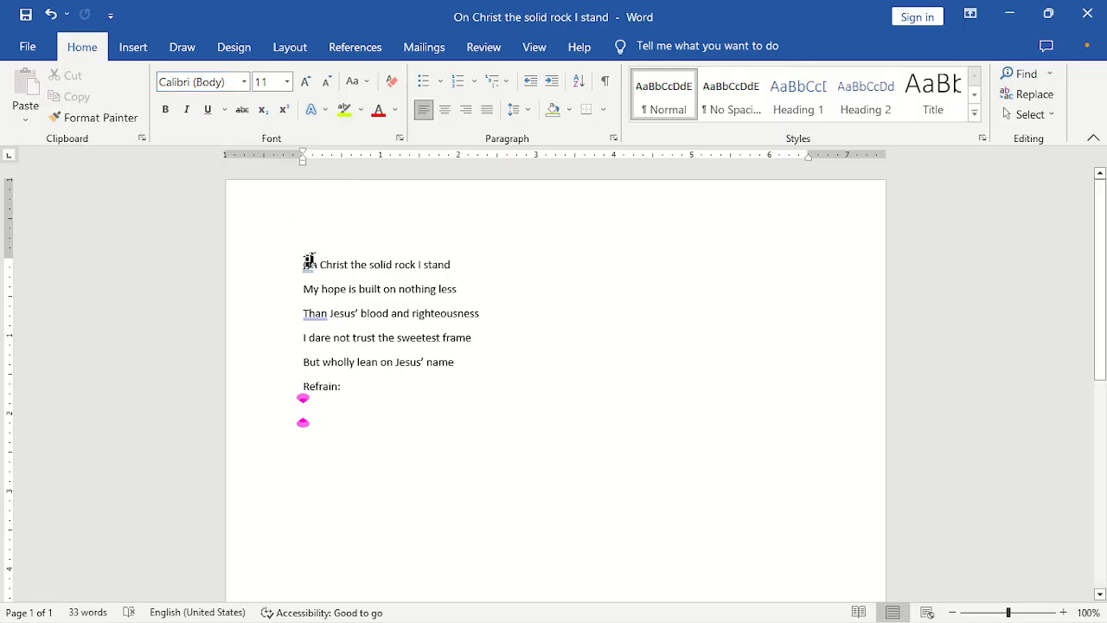
Set the font of the title line "On Christ the solid rock I stand" to Arial Black.
left_click_drag(302, 264, 482, 270)
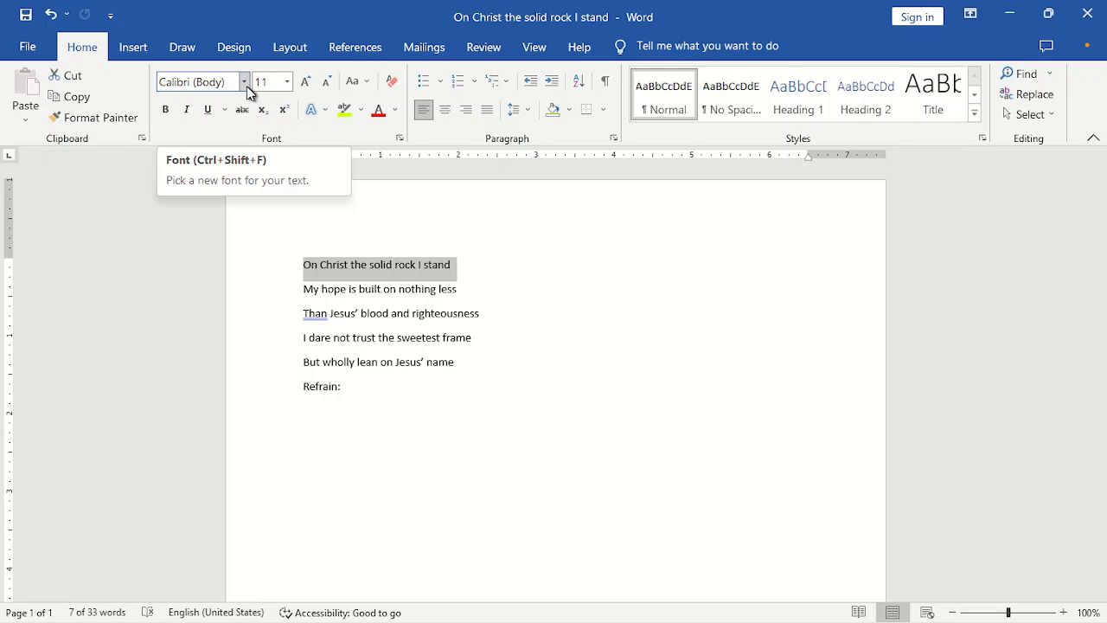
left_click(245, 84)
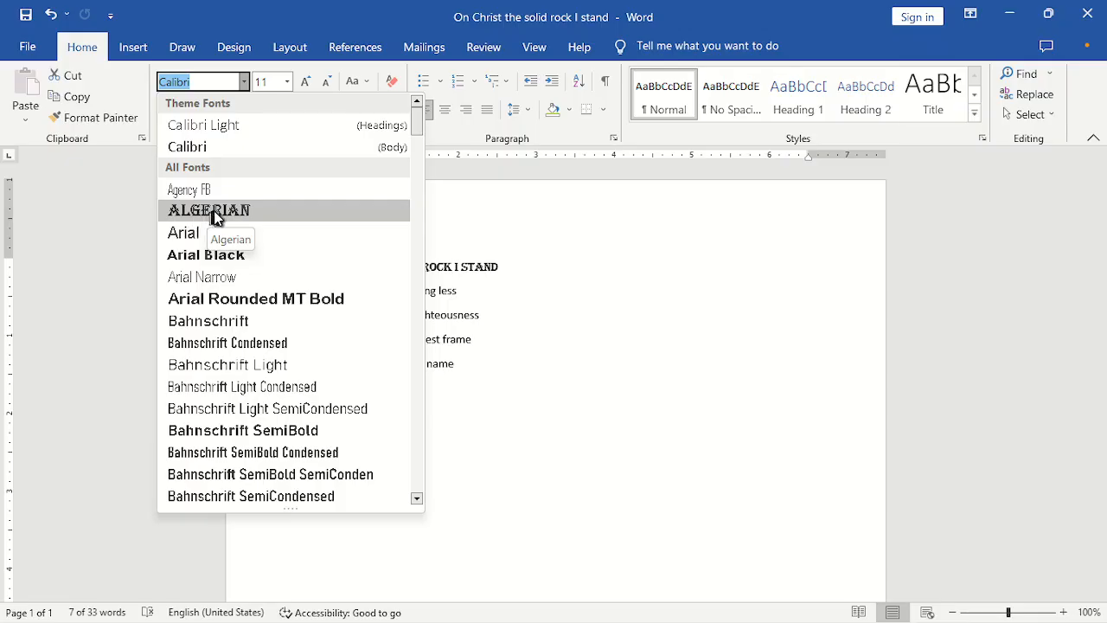
left_click(215, 256)
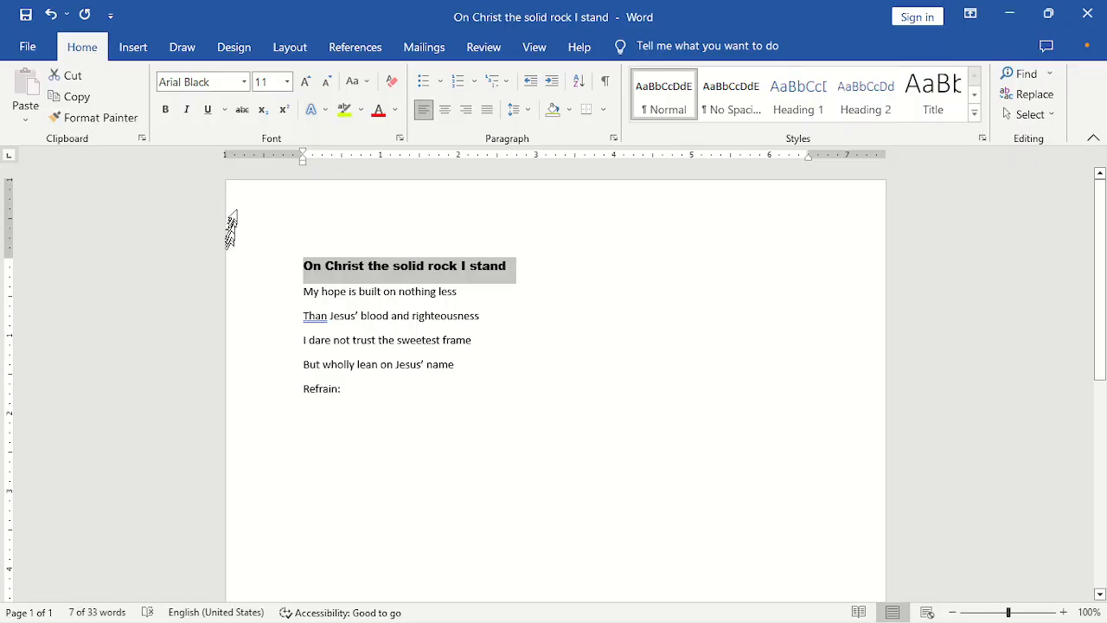
left_click(244, 84)
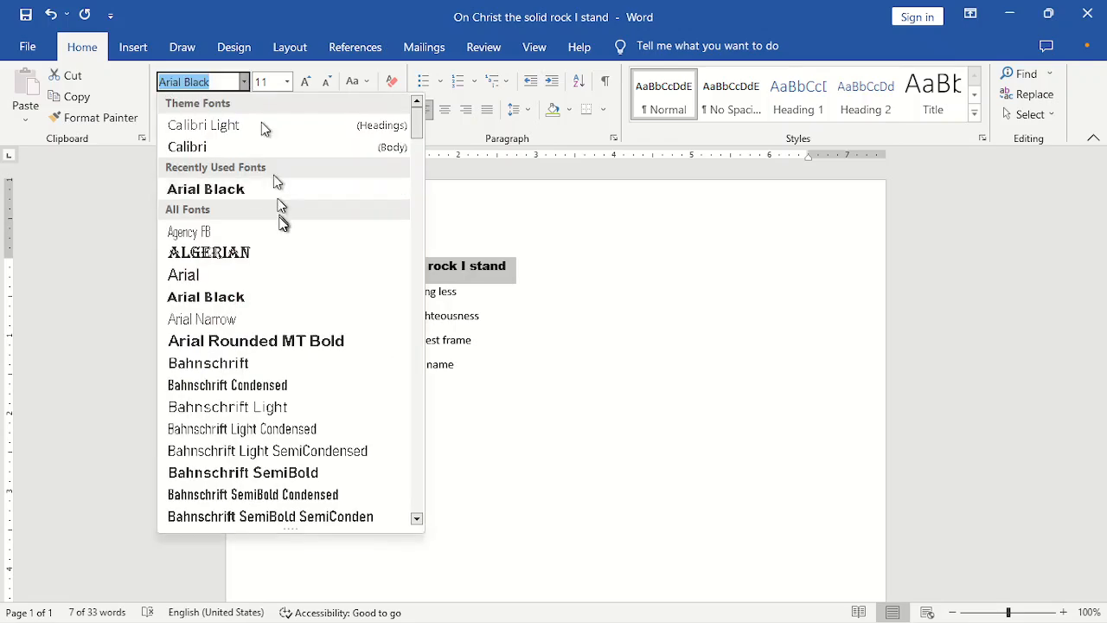
left_click_drag(420, 138, 419, 337)
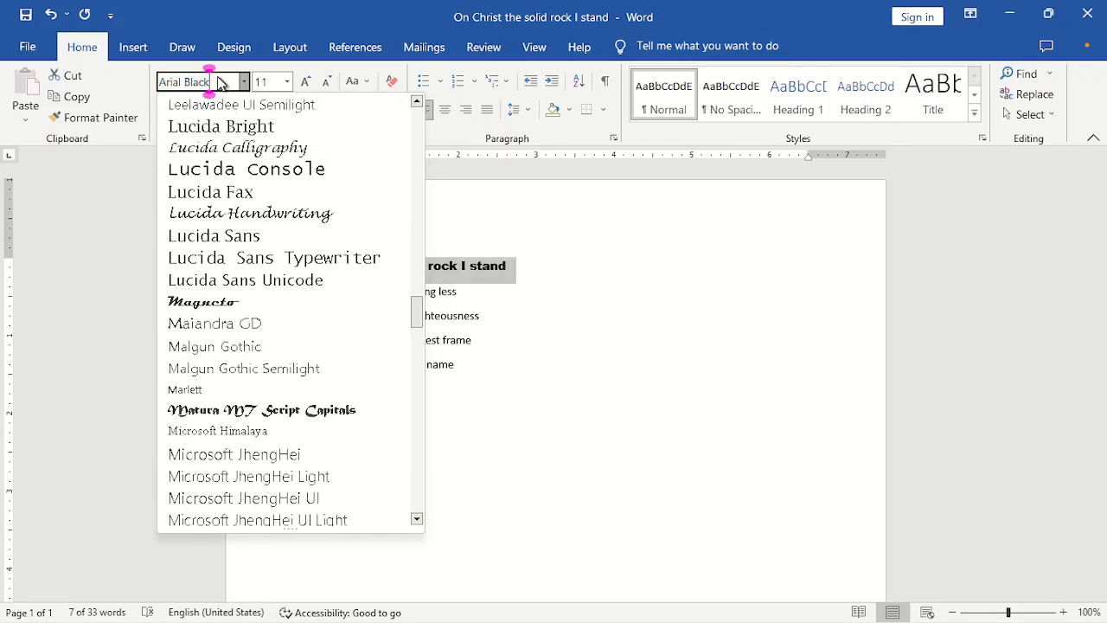
left_click(631, 318)
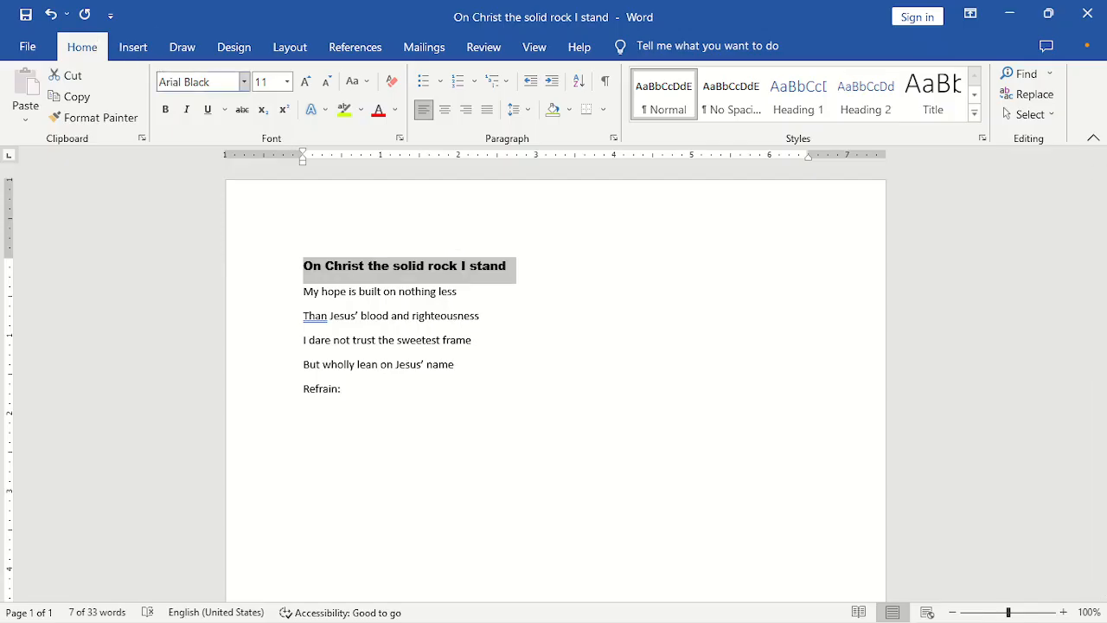
Change the title line's font to Algerian.
left_click(221, 82)
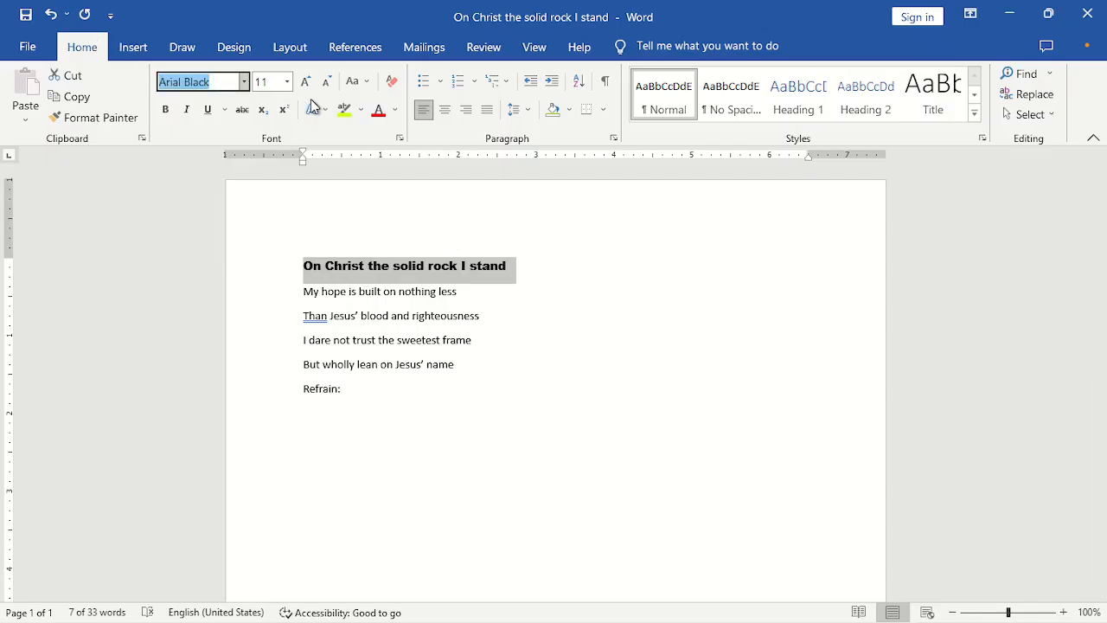
type("Algerian")
key("Return")
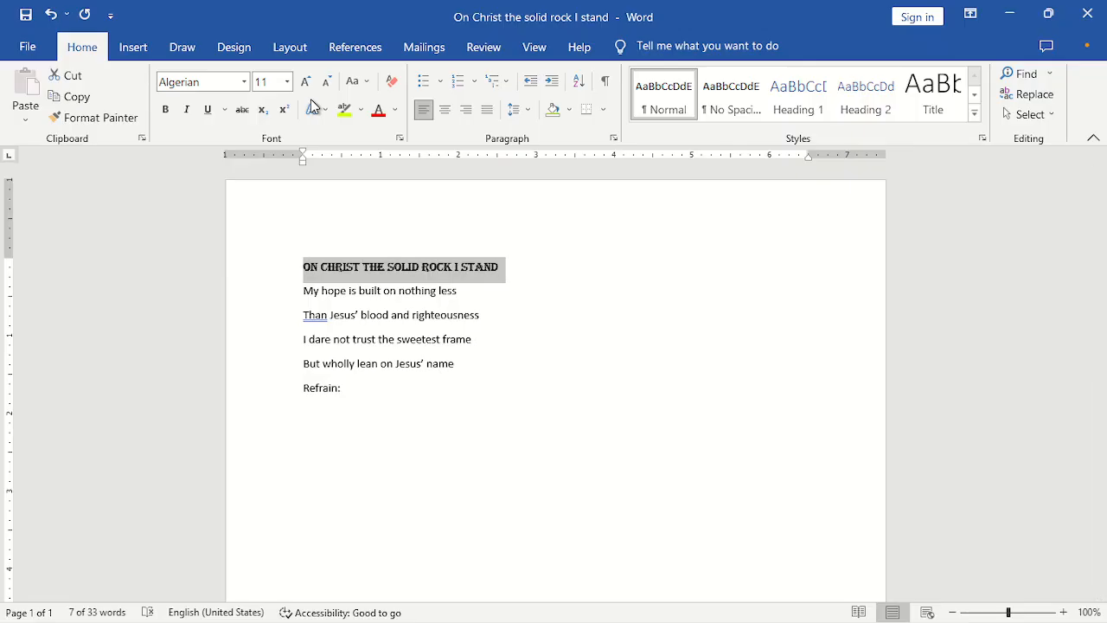
Switch the title line's font back to Arial Black.
left_click(240, 84)
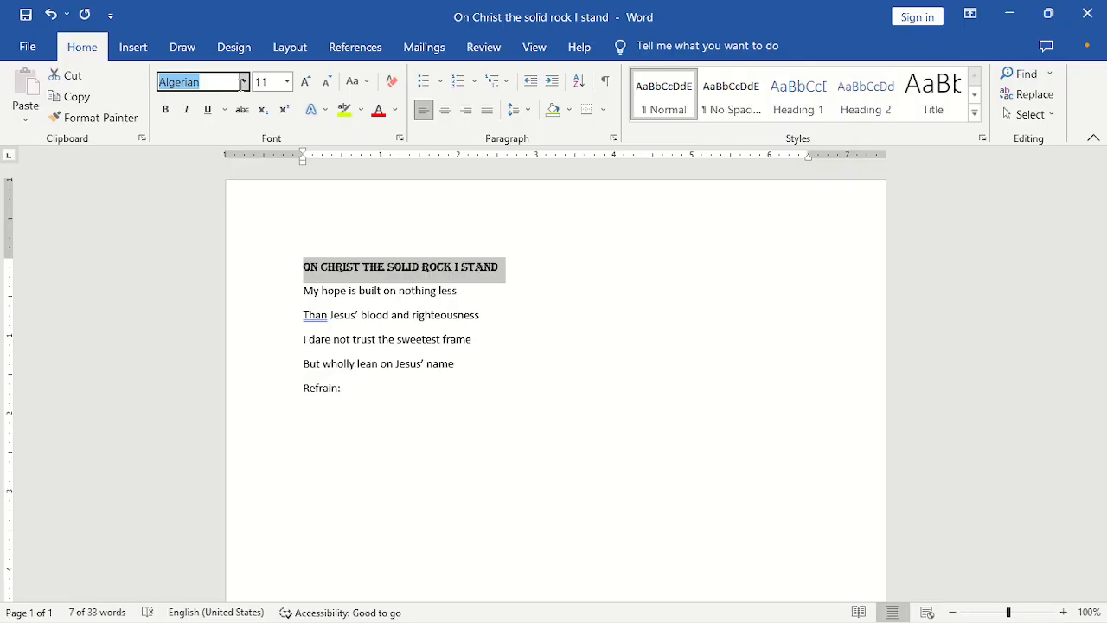
type("Ar")
key("Return")
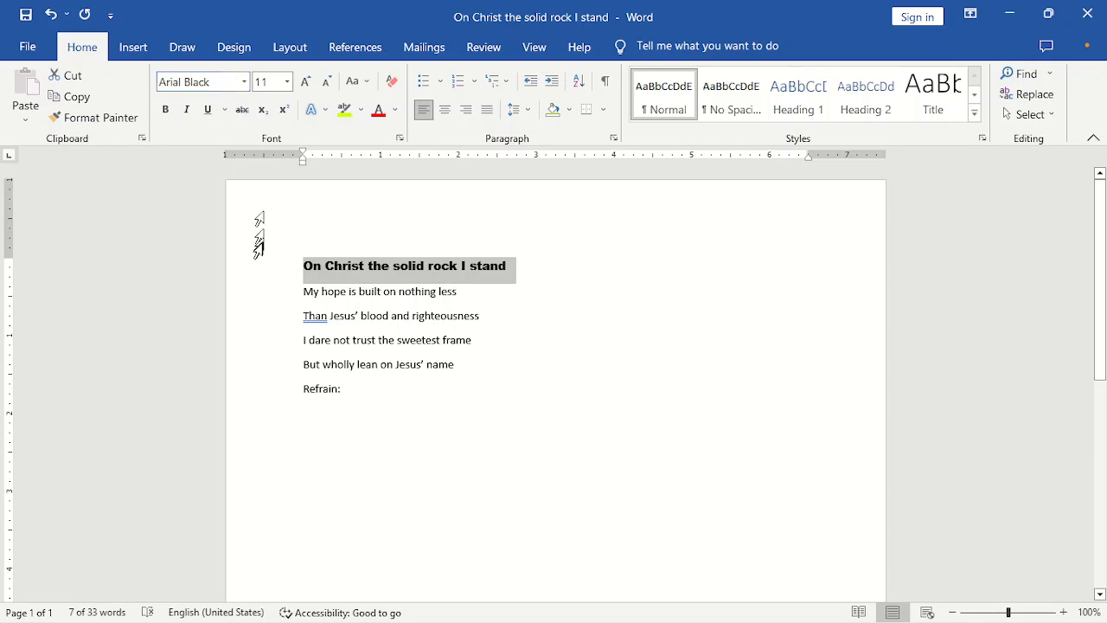
Set the font of the four verse lines, from "My hope is built" to "Jesus' name", to Forte.
left_click(304, 292)
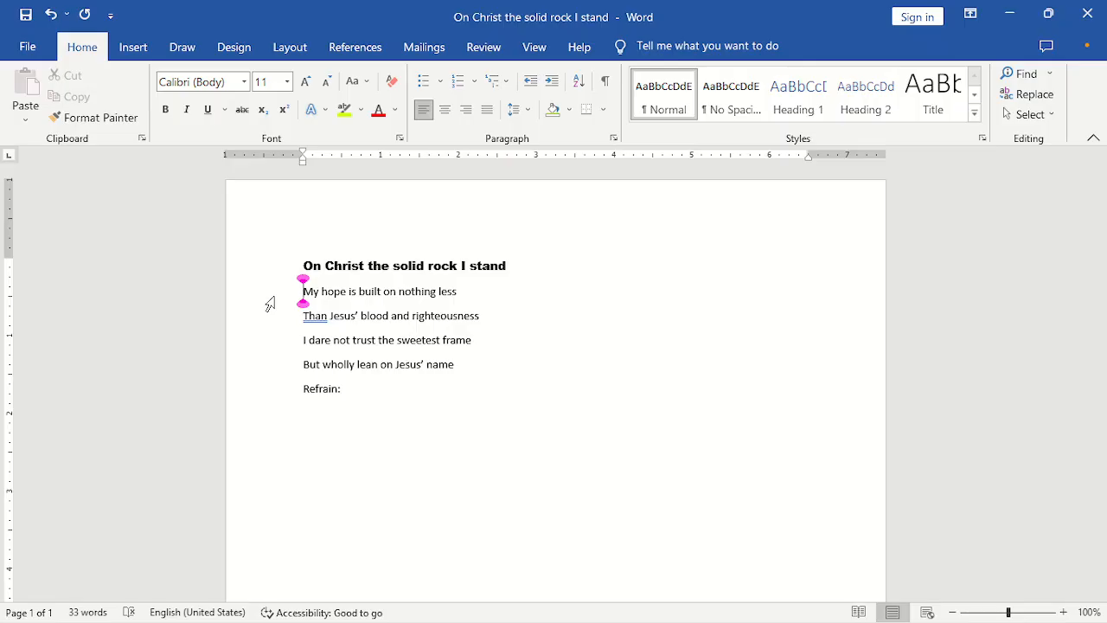
key("shift+Down")
key("shift+Down")
key("shift+Down")
key("shift+Down")
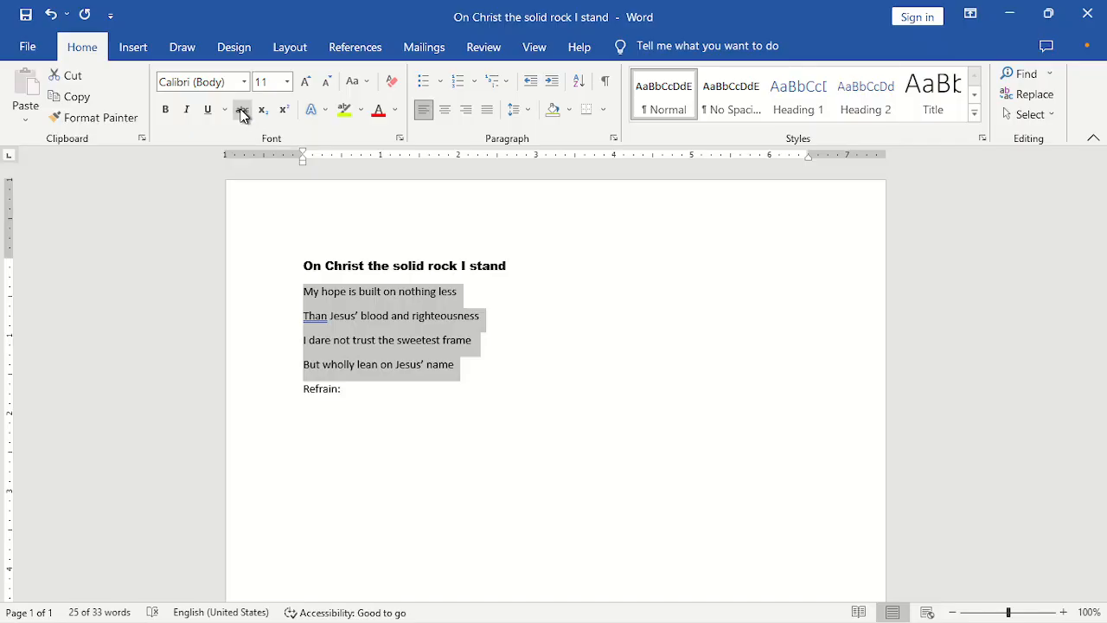
left_click(234, 82)
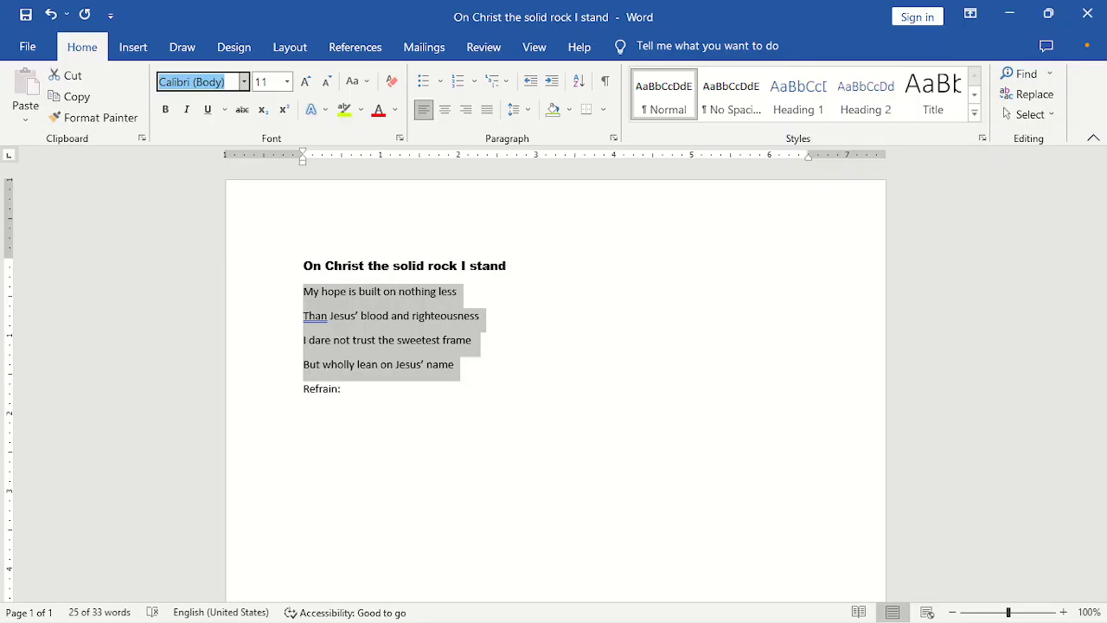
type("Forte")
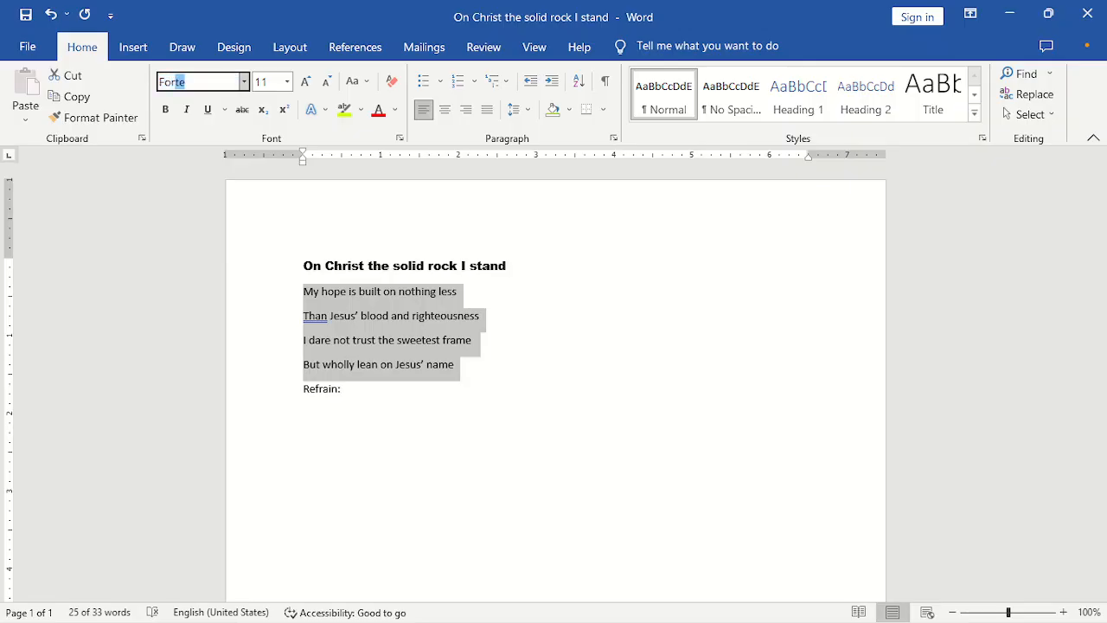
key("Return")
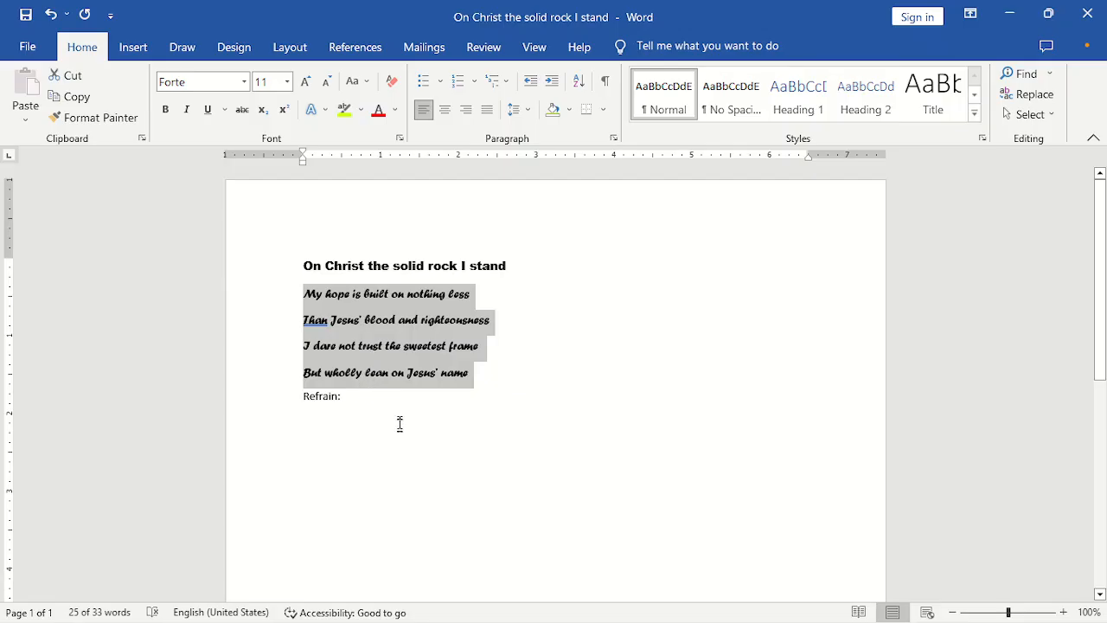
Set the font of the "Refrain:" line to Comic Sans MS.
left_click(303, 407)
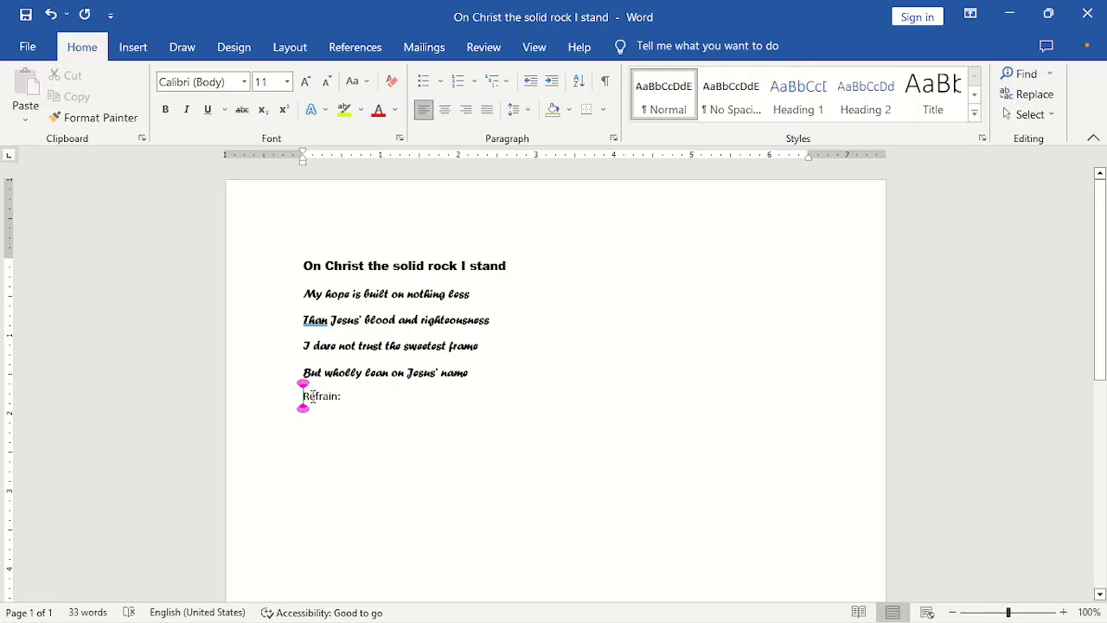
left_click_drag(303, 396, 353, 397)
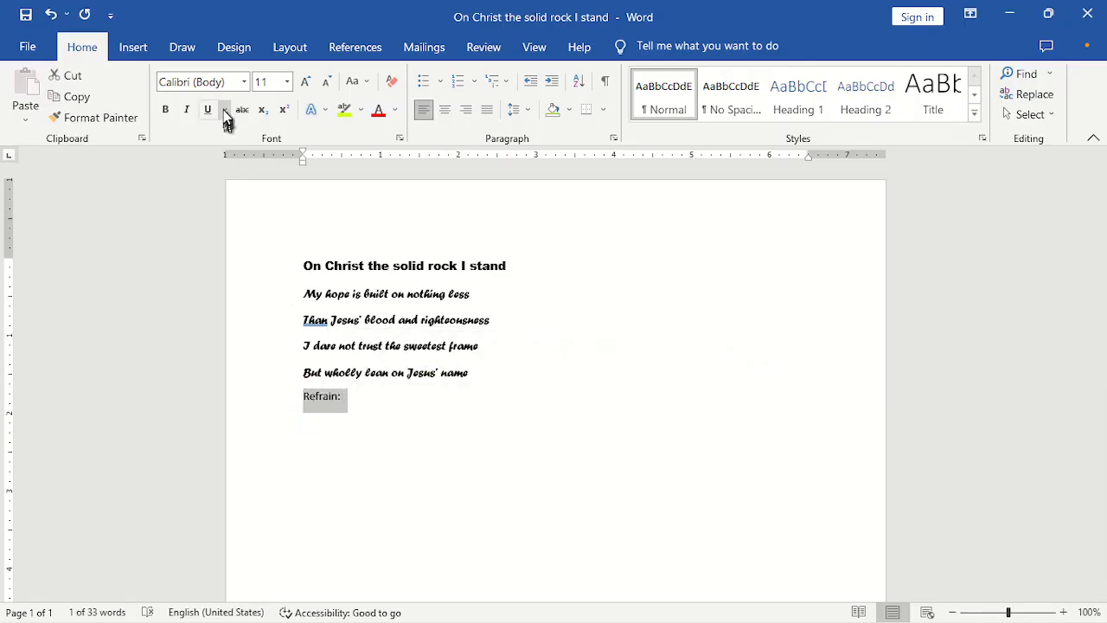
left_click(235, 84)
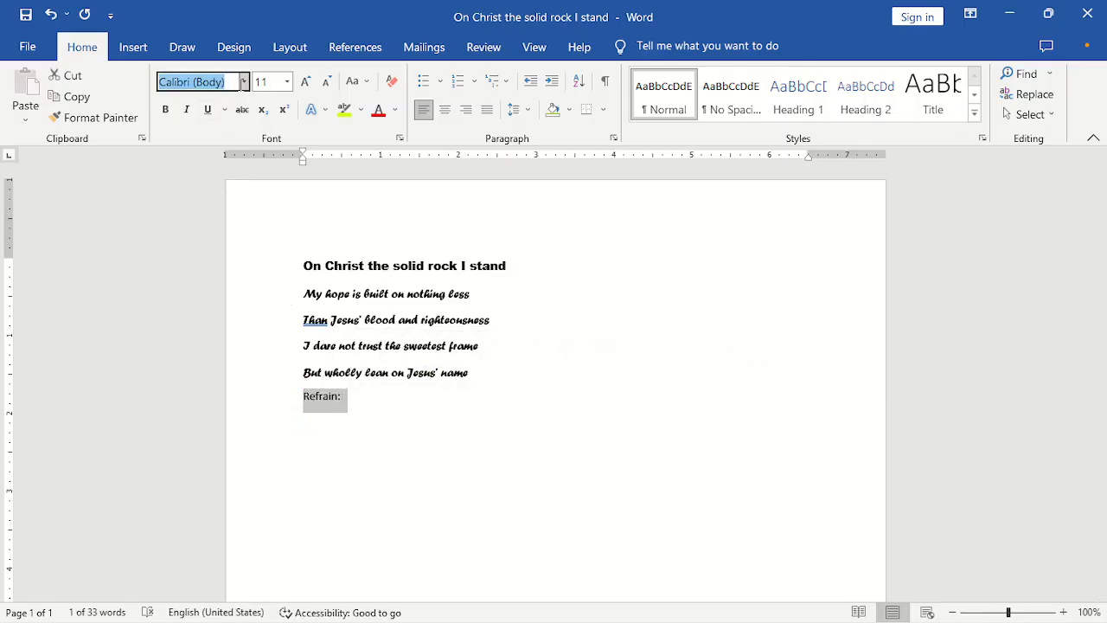
type("Comic Sans MS")
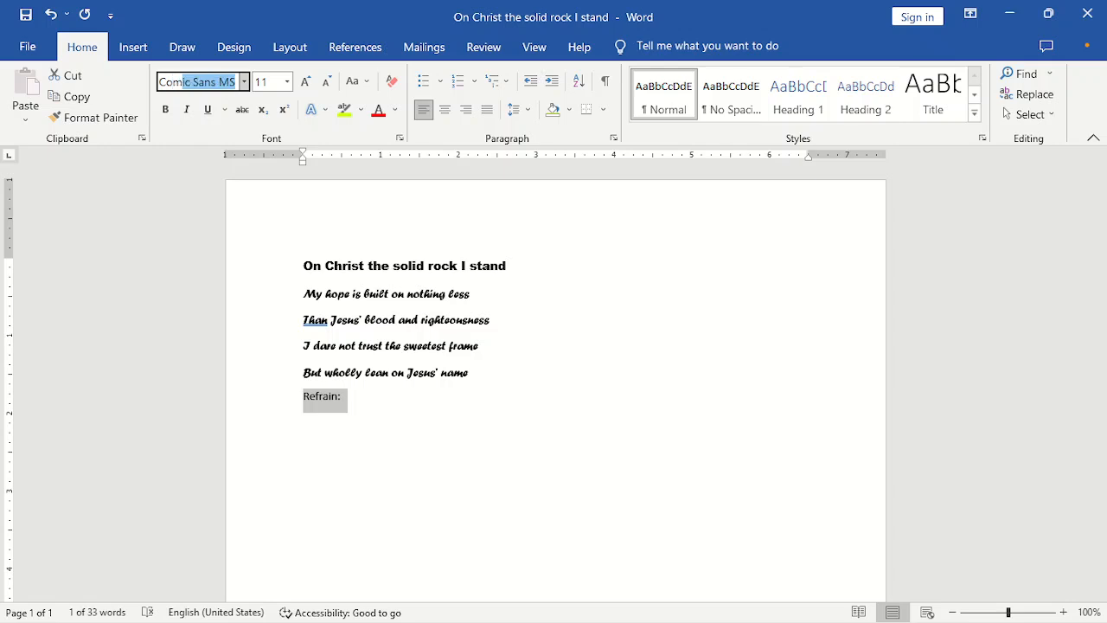
key("Return")
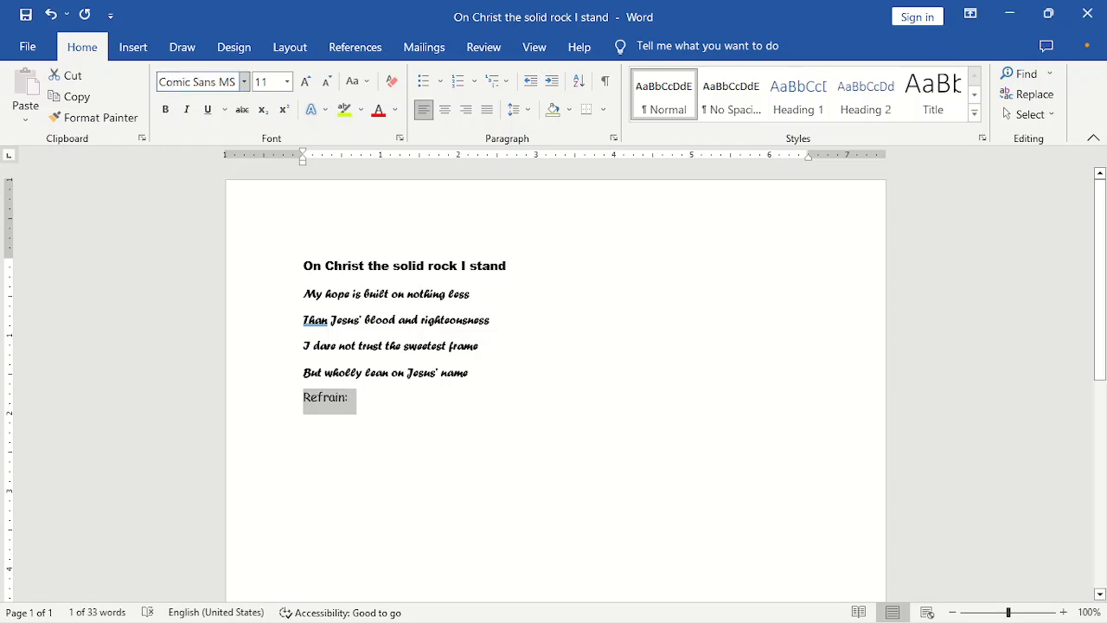
left_click(506, 266)
left_click(355, 293)
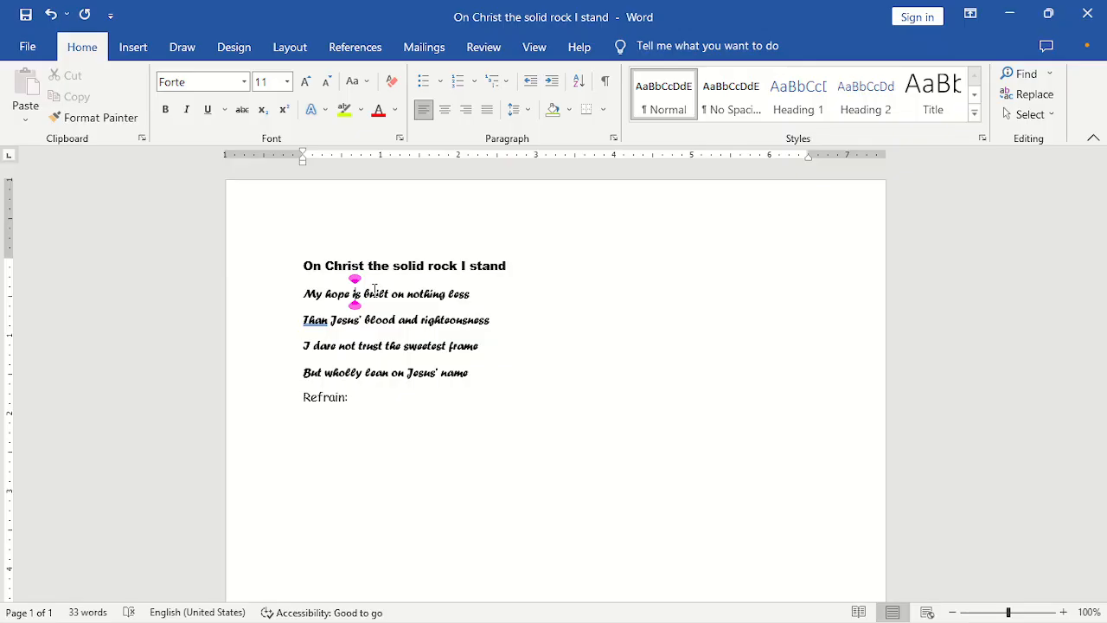
left_click(271, 84)
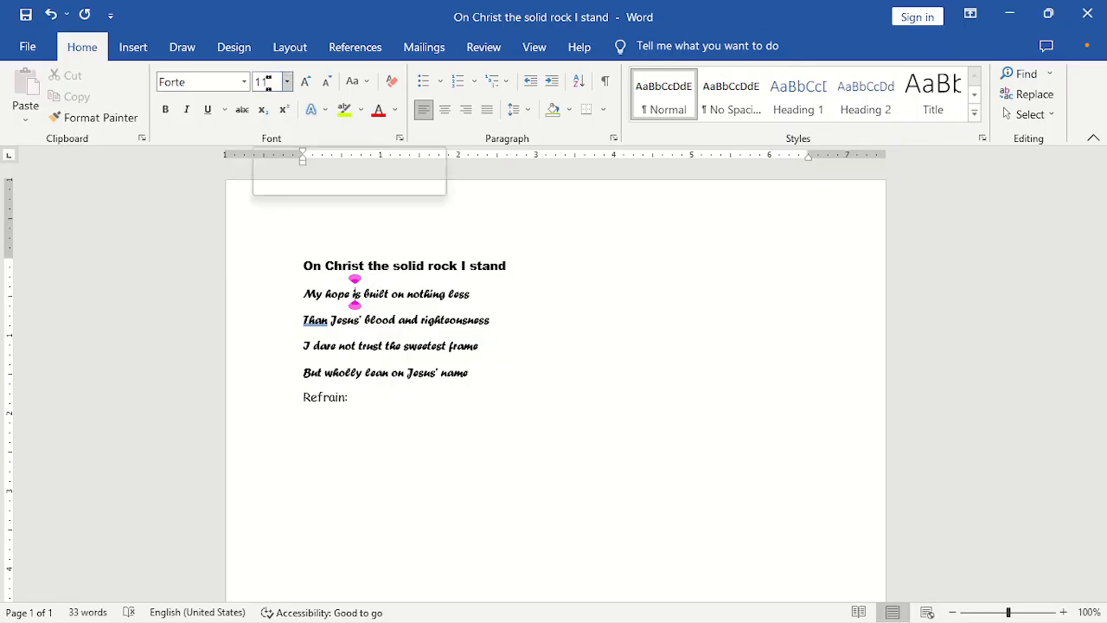
key("BackSpace")
key("BackSpace")
key("Escape")
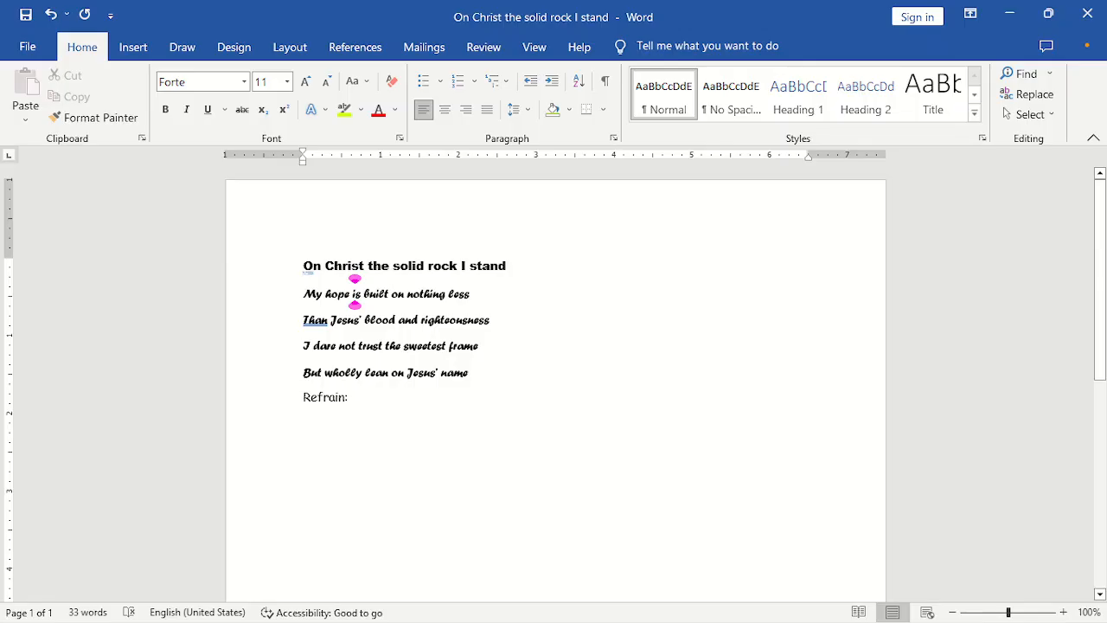
Set the font size of the title line "On Christ the solid rock I stand" to 20.
left_click_drag(304, 268, 544, 252)
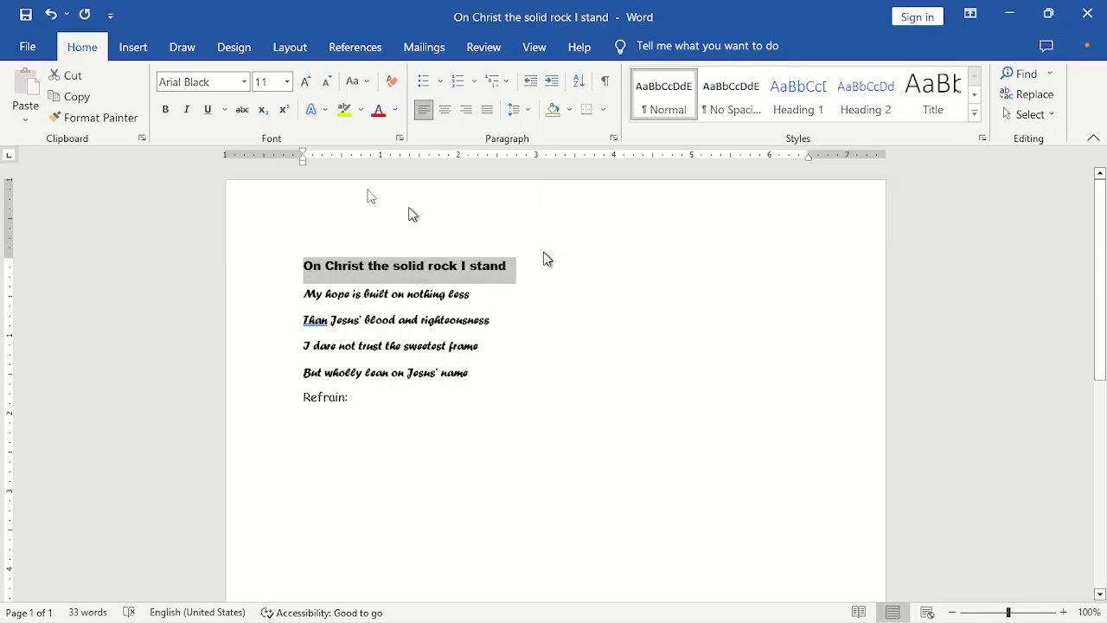
left_click(288, 82)
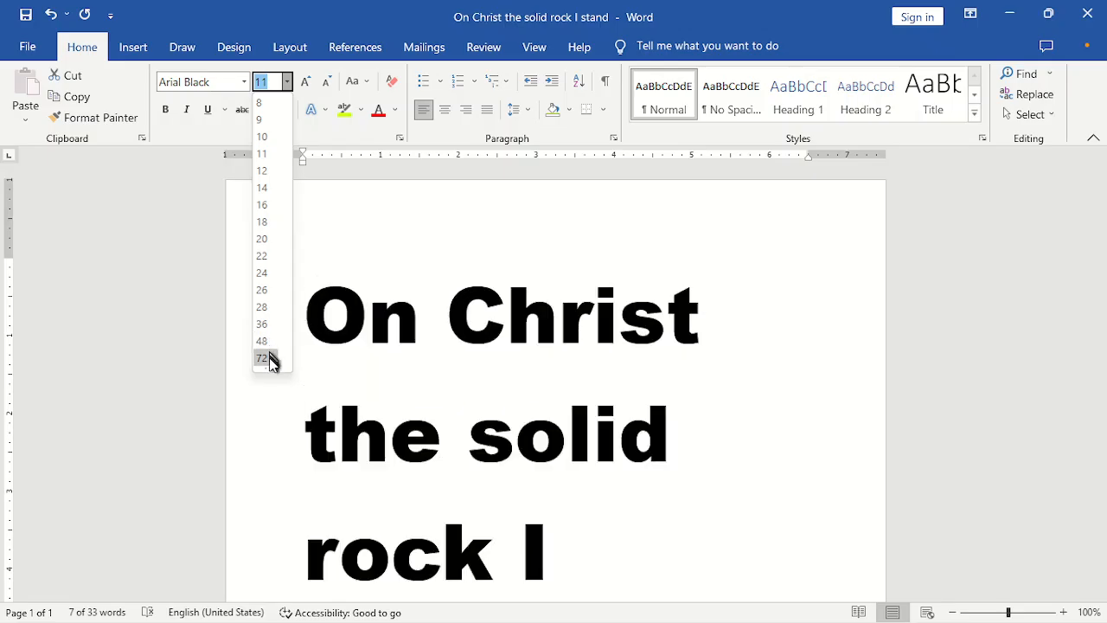
left_click(262, 238)
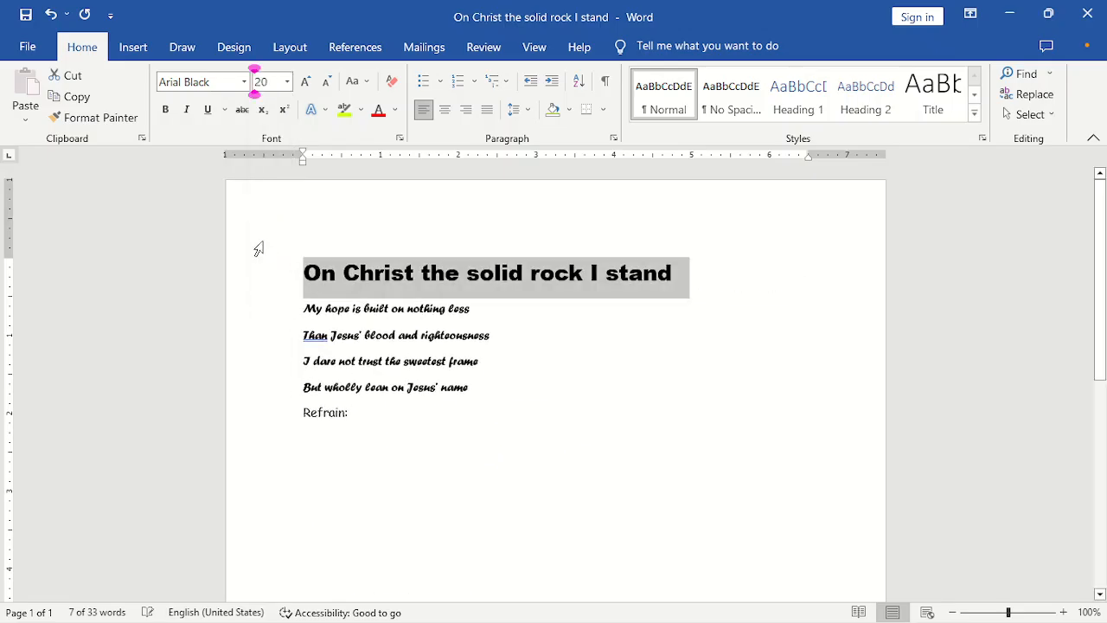
Set the font size of the four verse lines below the title to 14.
left_click_drag(305, 310, 492, 383)
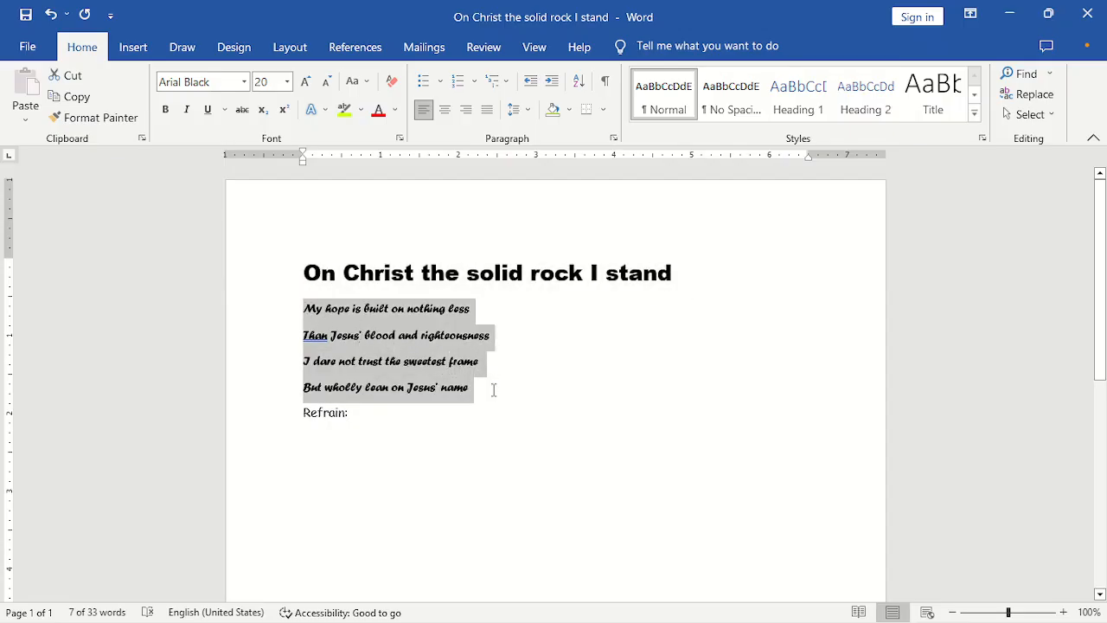
left_click_drag(493, 390, 494, 395)
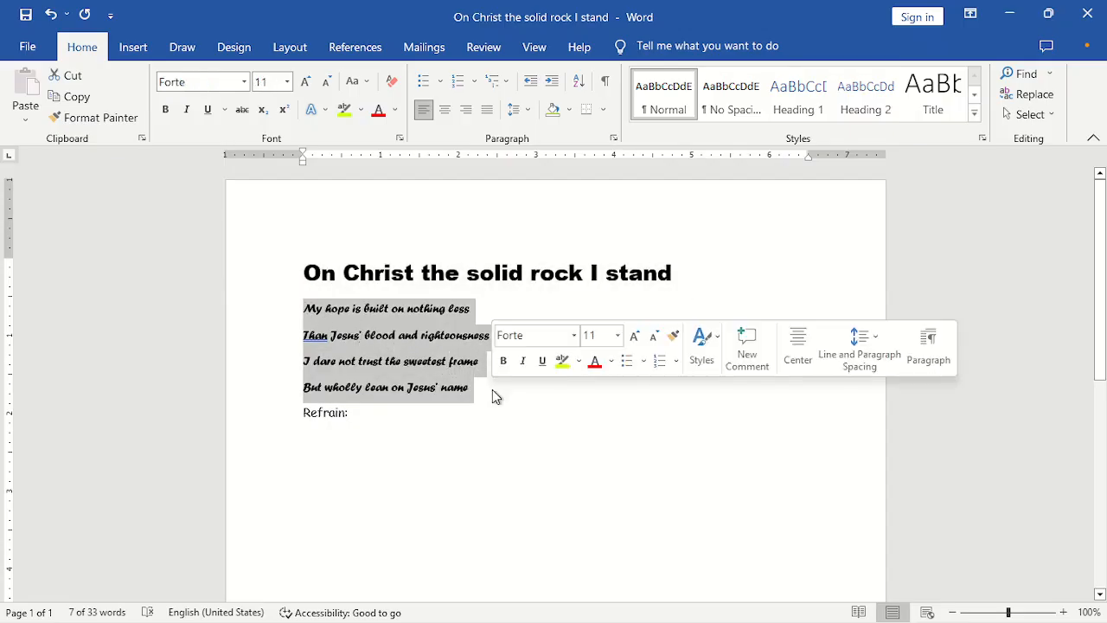
left_click(286, 81)
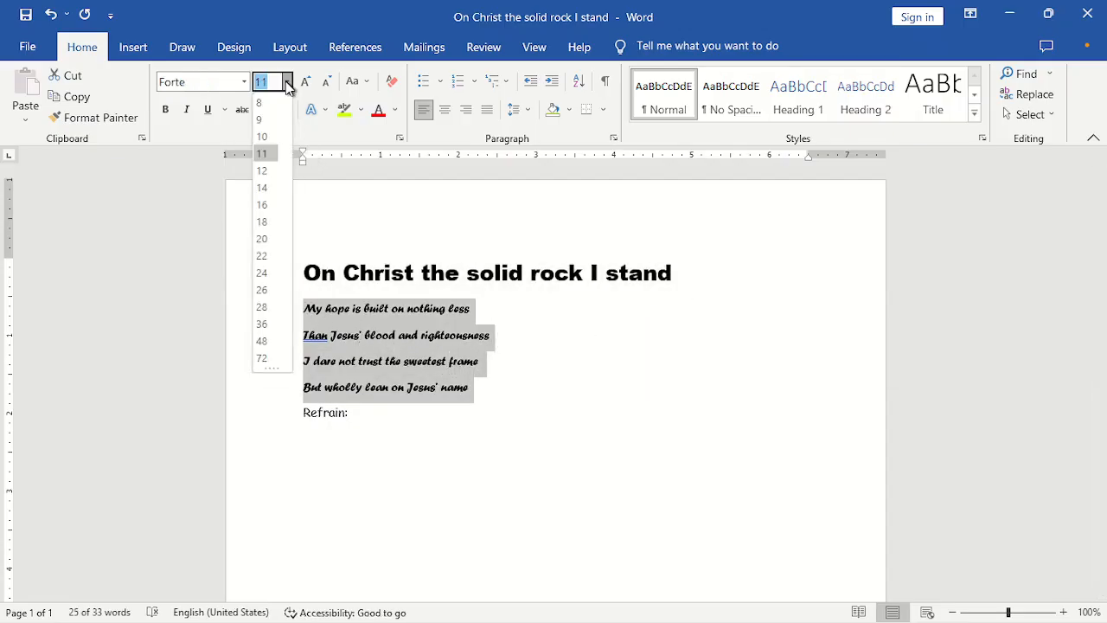
left_click(265, 189)
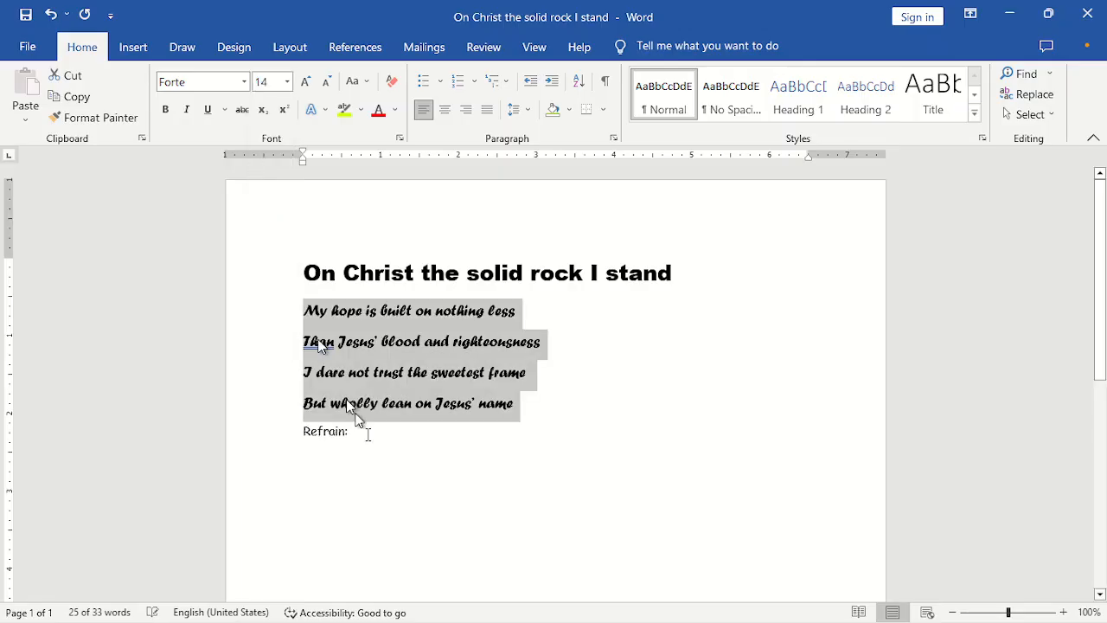
Set the font size of the "Refrain:" line to 16 and deselect it.
left_click(366, 442)
left_click_drag(347, 432, 304, 432)
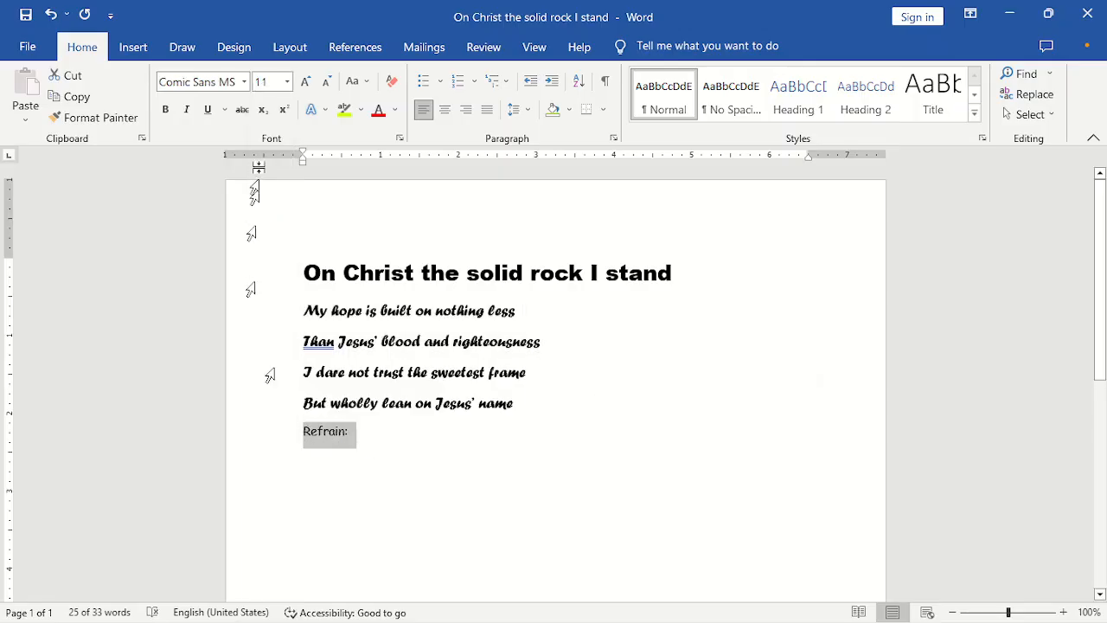
left_click(287, 82)
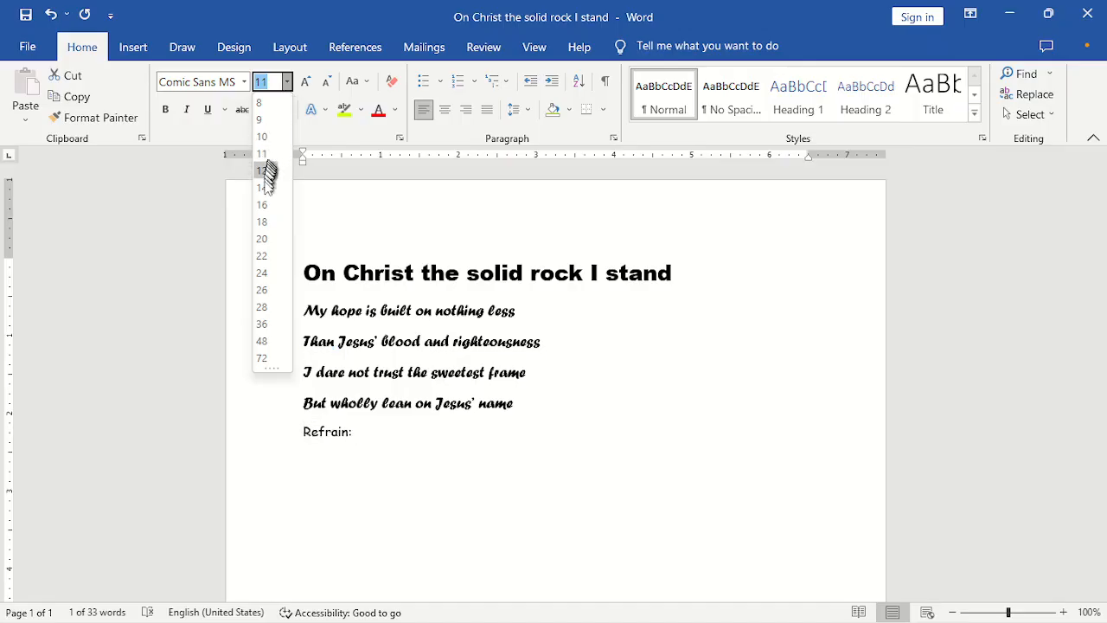
left_click(258, 213)
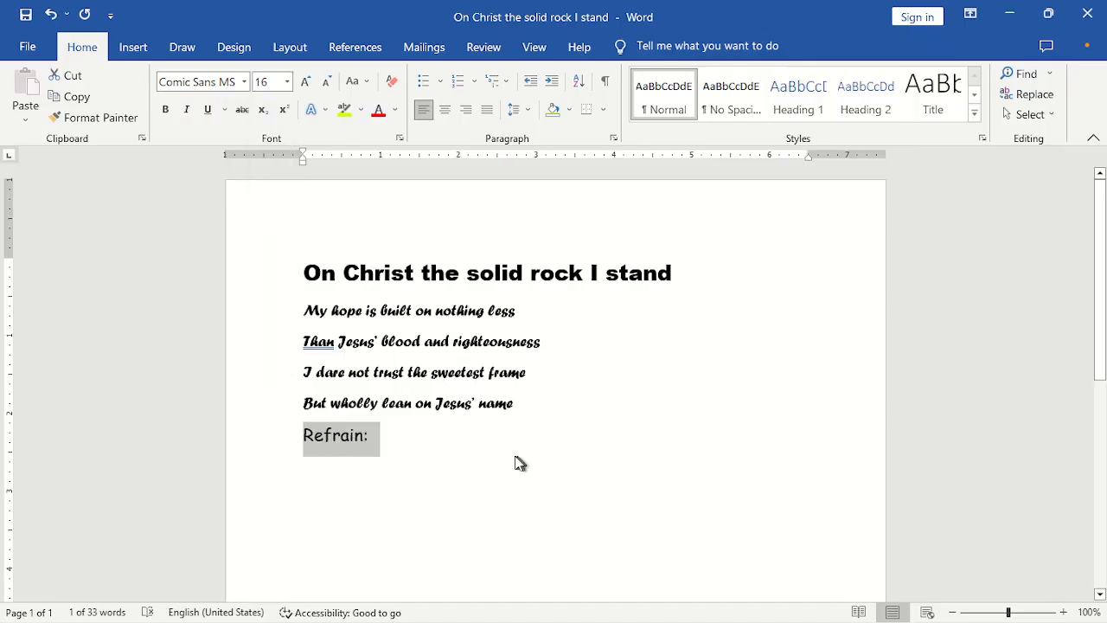
left_click(477, 459)
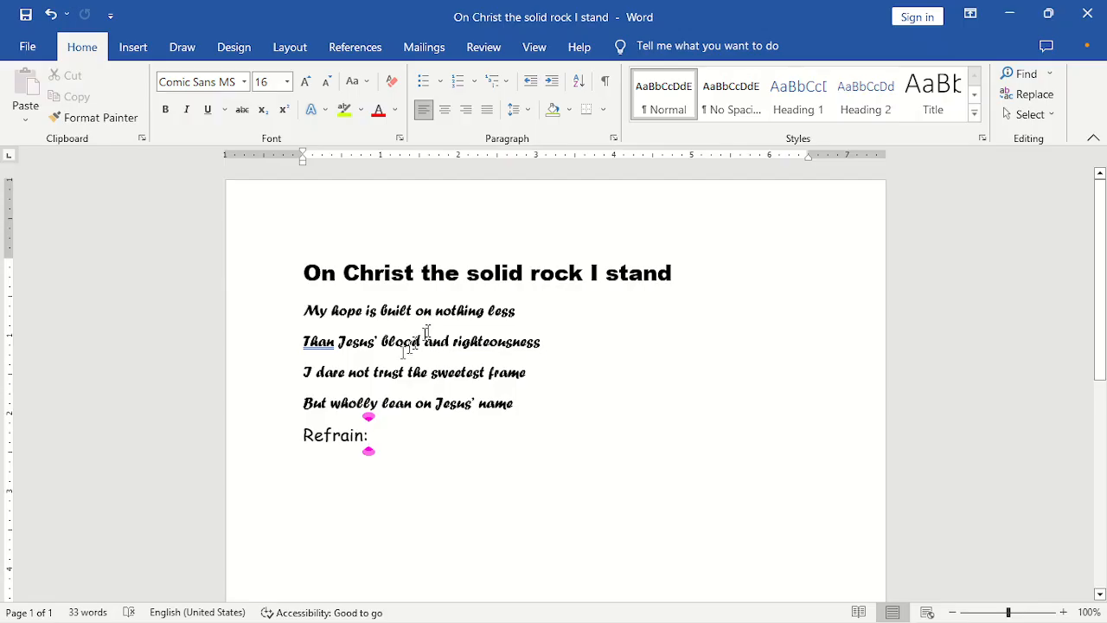
left_click(343, 437)
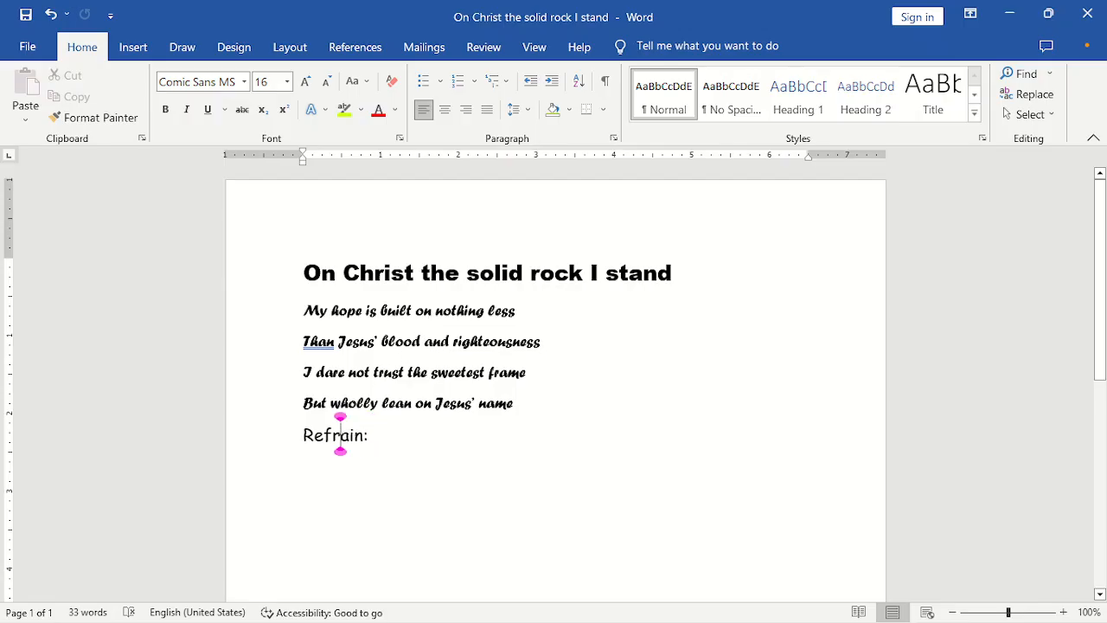
Check which font and size are applied to the title, the verse lines and the "Refrain:" line.
left_click(429, 281)
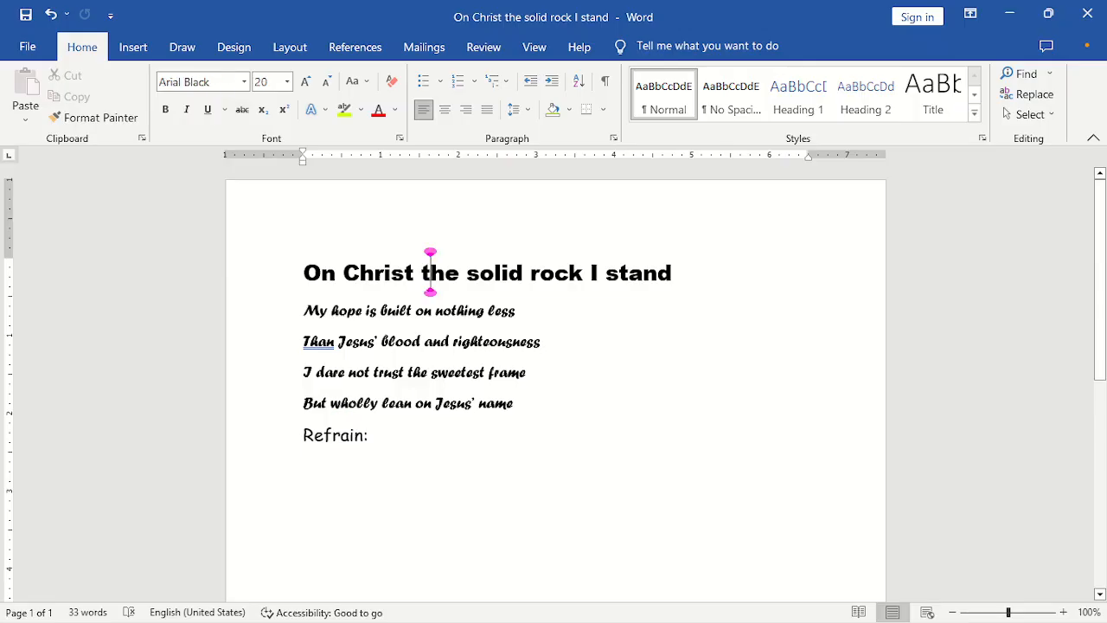
left_click(404, 341)
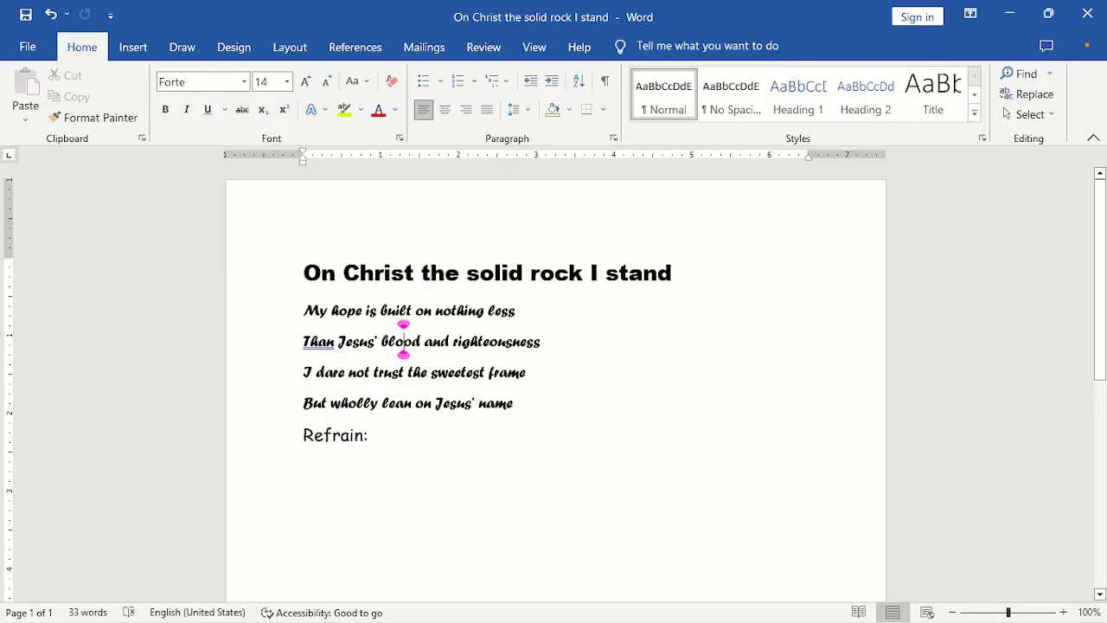
left_click(340, 436)
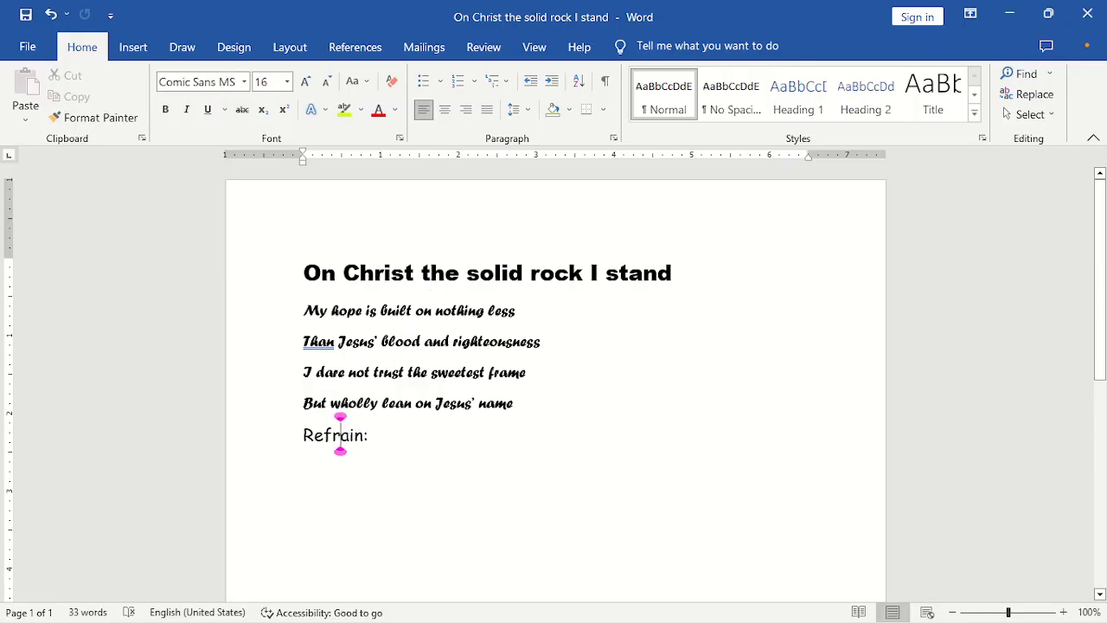
left_click(378, 443)
Apply bold to the title line "On Christ the solid rock I stand" and to the "Refrain:" line.
left_click_drag(311, 274, 699, 299)
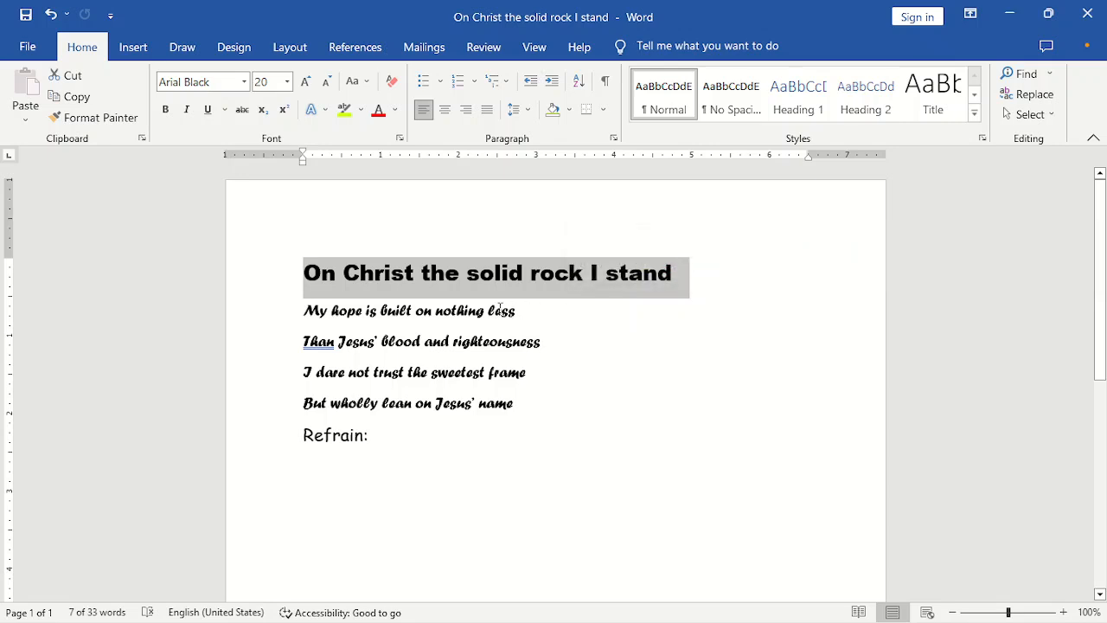
left_click(166, 111)
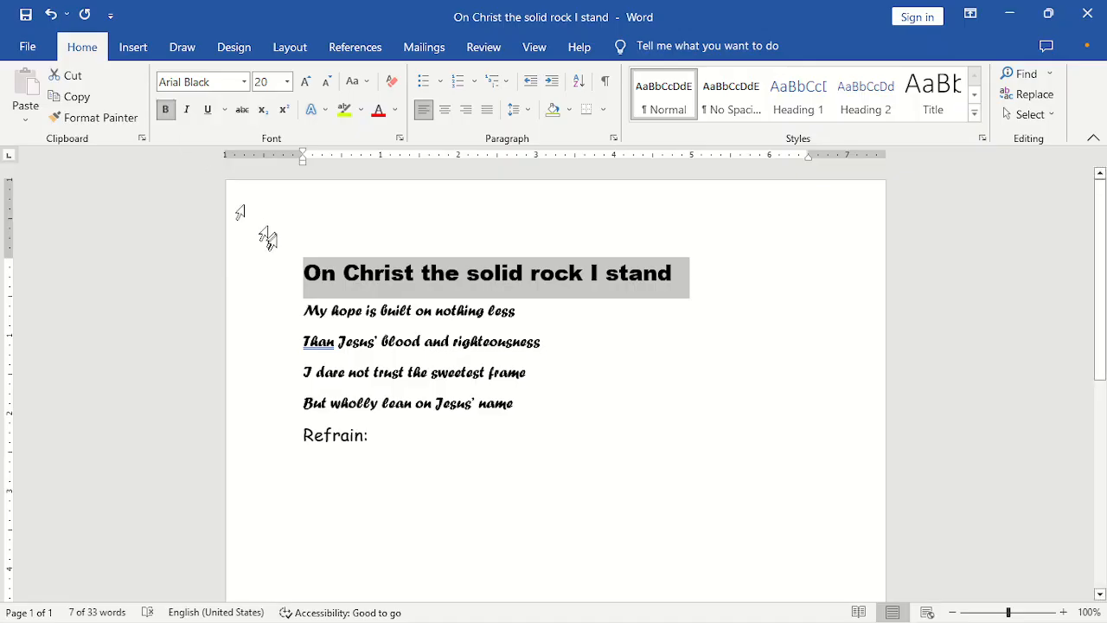
left_click_drag(301, 438, 413, 433)
left_click(168, 114)
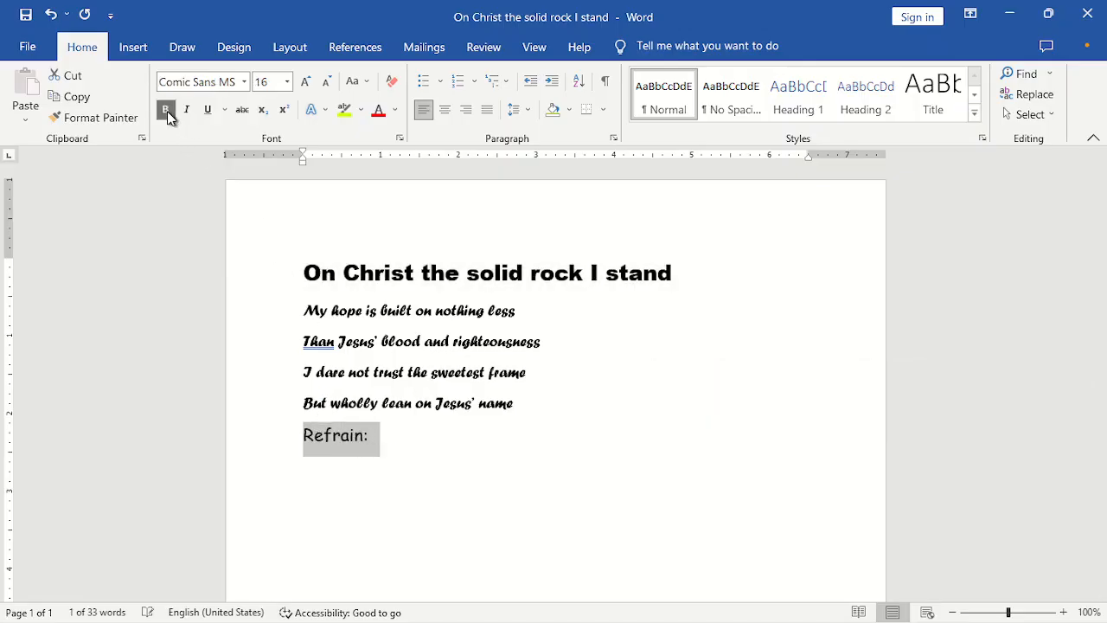
left_click(168, 114)
left_click(165, 110)
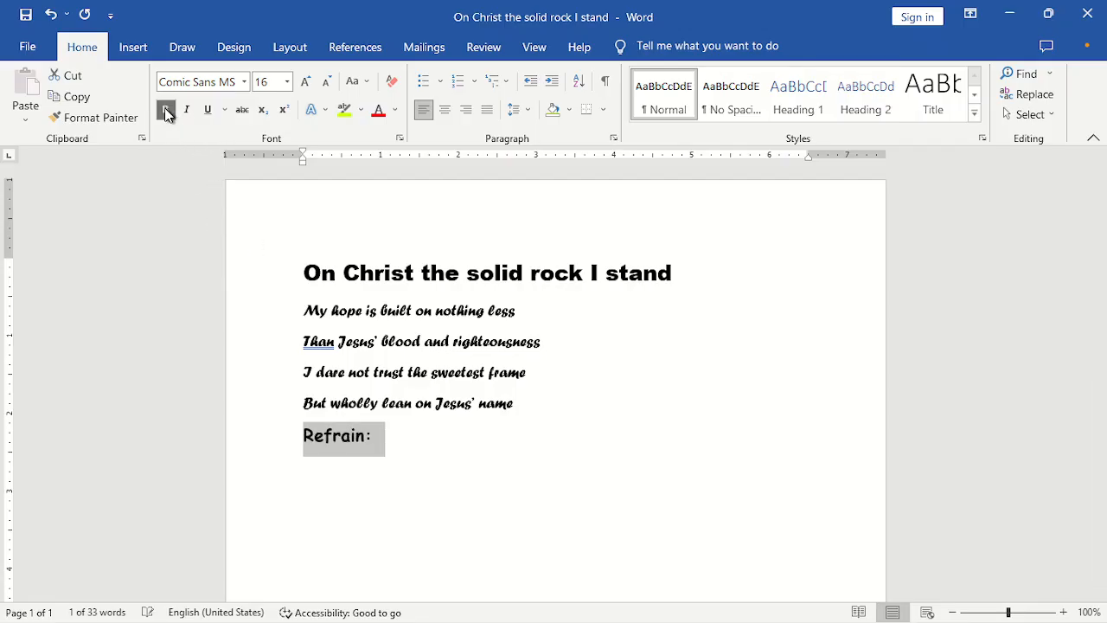
left_click(461, 458)
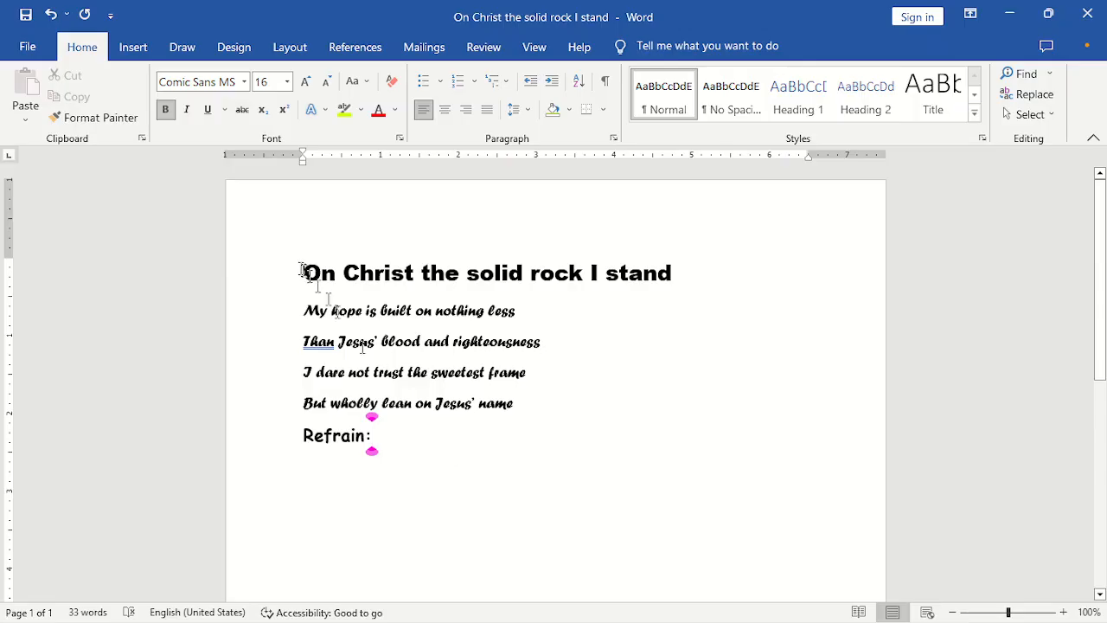
left_click(342, 441)
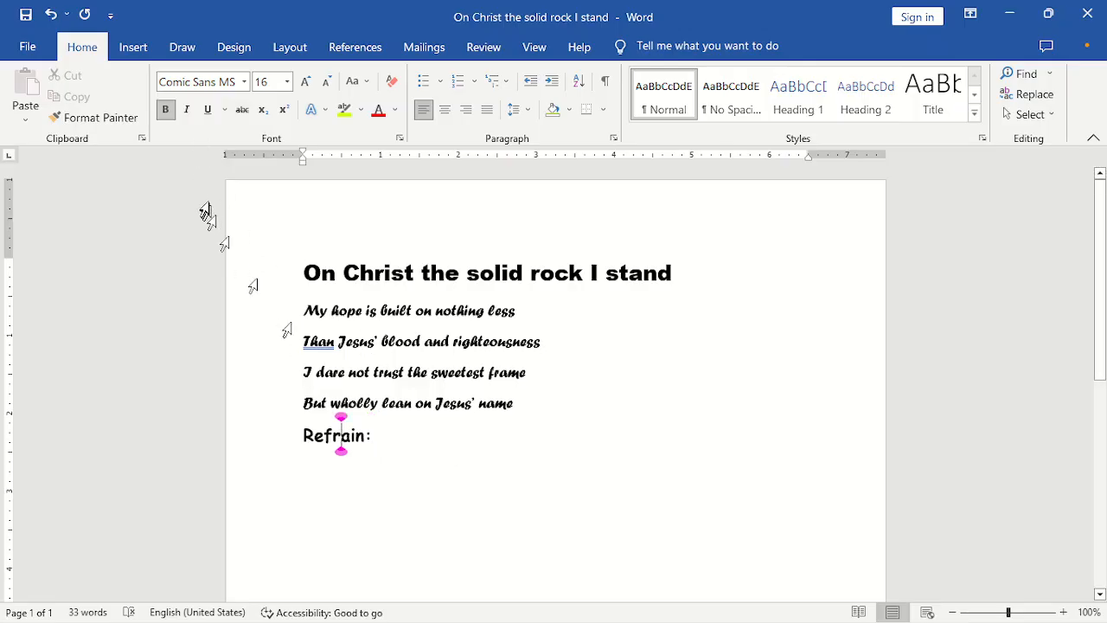
left_click(170, 114)
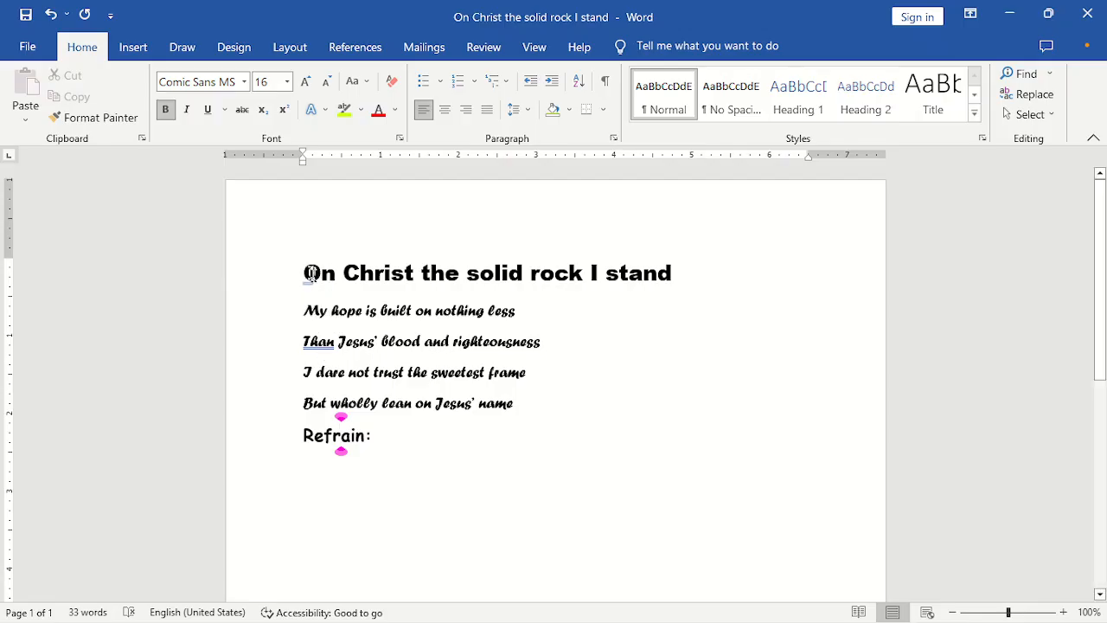
Apply italics to the title line "On Christ the solid rock I stand".
left_click_drag(303, 269, 715, 272)
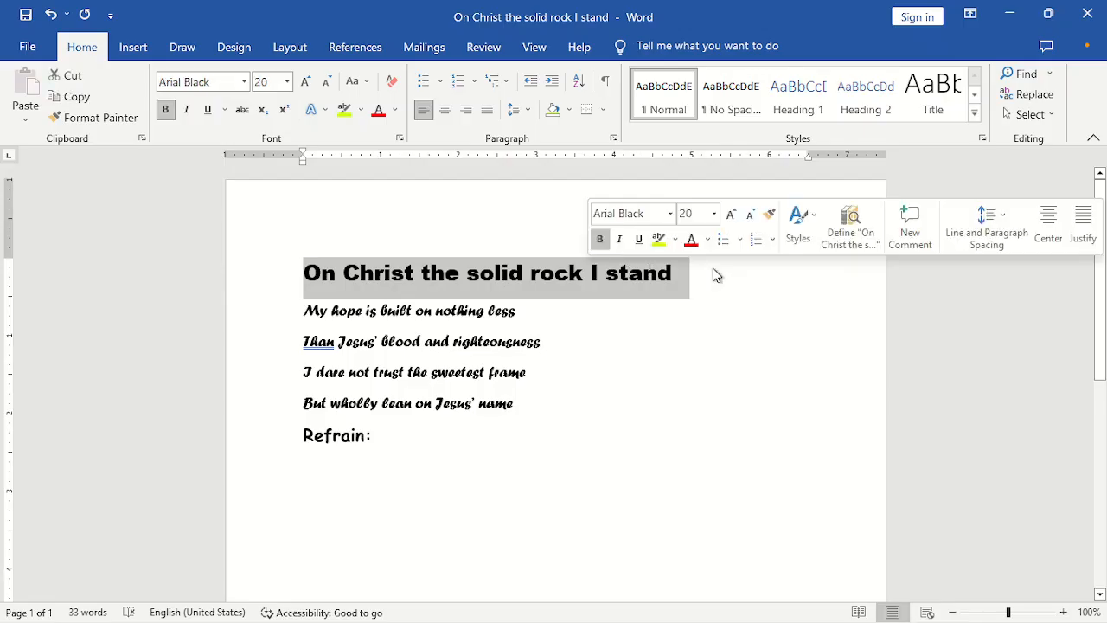
left_click(186, 110)
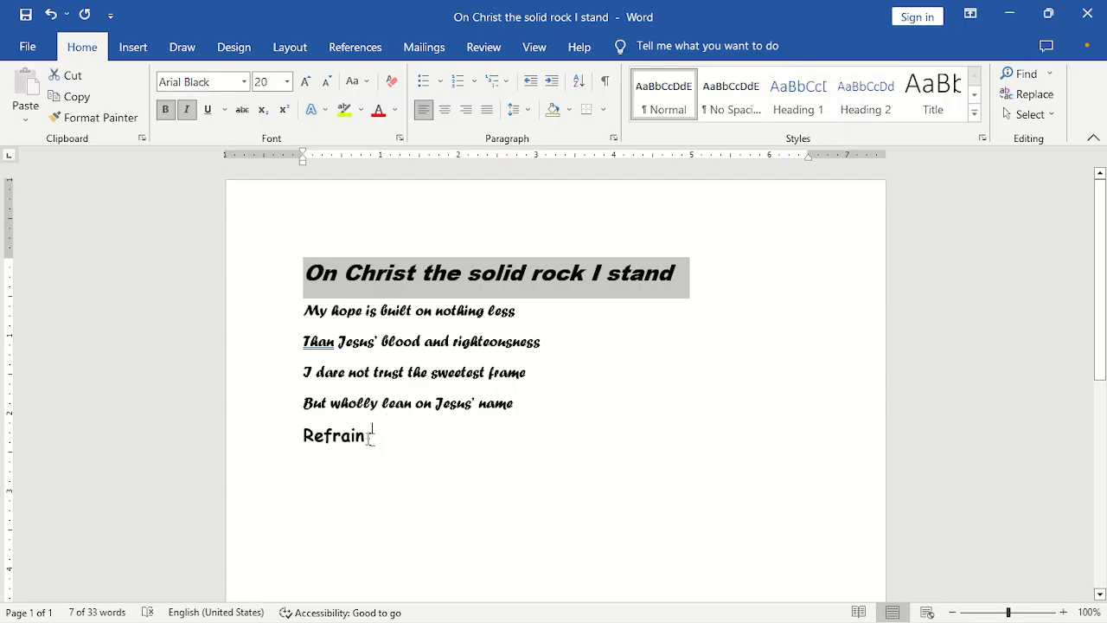
Give the "Refrain:" line a wavy underline and deselect it.
left_click_drag(371, 437, 300, 425)
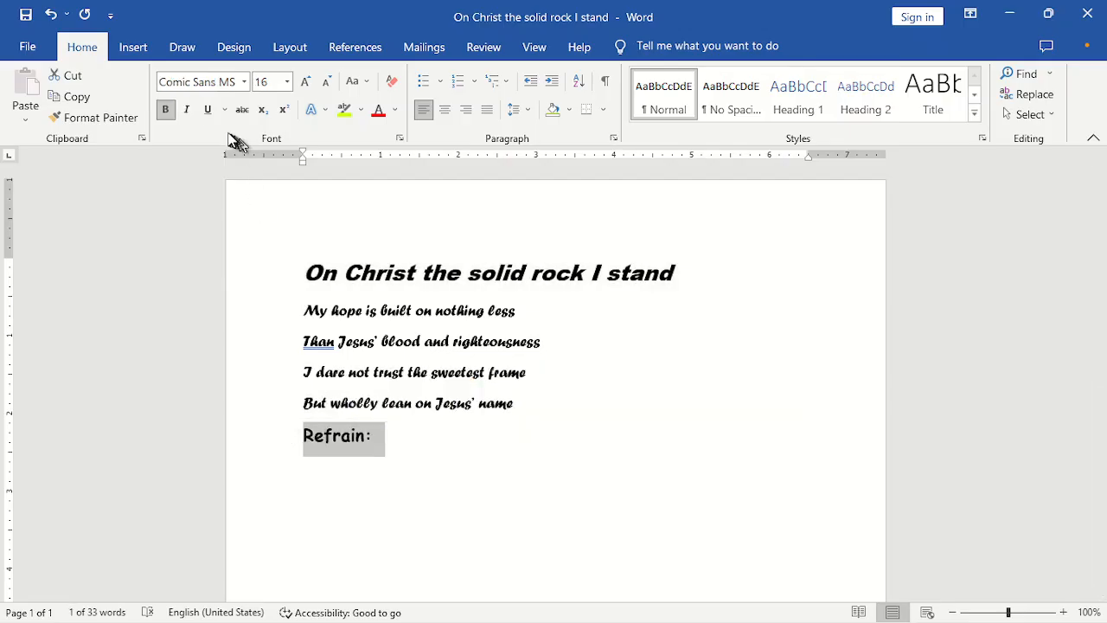
left_click(208, 111)
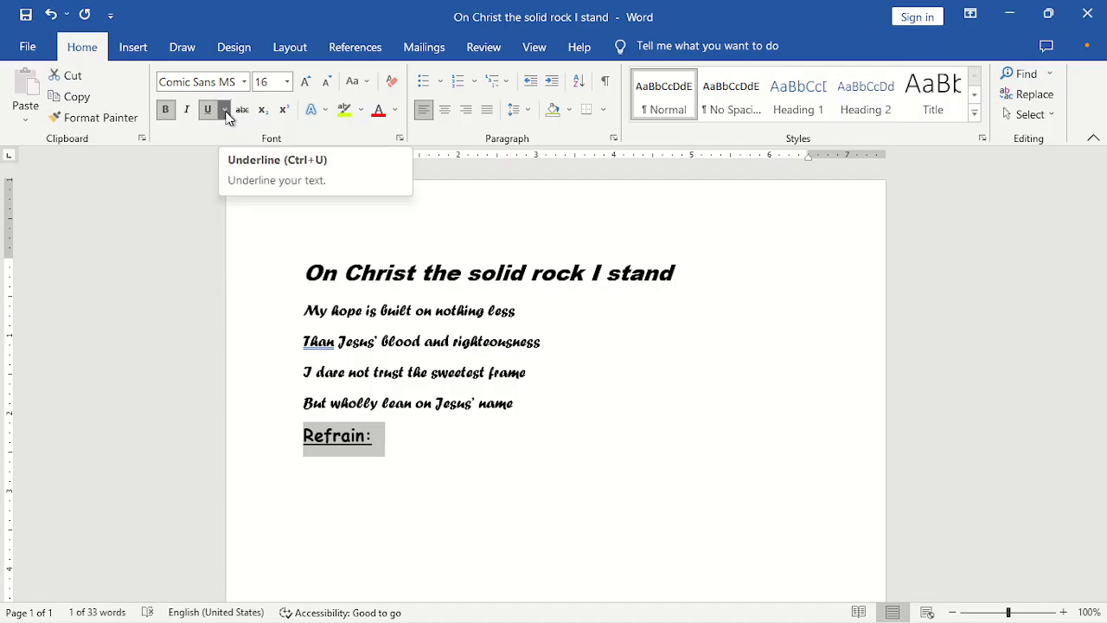
left_click(226, 111)
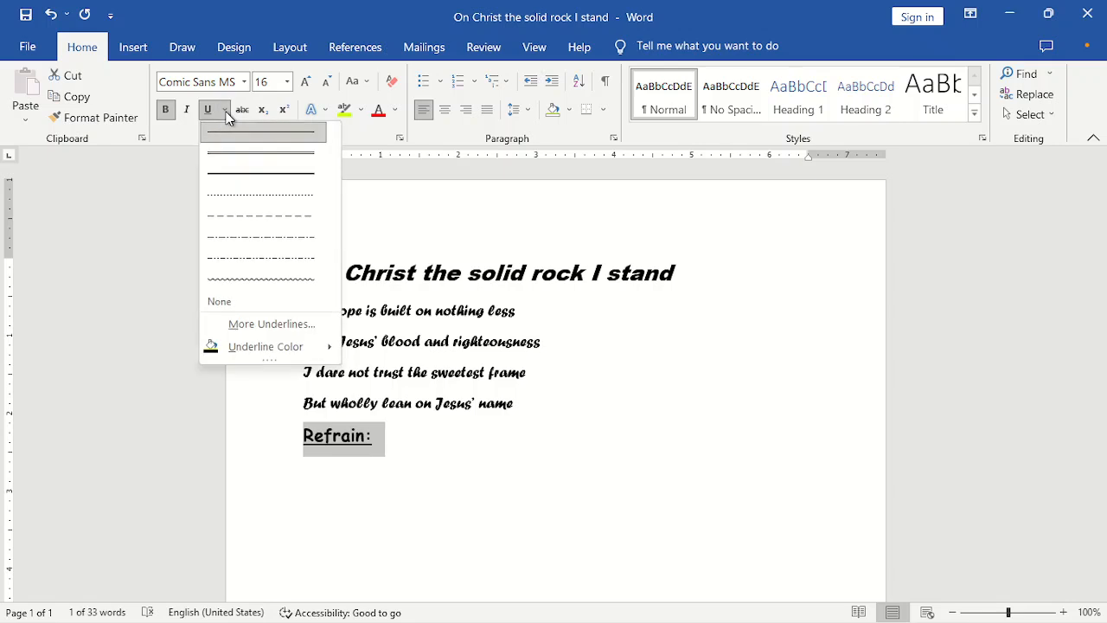
left_click(223, 109)
left_click(224, 110)
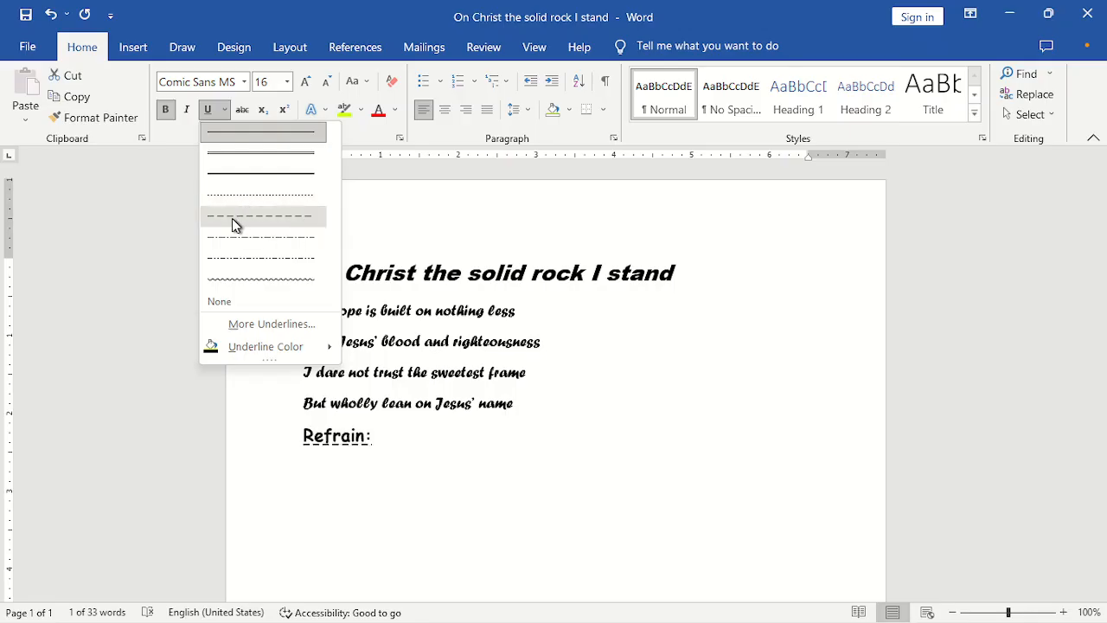
left_click(257, 286)
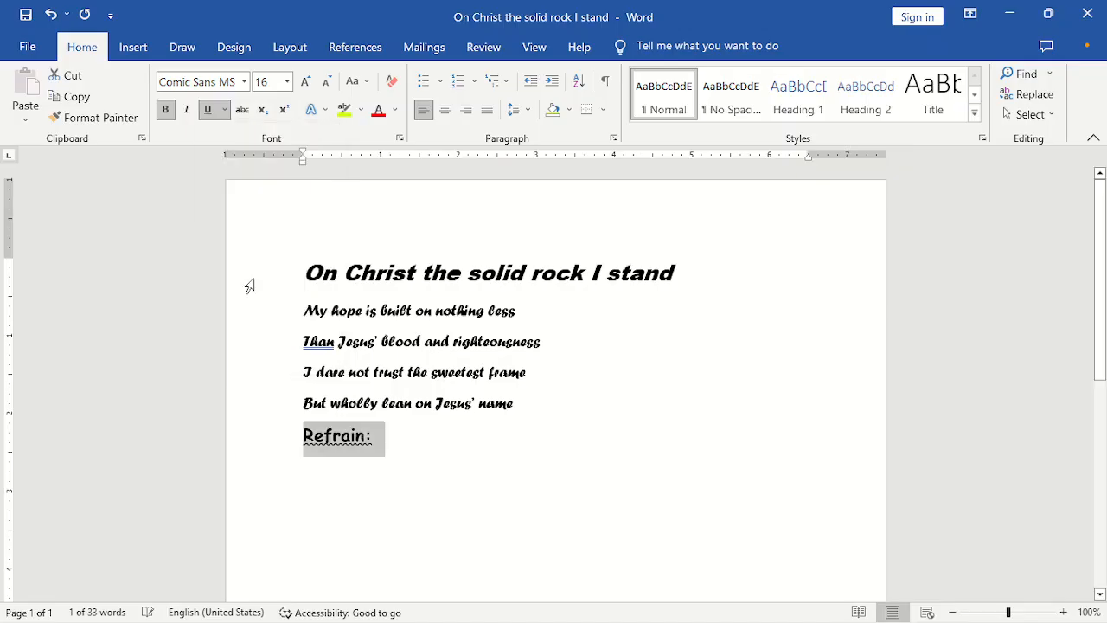
left_click(411, 461)
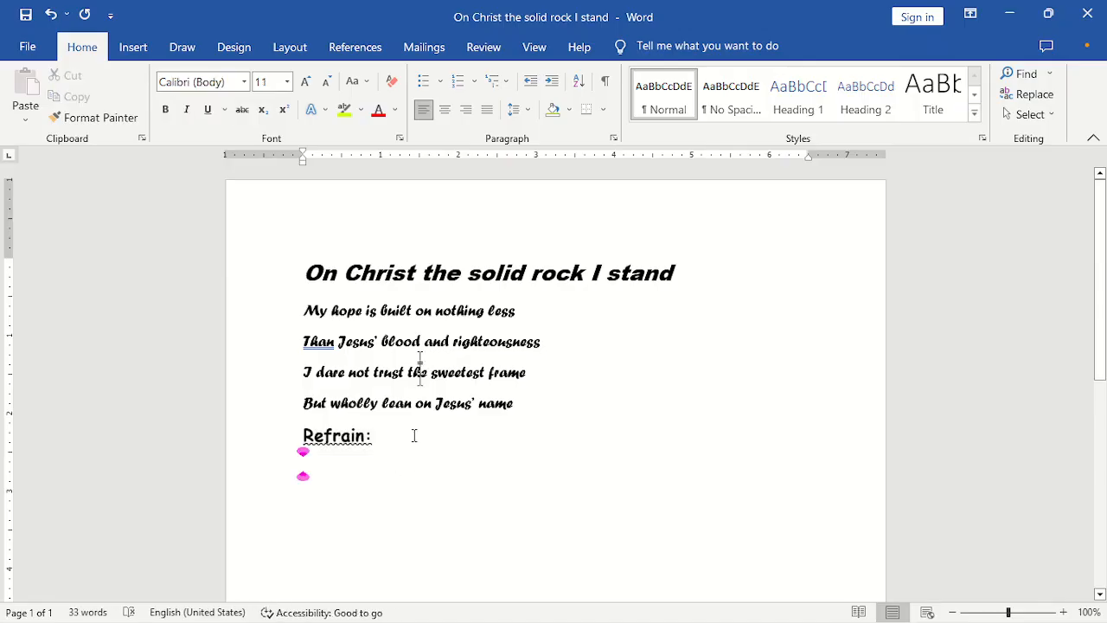
Remove the italics from the title line "On Christ the solid rock I stand".
left_click(430, 271)
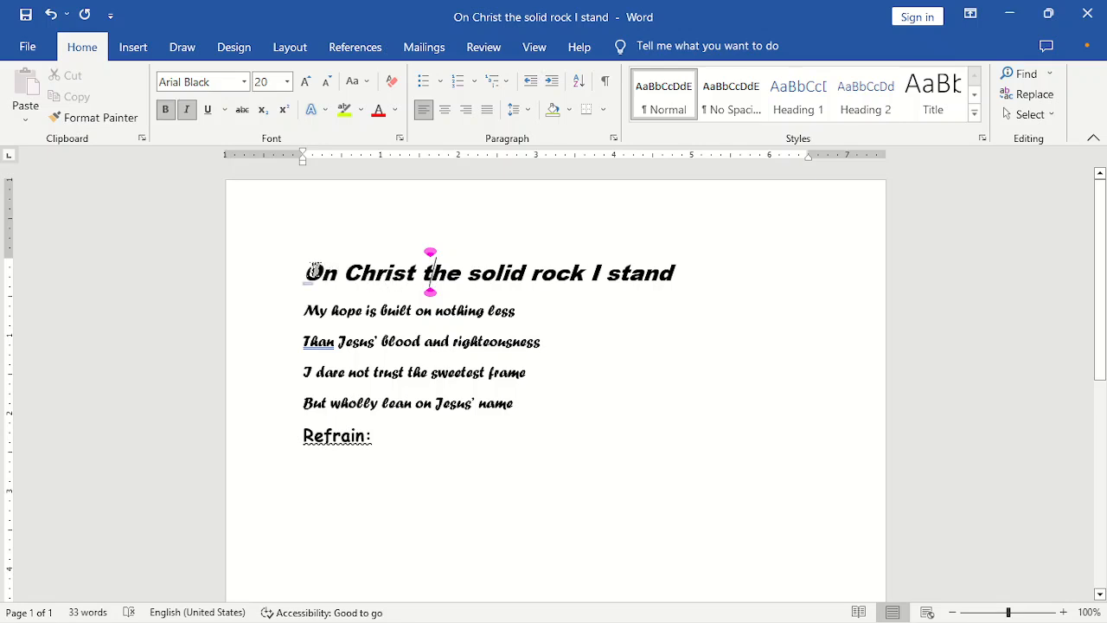
left_click_drag(299, 268, 680, 260)
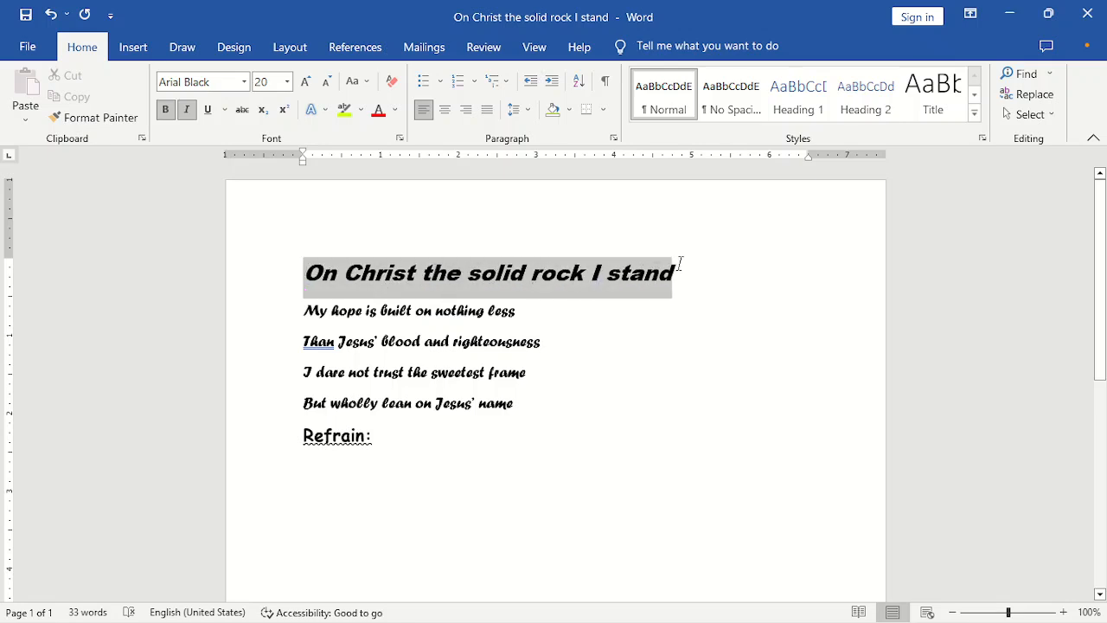
left_click(187, 111)
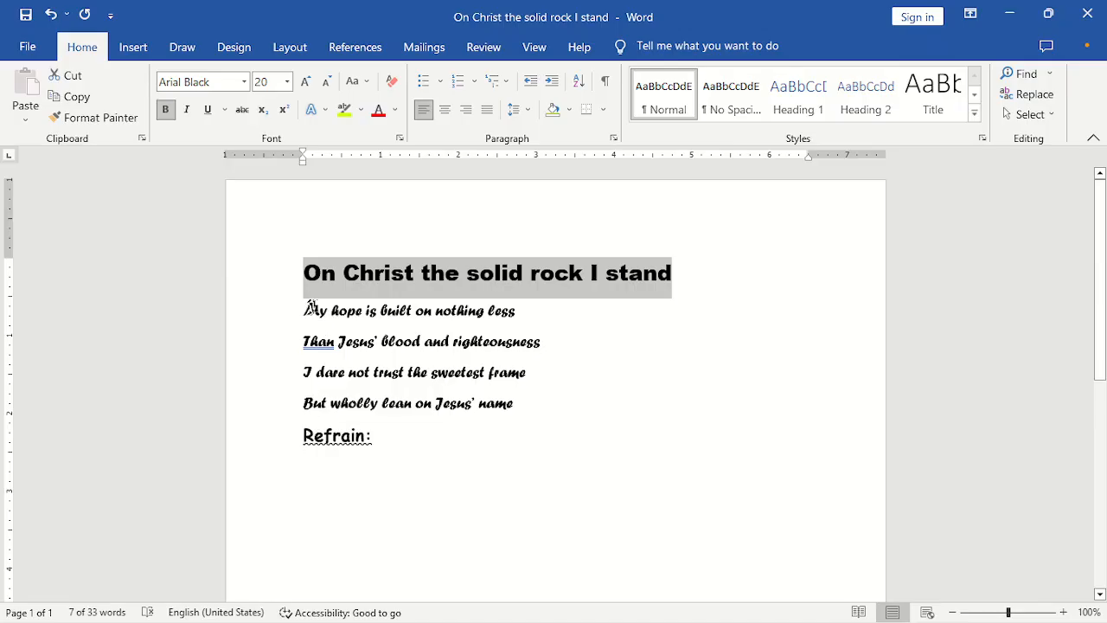
Enlarge the font of the four verse lines below the title in increments up to size 36.
left_click_drag(309, 309, 519, 403)
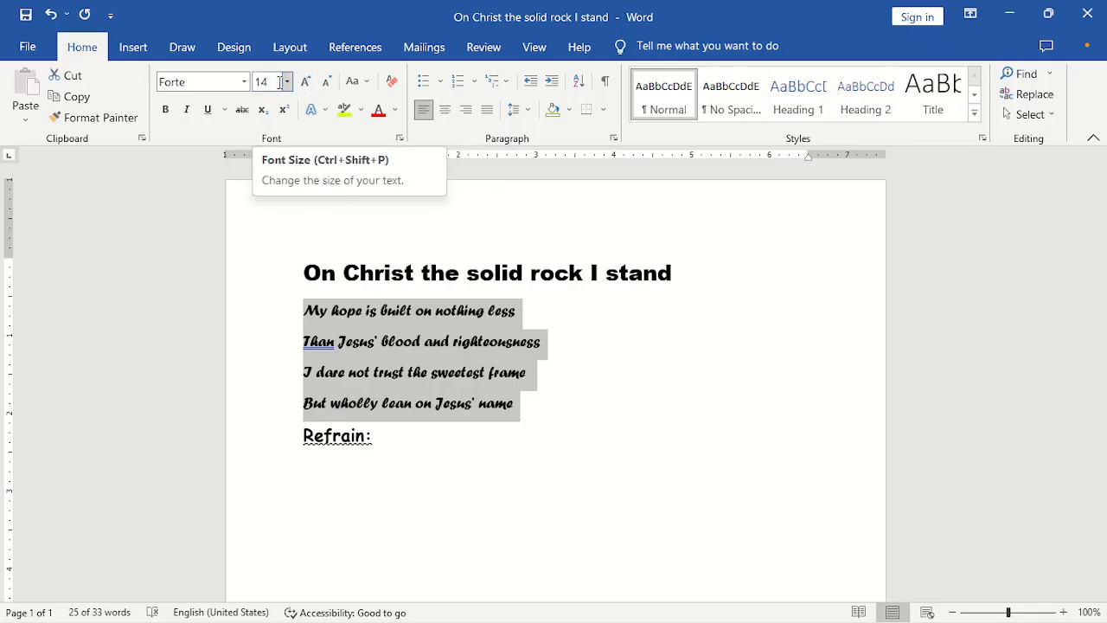
left_click(306, 84)
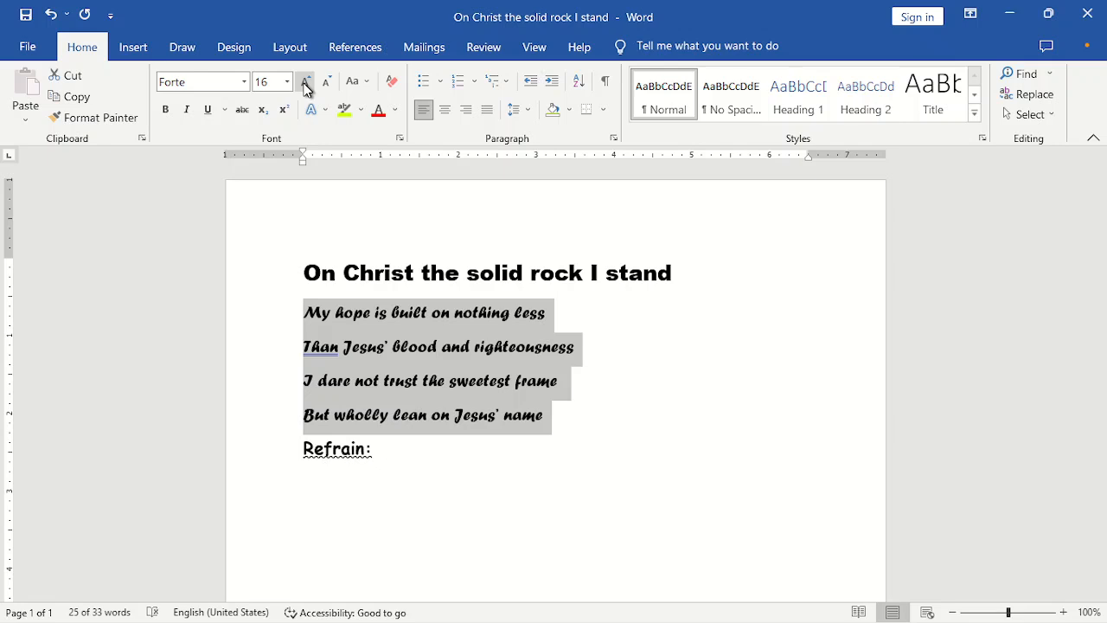
left_click(305, 84)
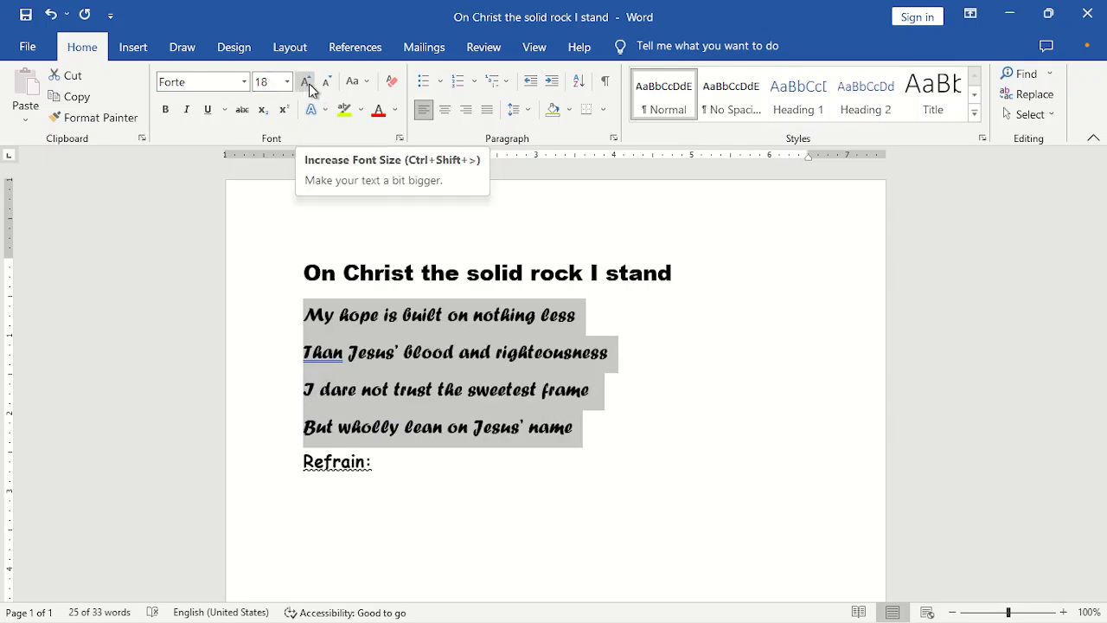
left_click(305, 84)
left_click(305, 84)
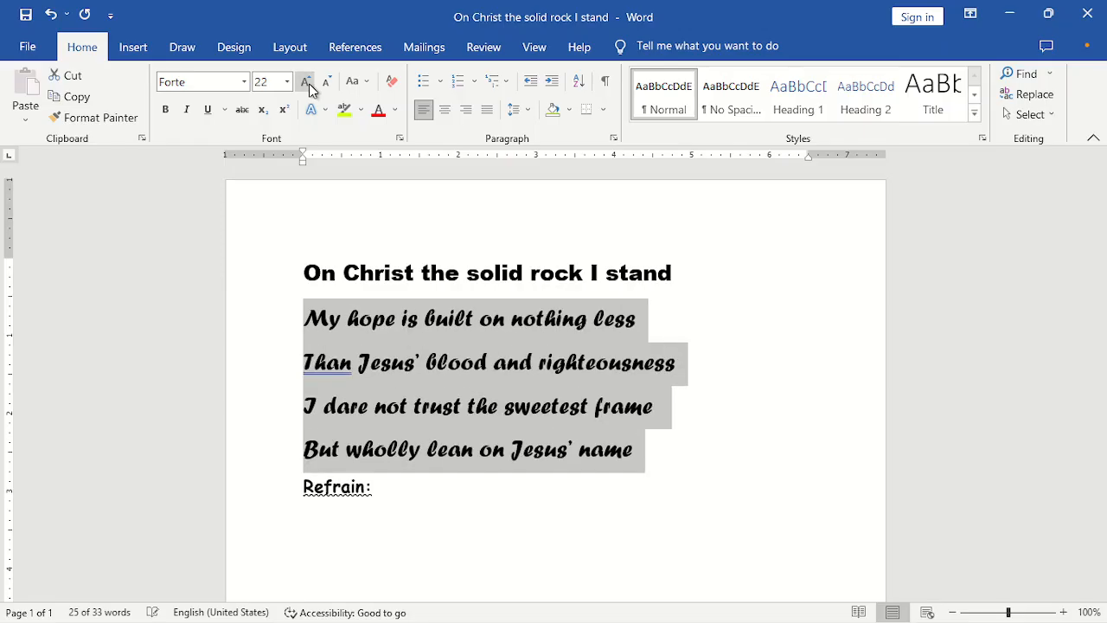
left_click(305, 83)
left_click(305, 84)
left_click(306, 84)
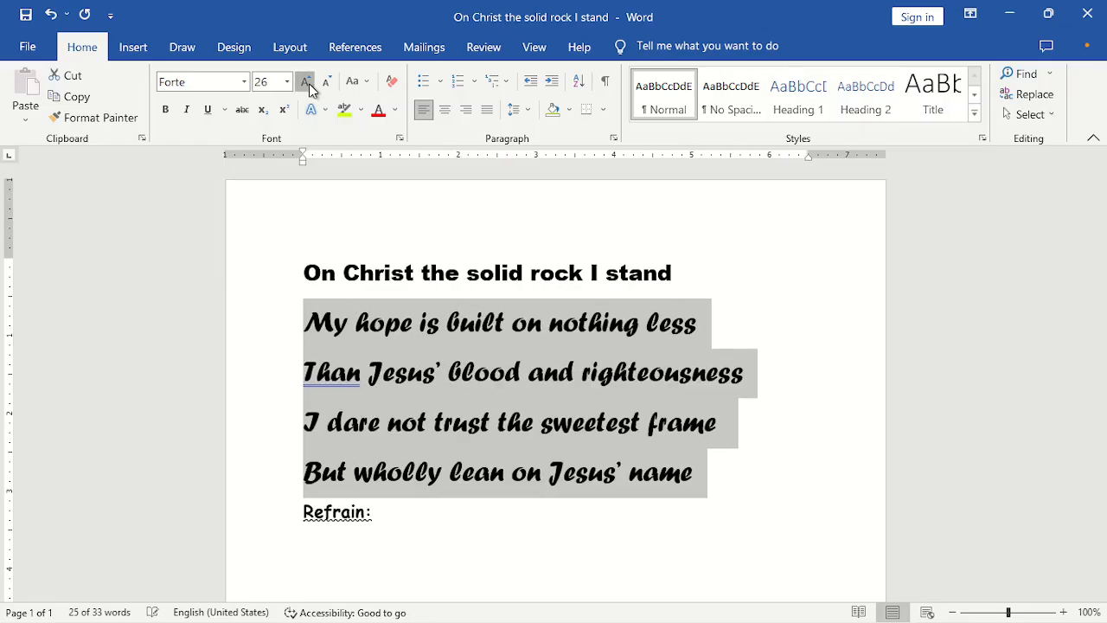
left_click(305, 84)
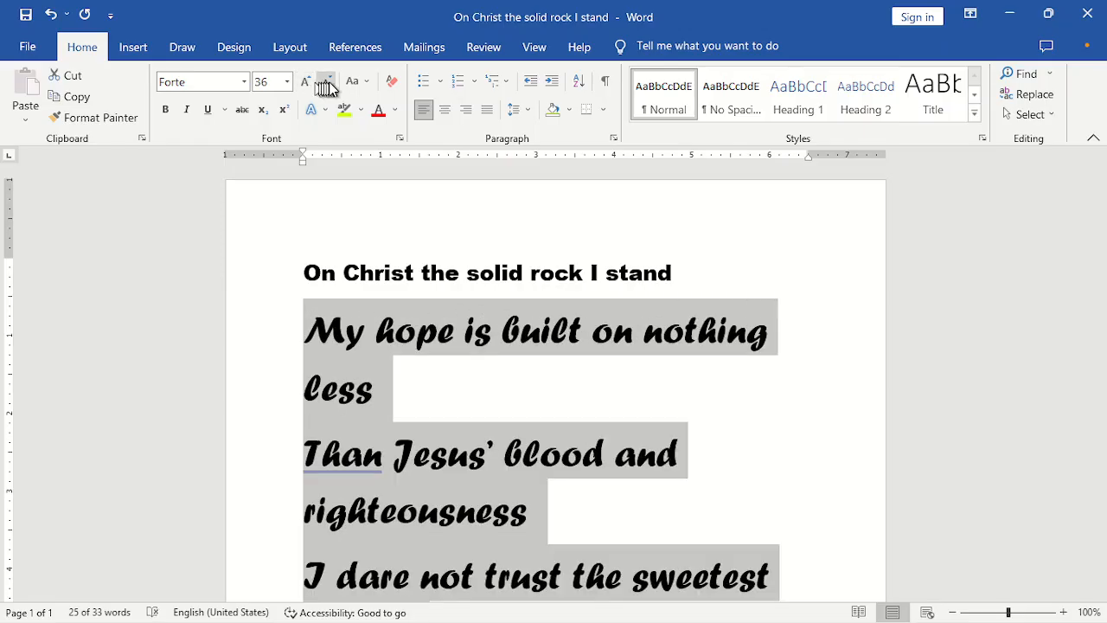
Shrink the font of the four selected verse lines in increments down to size 14.
left_click(327, 82)
left_click(328, 83)
left_click(328, 83)
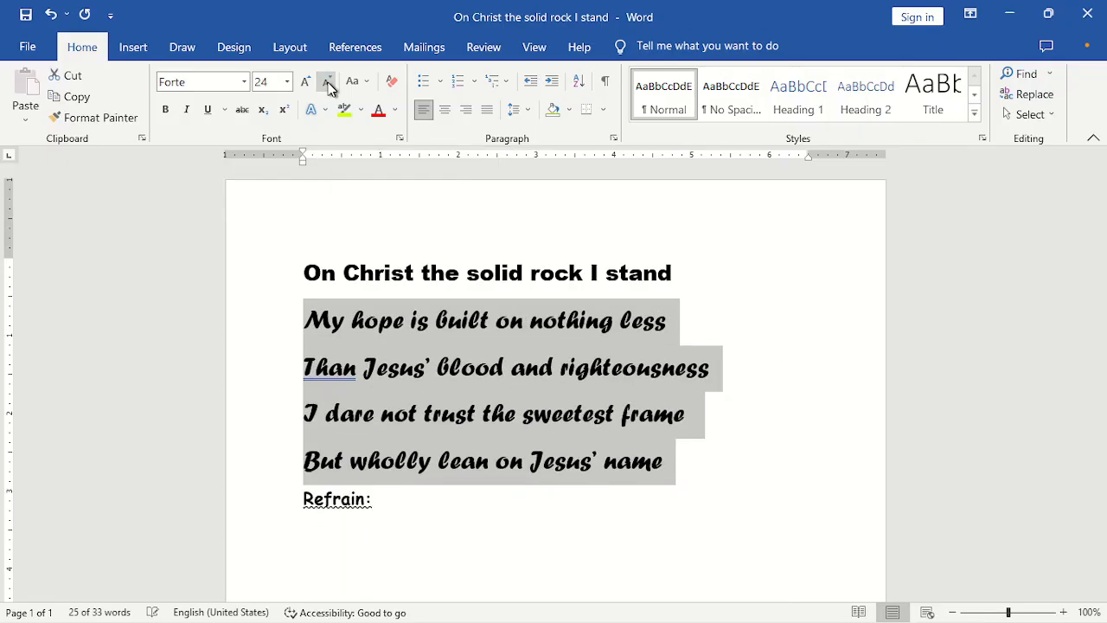
left_click(328, 82)
left_click(328, 82)
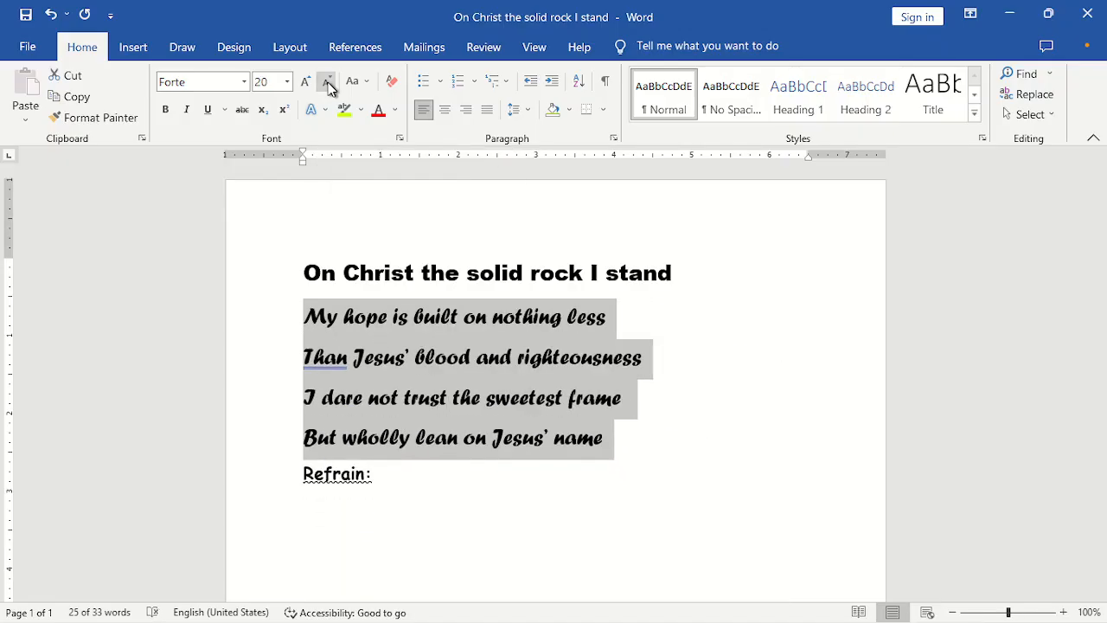
left_click(328, 82)
left_click(328, 82)
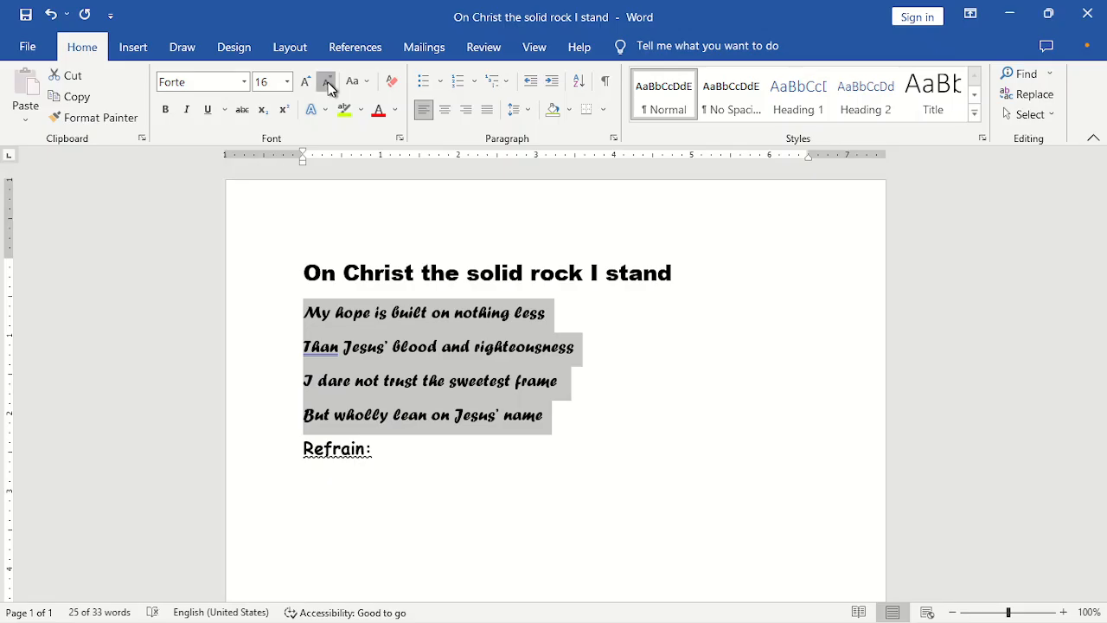
left_click(328, 82)
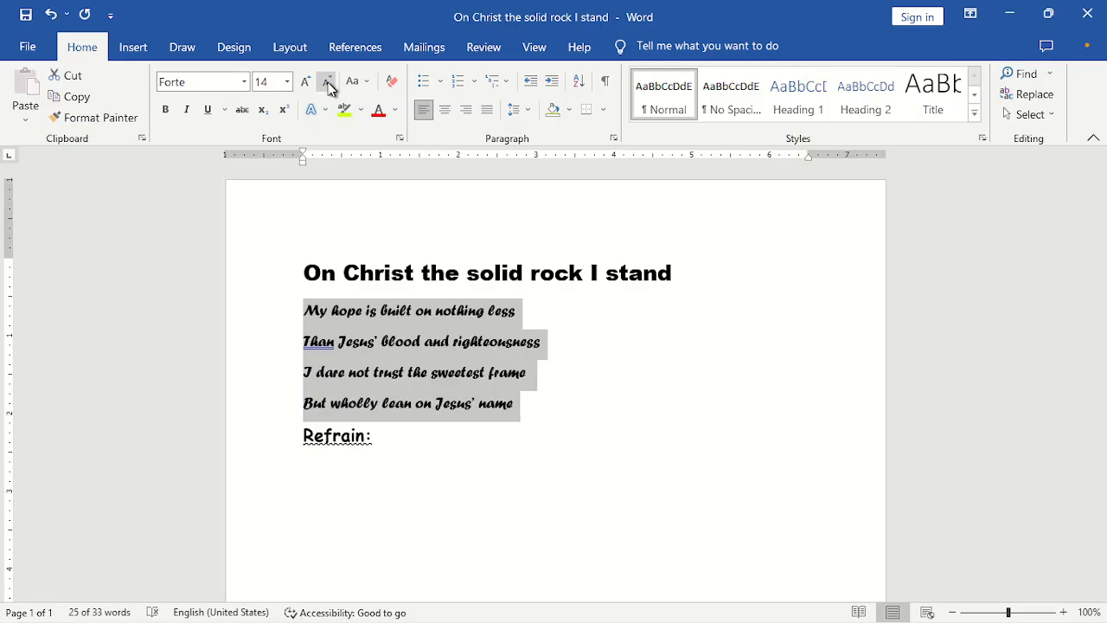
Try size 16 on the four verse lines, reduce their font size to 12 and deselect them.
left_click(306, 82)
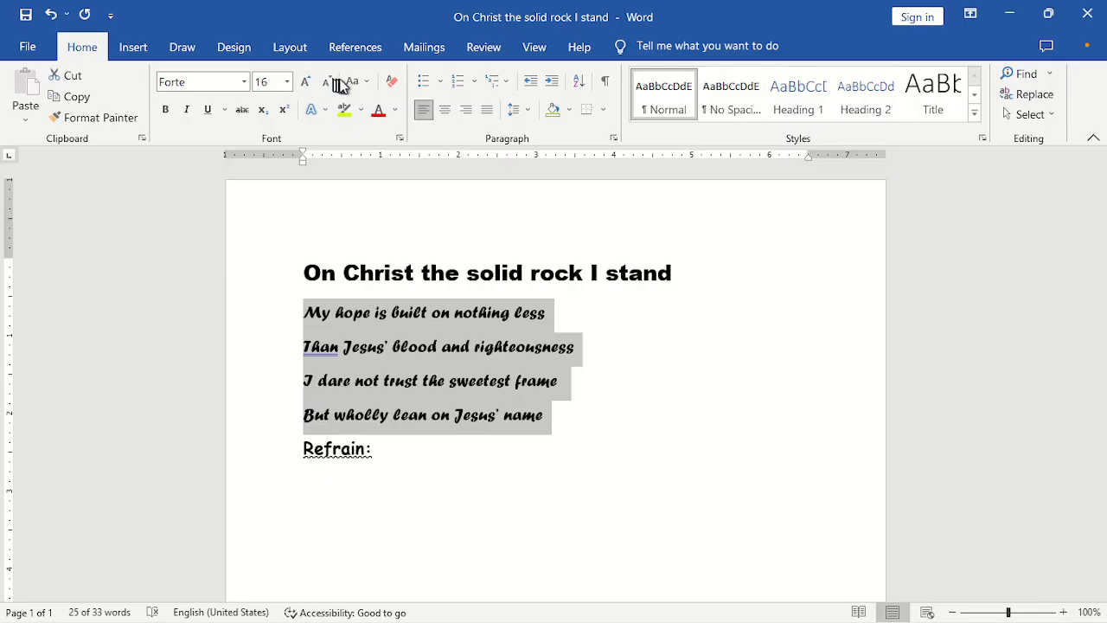
left_click(329, 86)
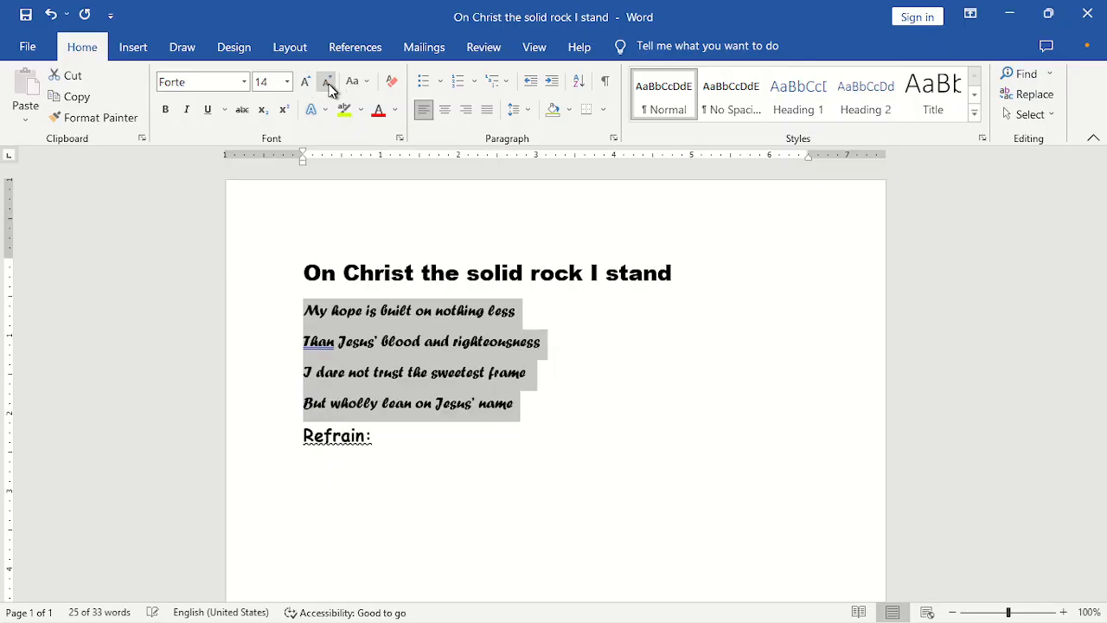
left_click(329, 87)
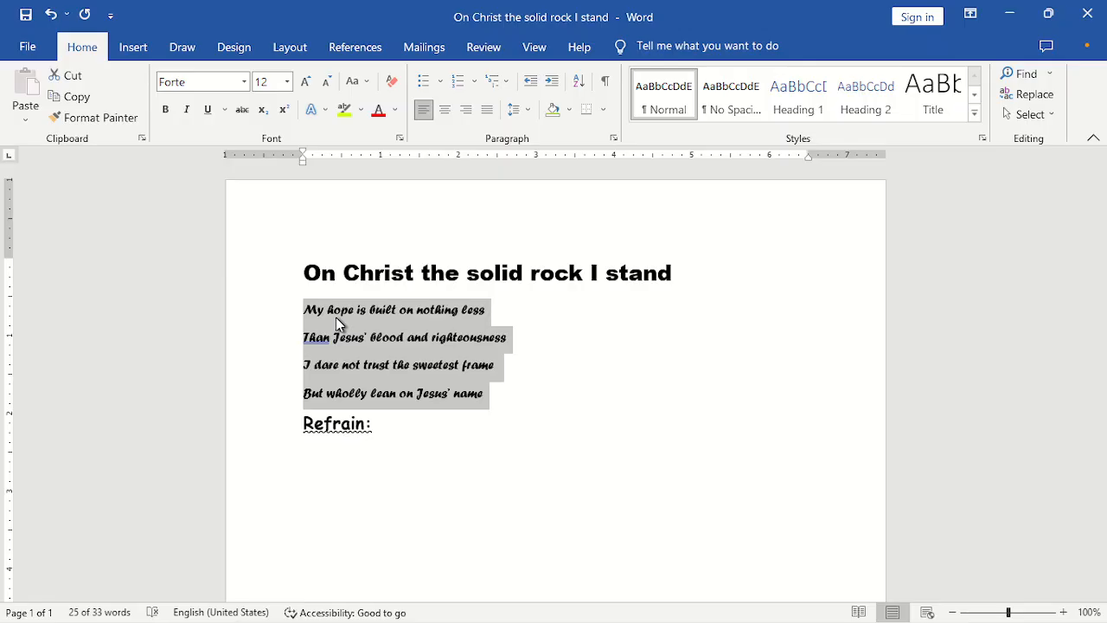
left_click(541, 420)
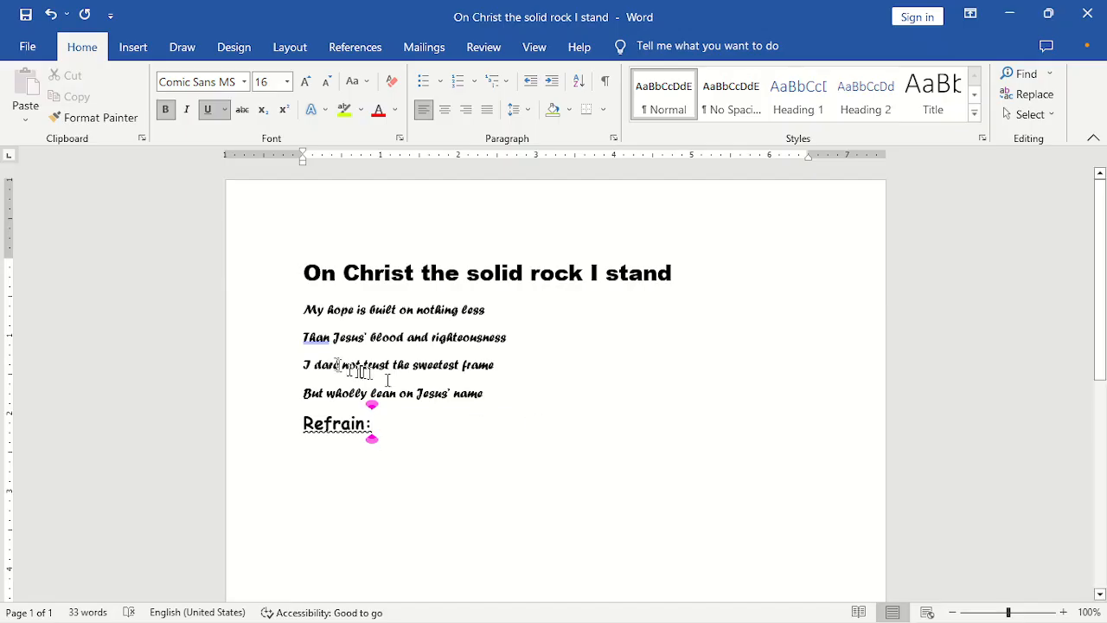
Change the four verse lines below the title to UPPERCASE.
left_click_drag(306, 308, 490, 400)
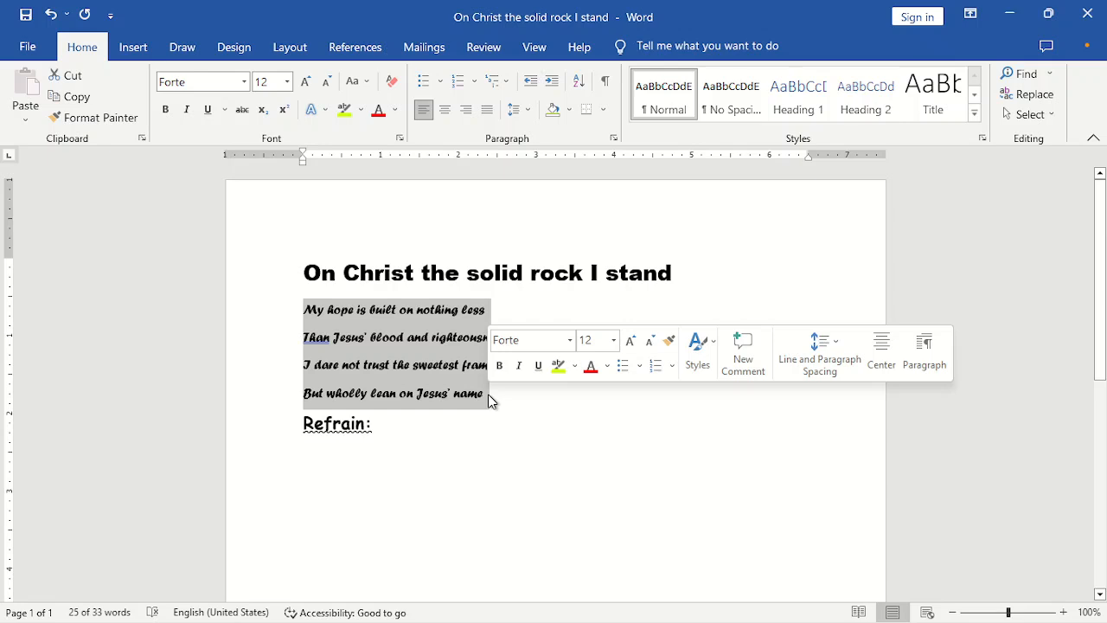
left_click(372, 82)
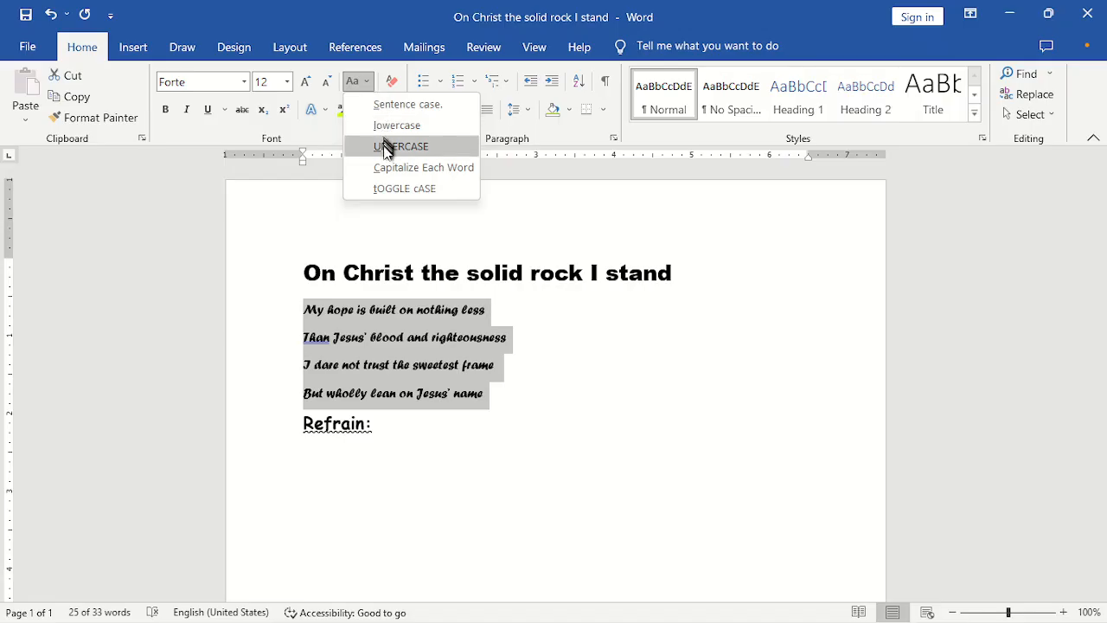
left_click(387, 147)
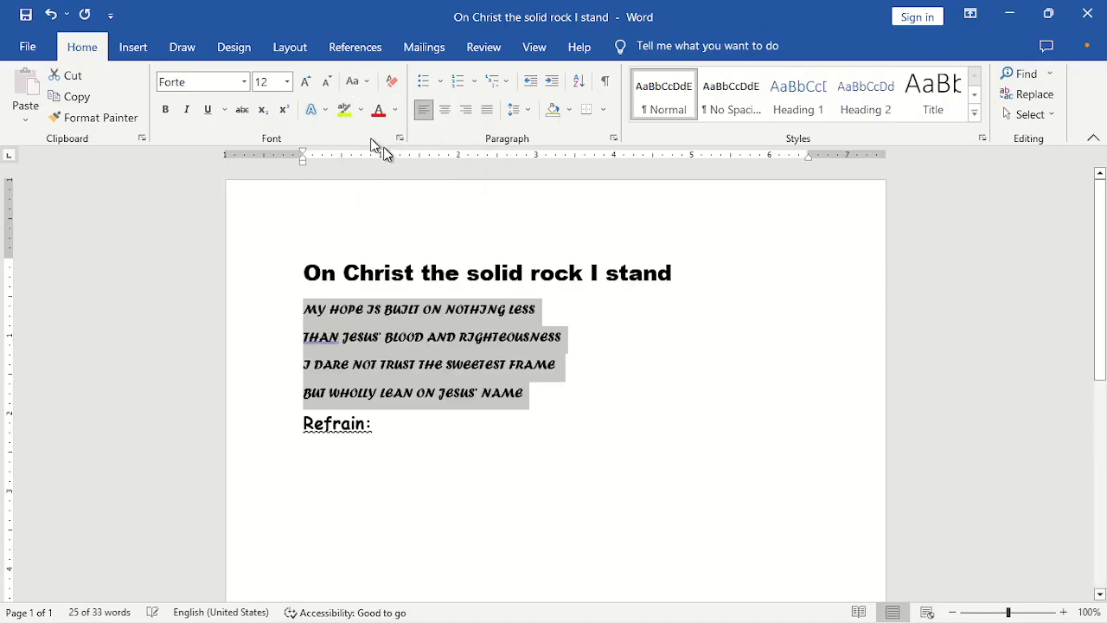
Set the four selected verse lines to the Century Schoolbook font and increase their size to 14.
left_click(230, 82)
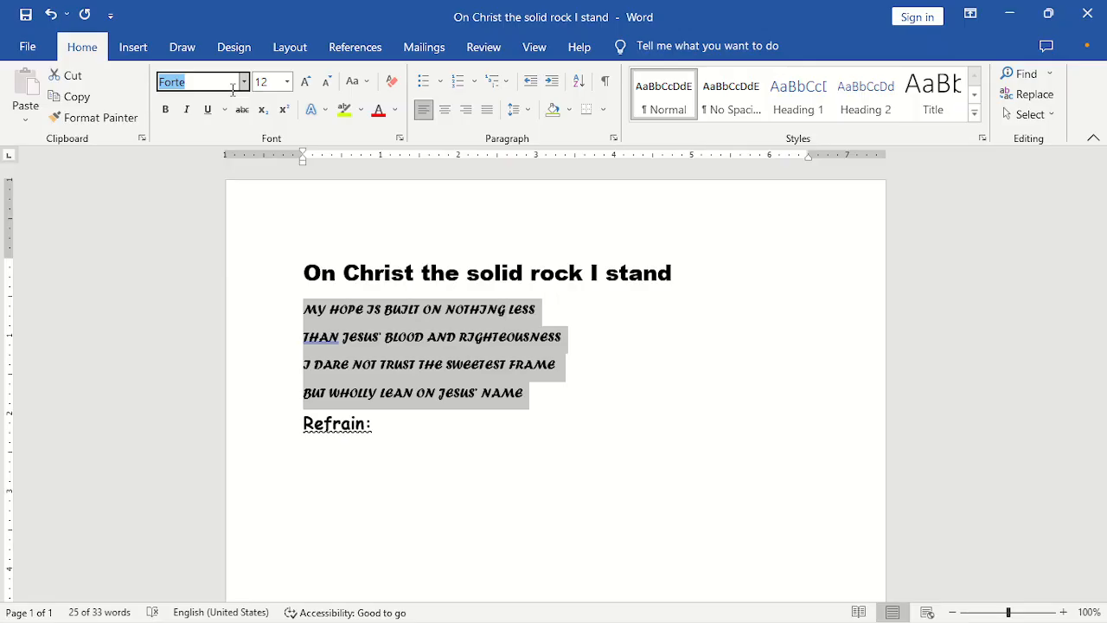
type("Century Schoolb")
key("Return")
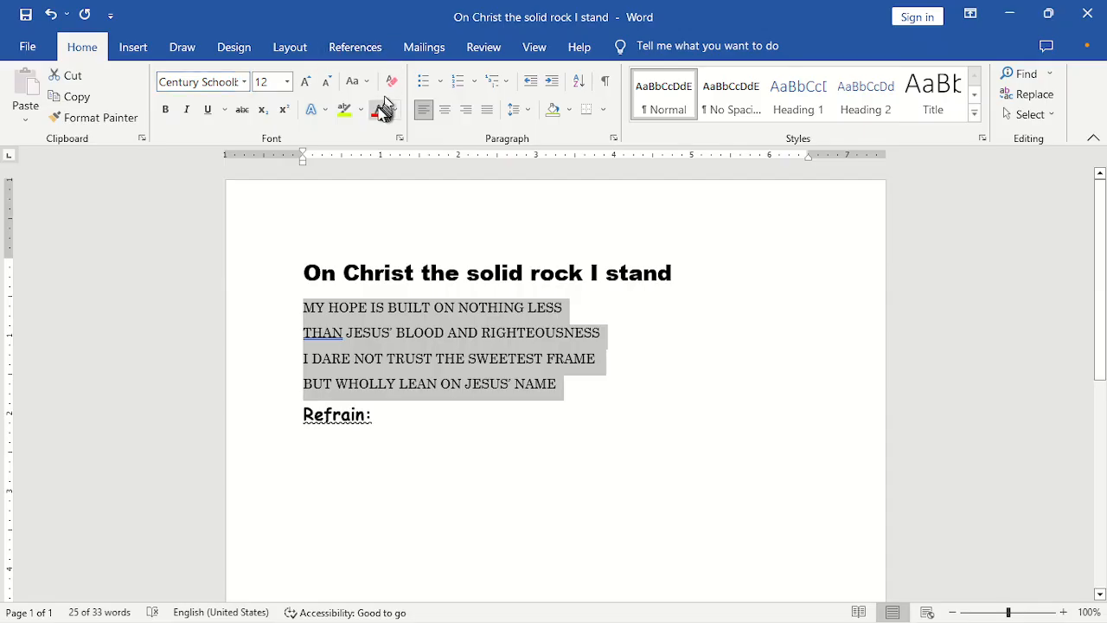
left_click(307, 82)
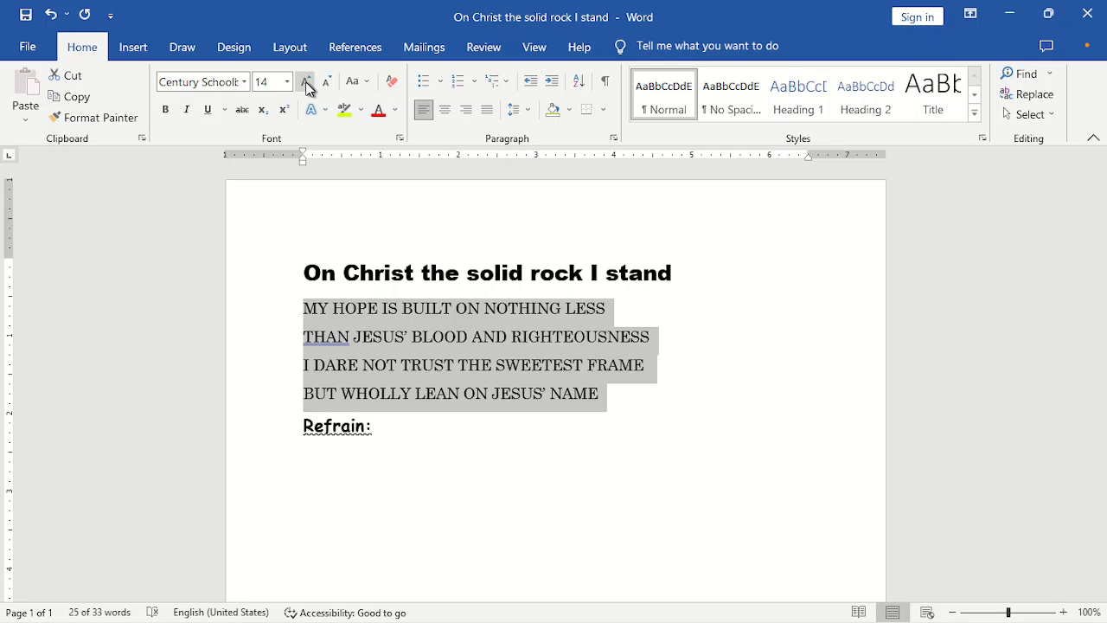
Try the lowercase and Capitalize Each Word options on the four selected verse lines.
left_click(363, 90)
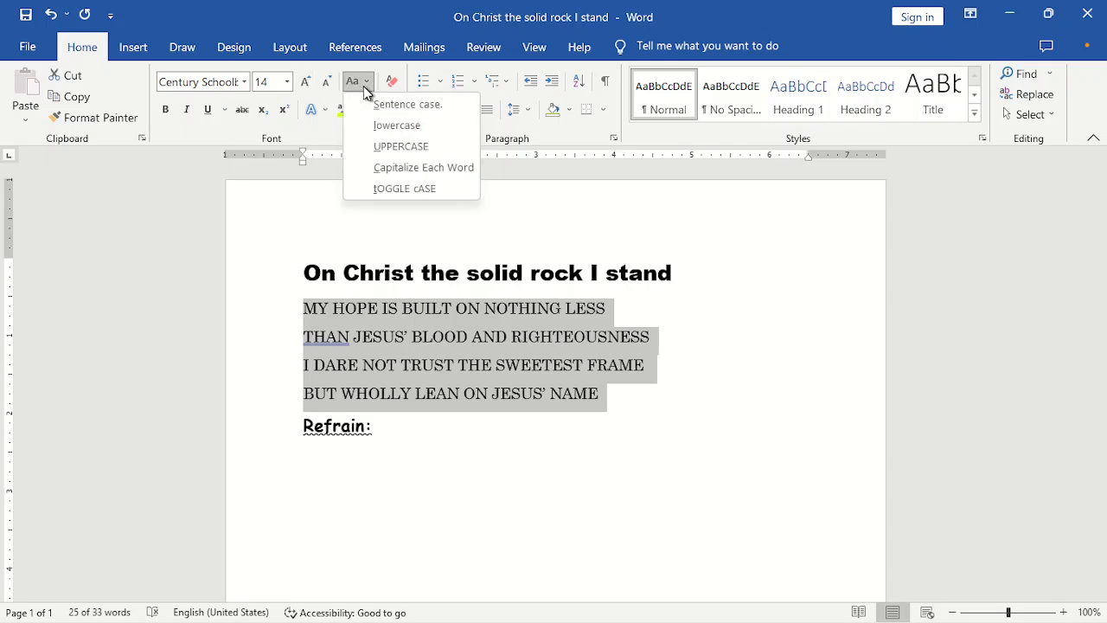
left_click(403, 125)
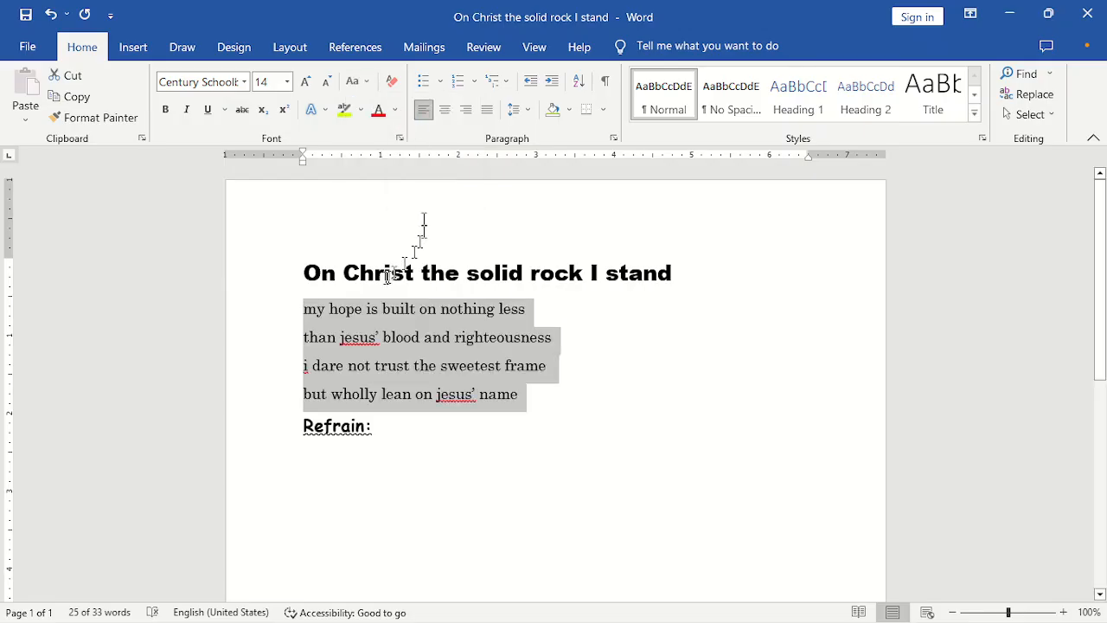
left_click(368, 87)
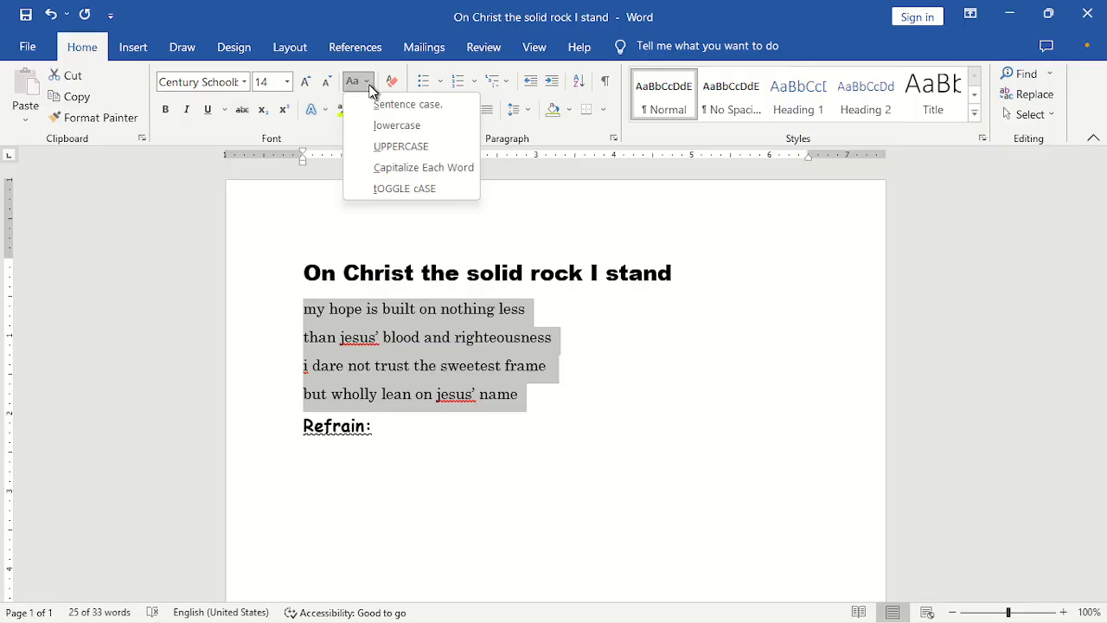
left_click(404, 168)
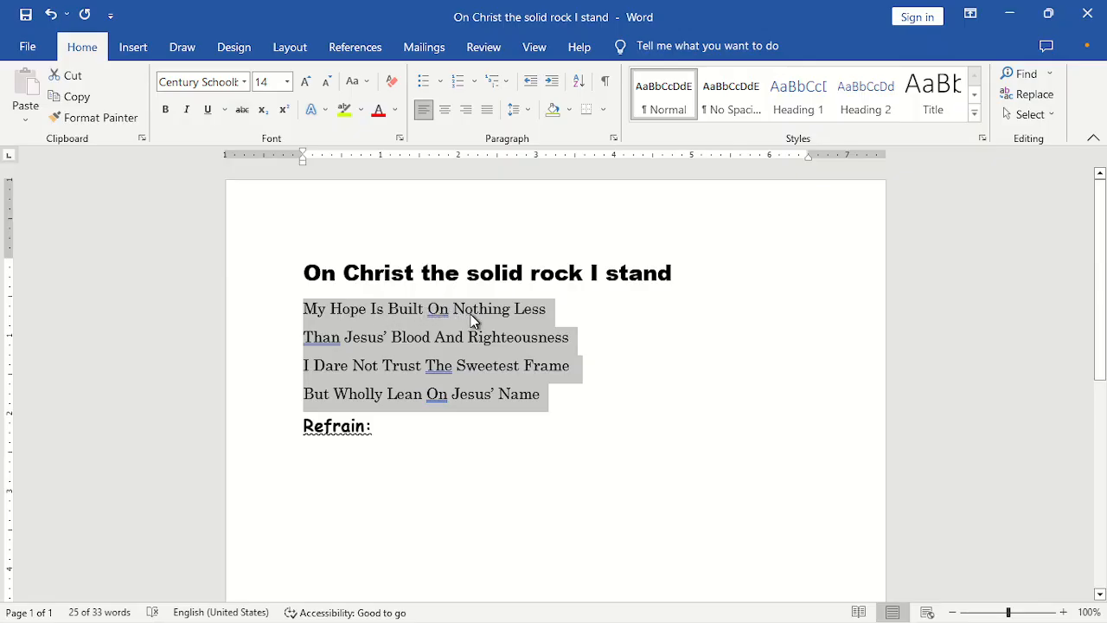
Apply Sentence case to the four verse lines and deselect them.
left_click(367, 81)
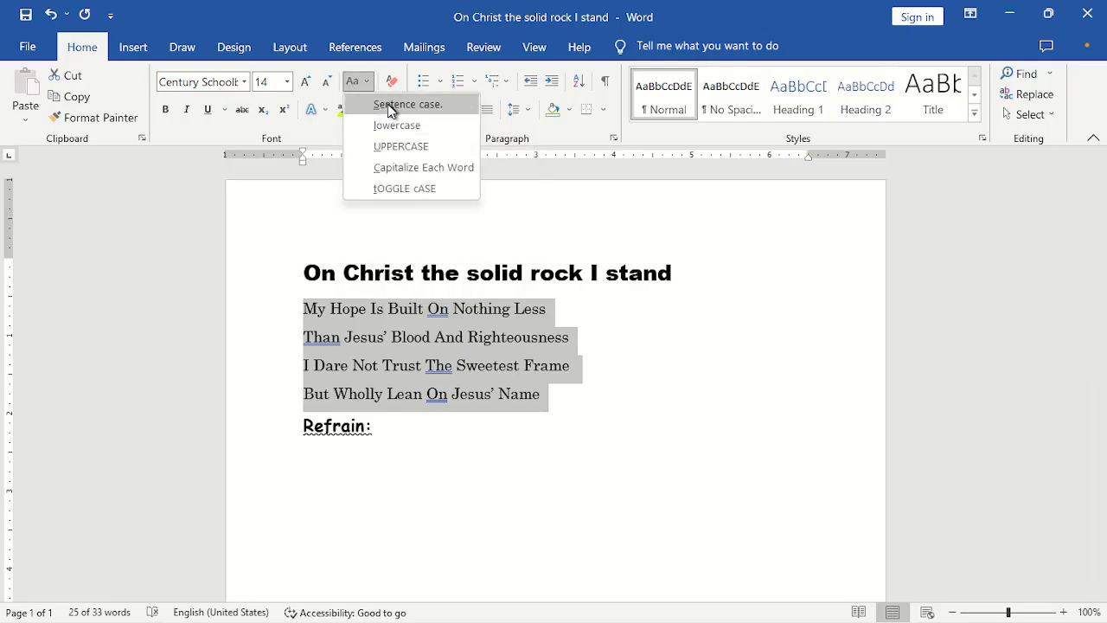
left_click(388, 103)
left_click(359, 342)
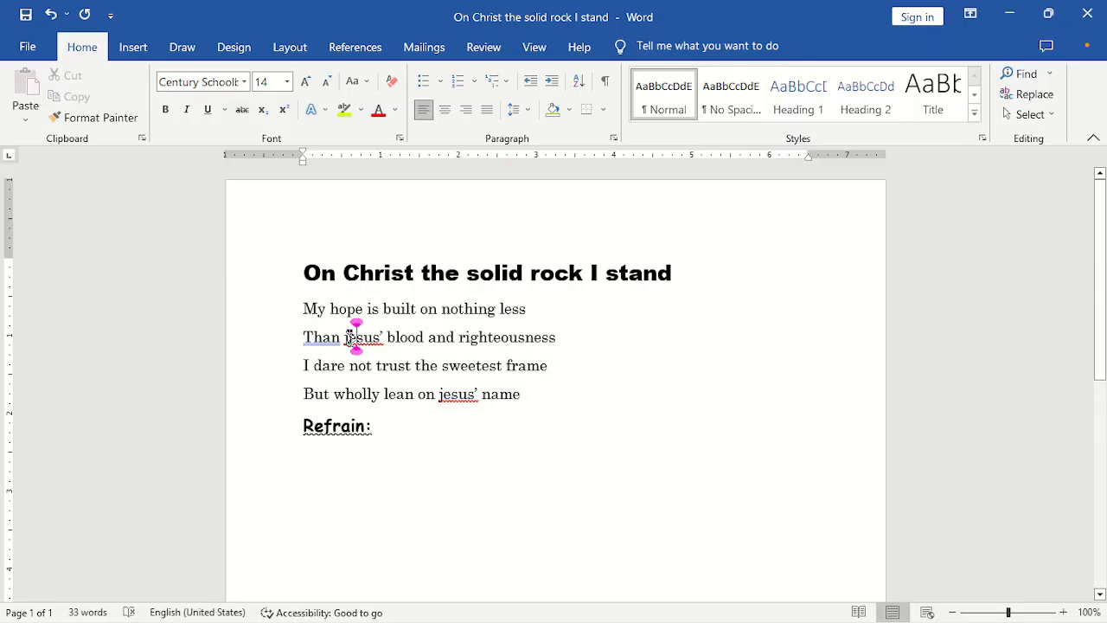
Change the first letter of "jesus'" to UPPERCASE in the second and fourth verse lines.
left_click_drag(350, 339, 344, 338)
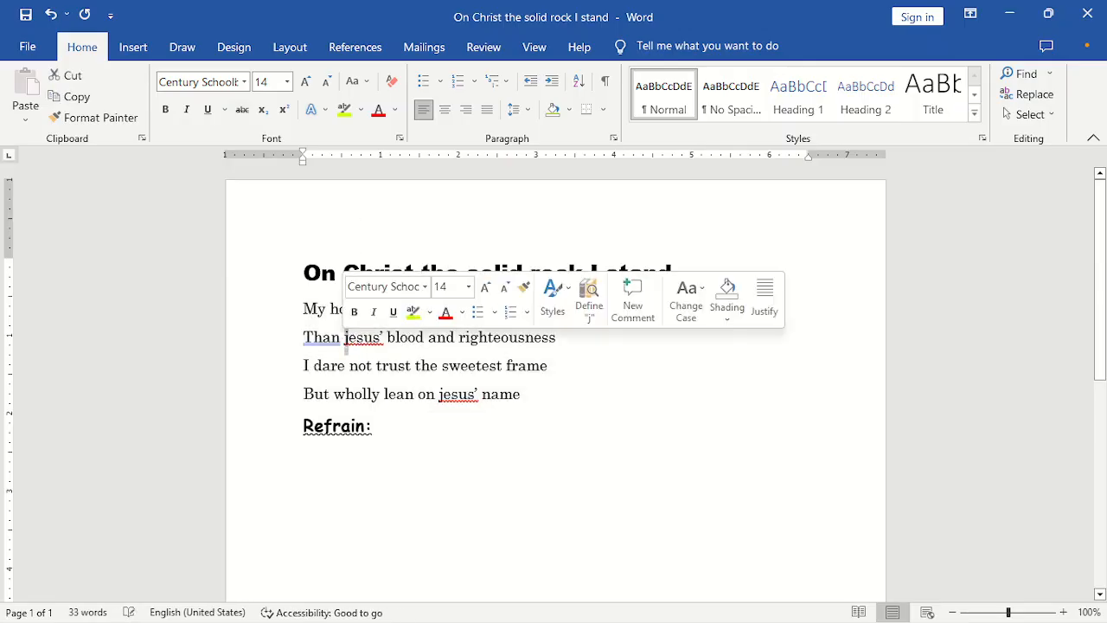
left_click(356, 88)
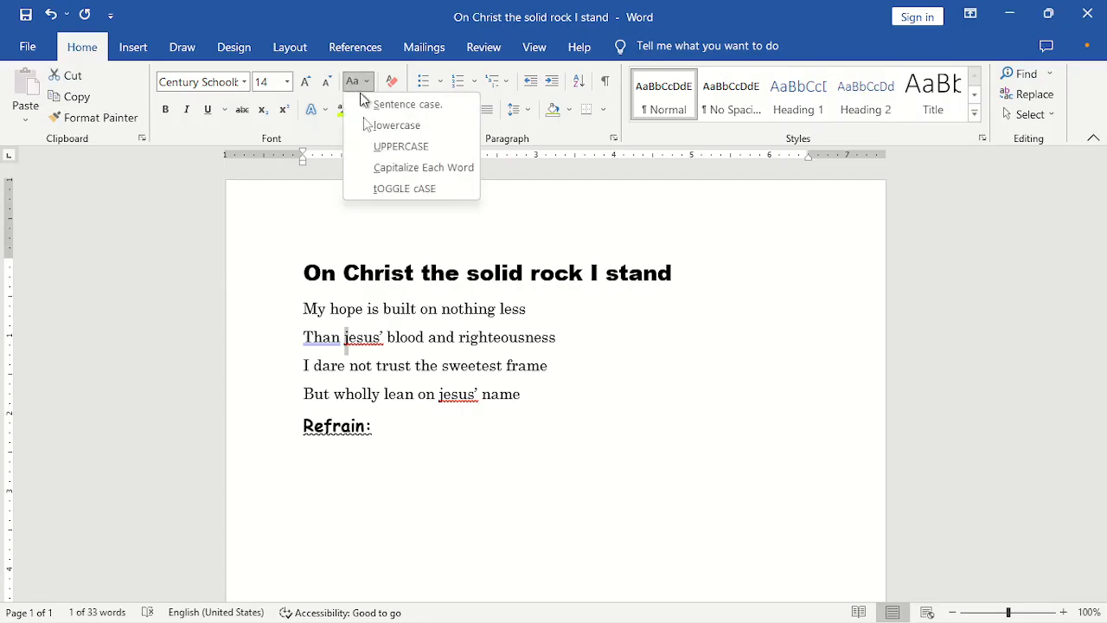
left_click(379, 150)
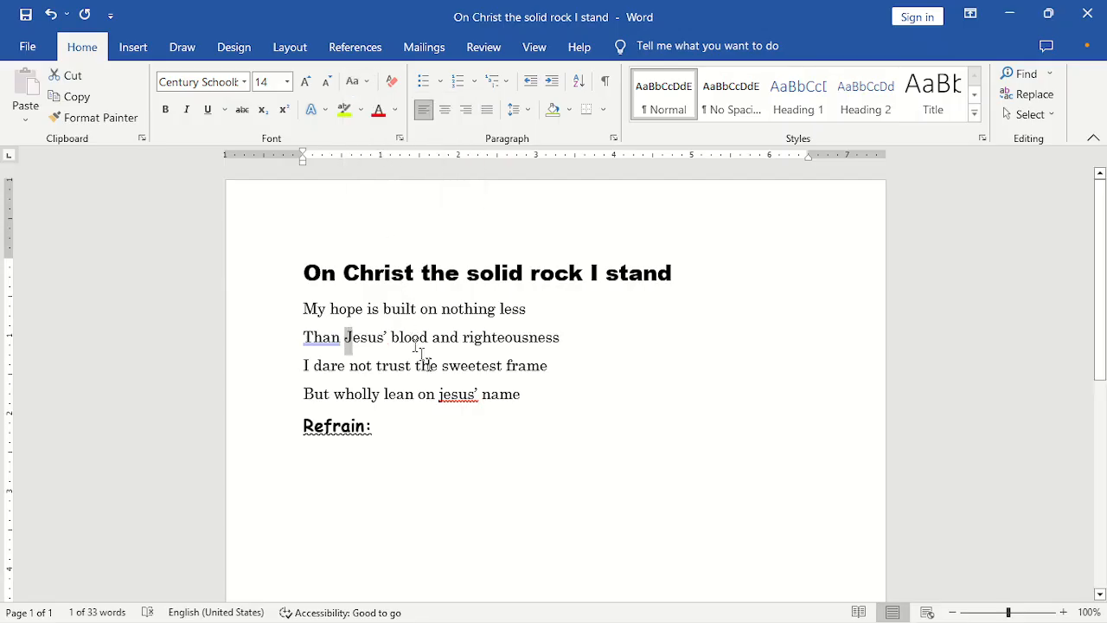
left_click_drag(446, 395, 440, 395)
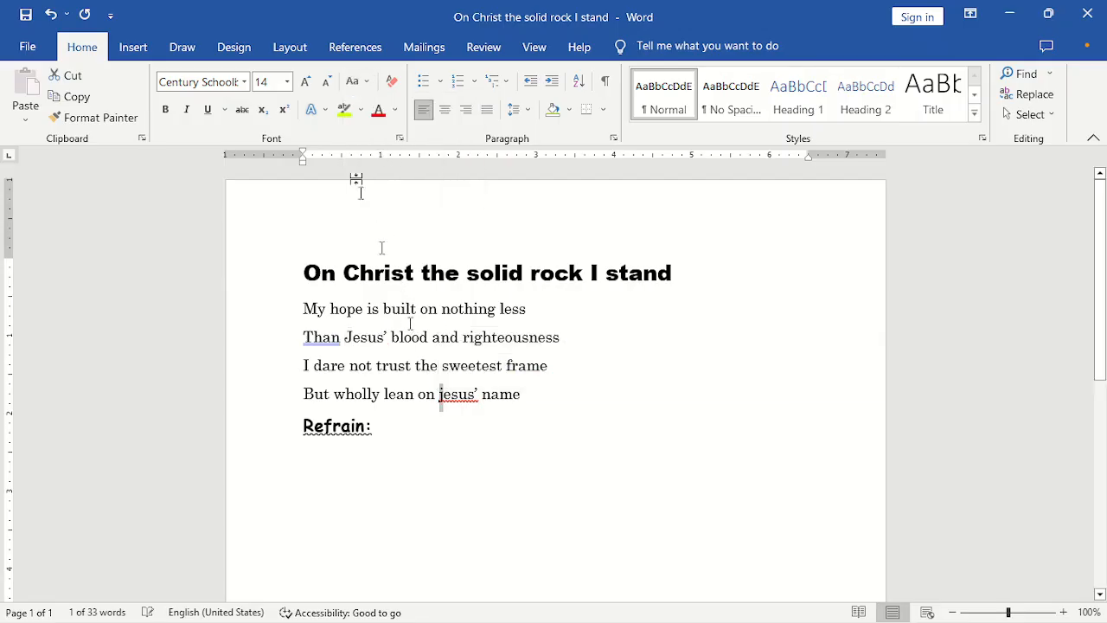
left_click(357, 81)
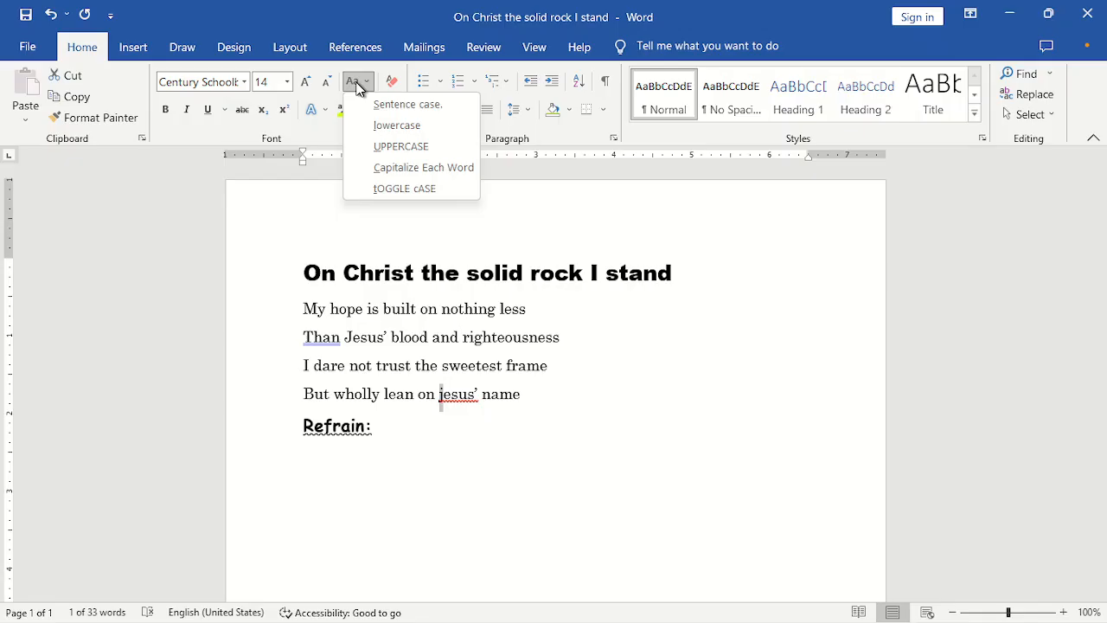
left_click(366, 146)
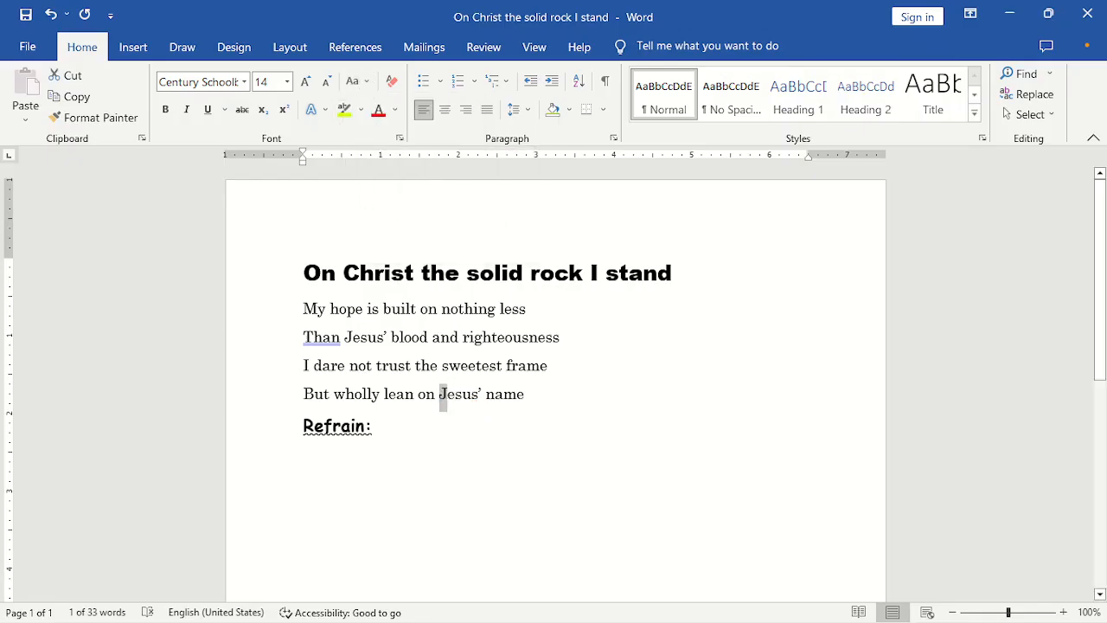
Start an empty line below "Refrain:" and set its font to Century Schoolbook, size 14.
double_click(392, 447)
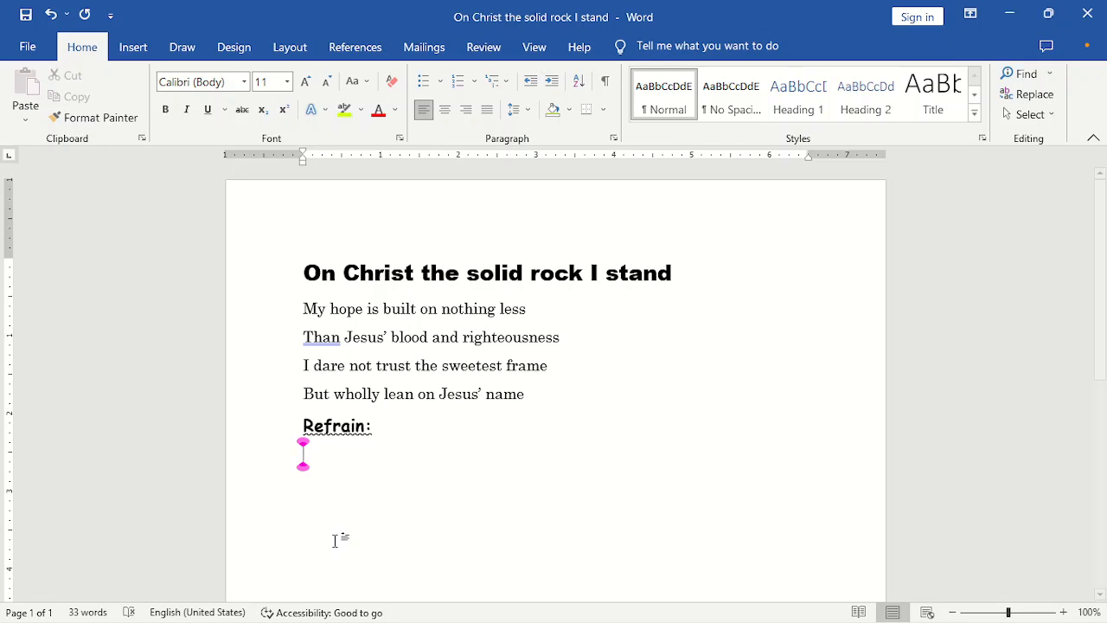
type("o")
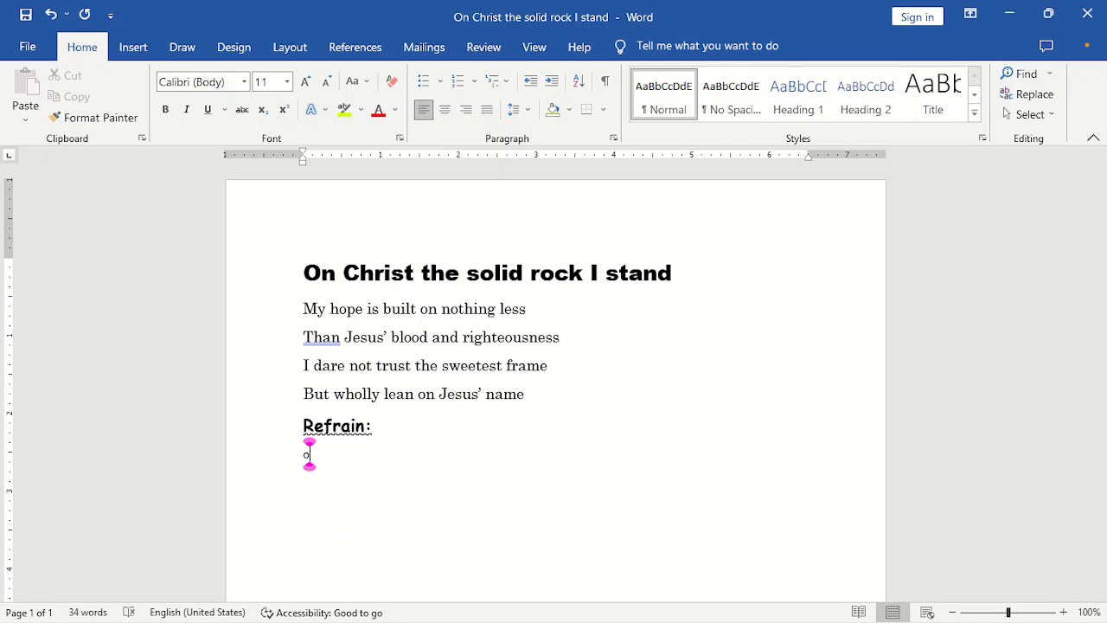
key("BackSpace")
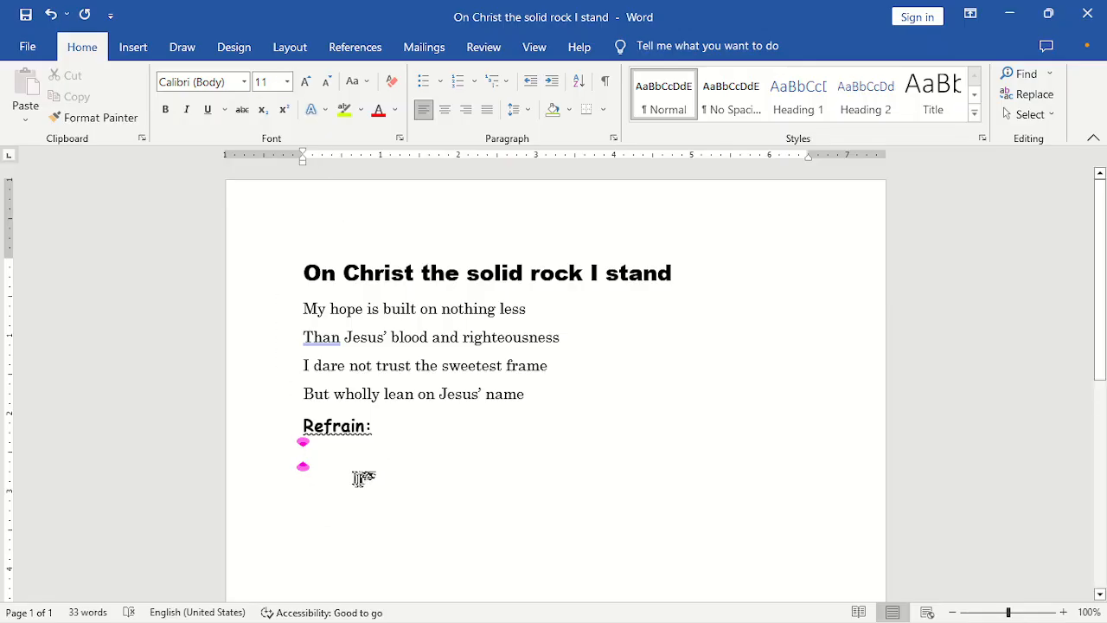
left_click(287, 81)
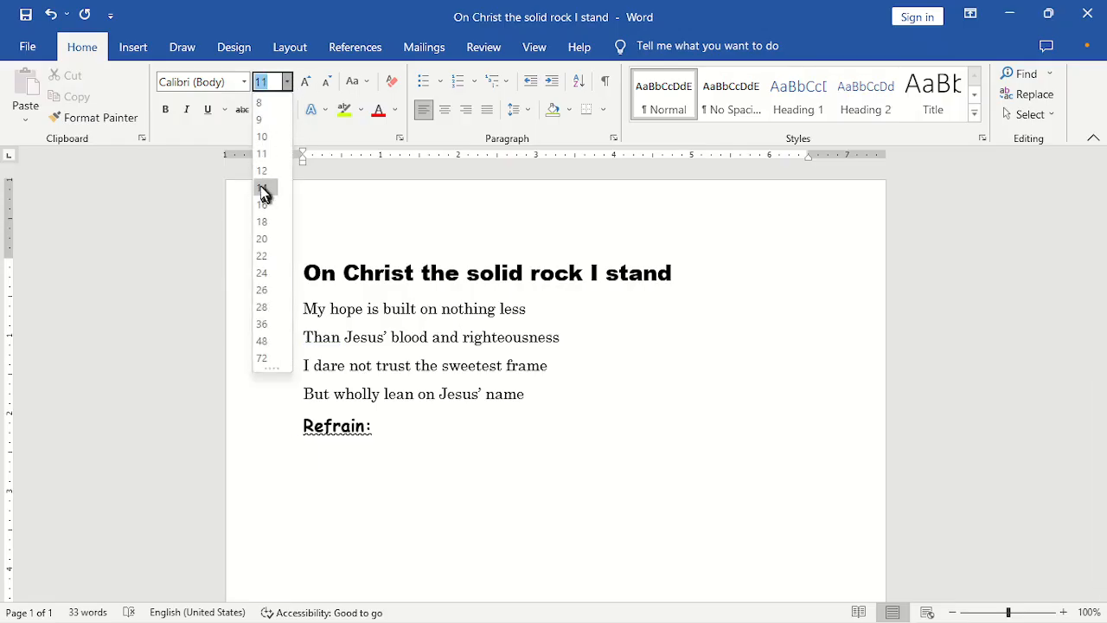
left_click(264, 190)
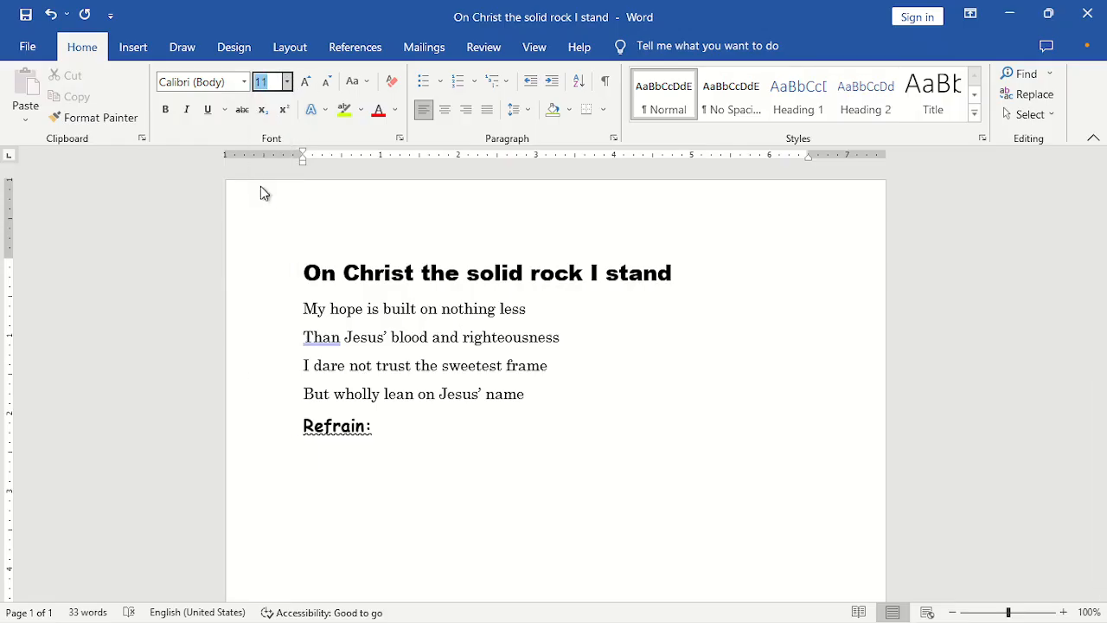
left_click(244, 81)
key("Escape")
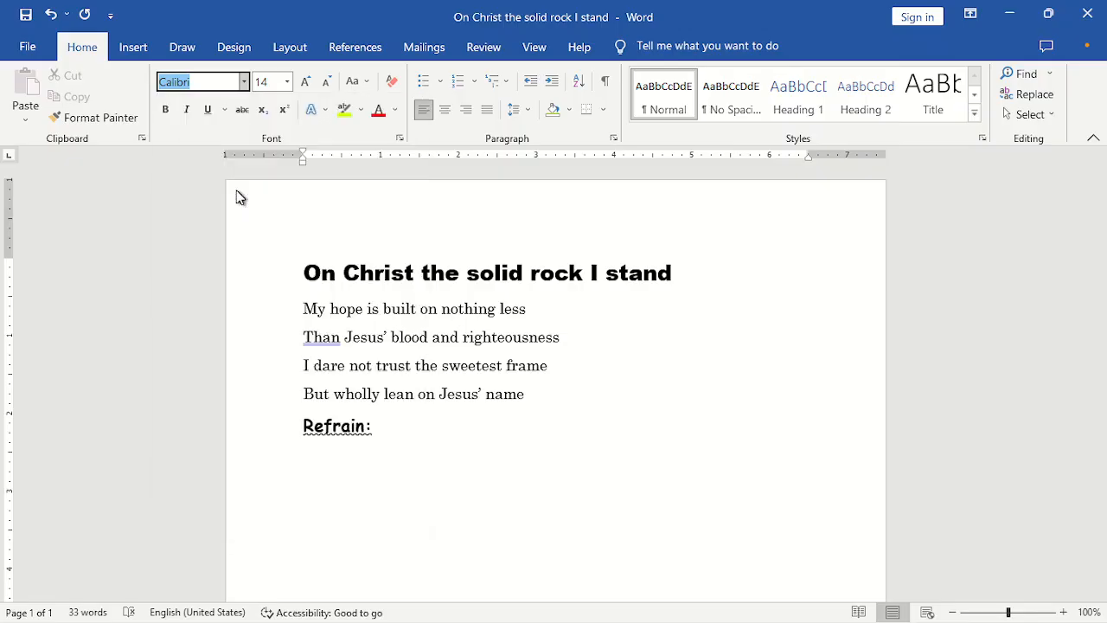
key("Escape")
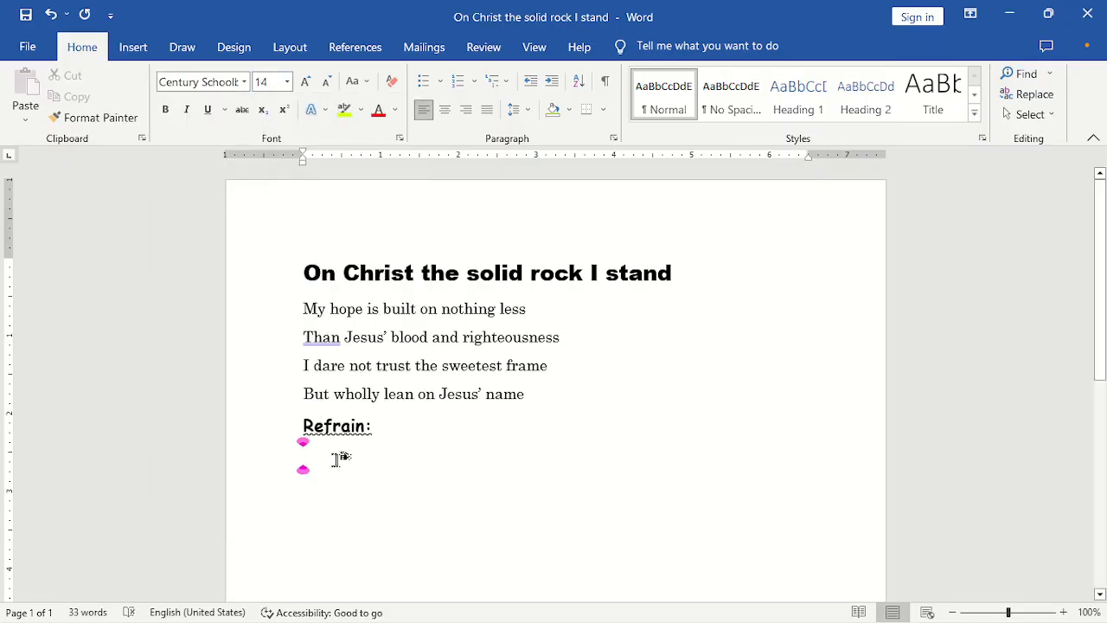
Enter a 0 on the line below "Refrain:" and apply strikethrough to it.
type("0")
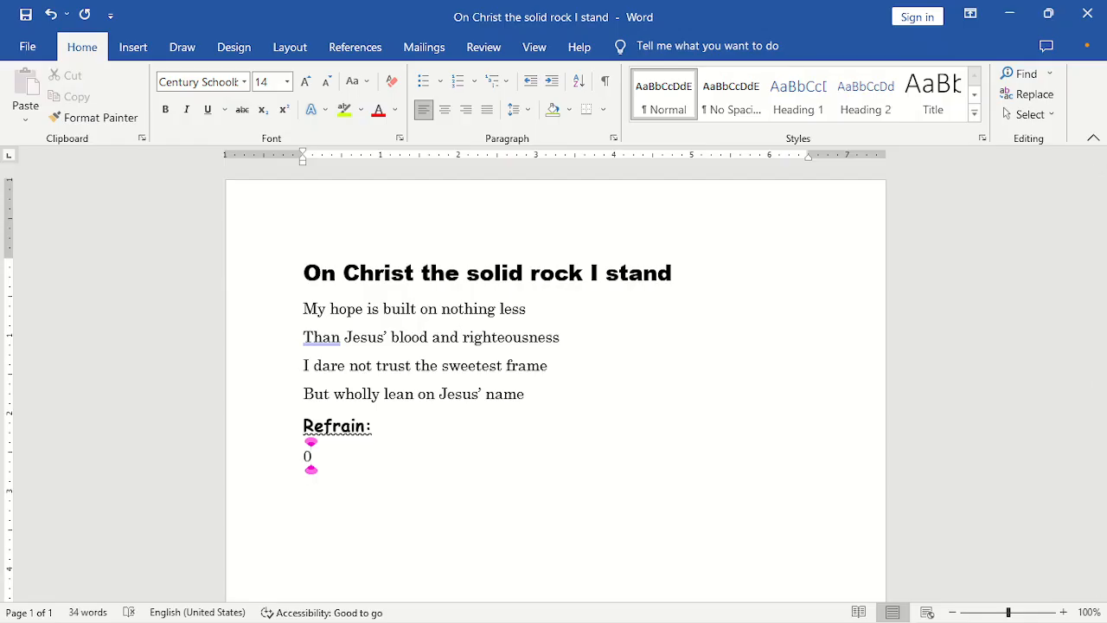
key("shift+Left")
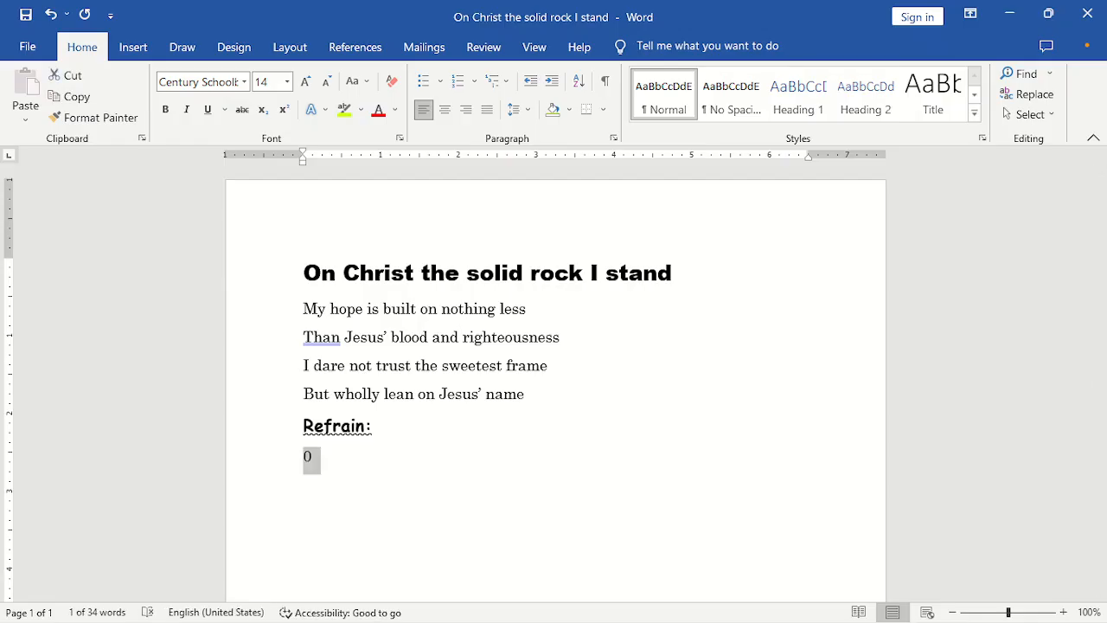
key("Left")
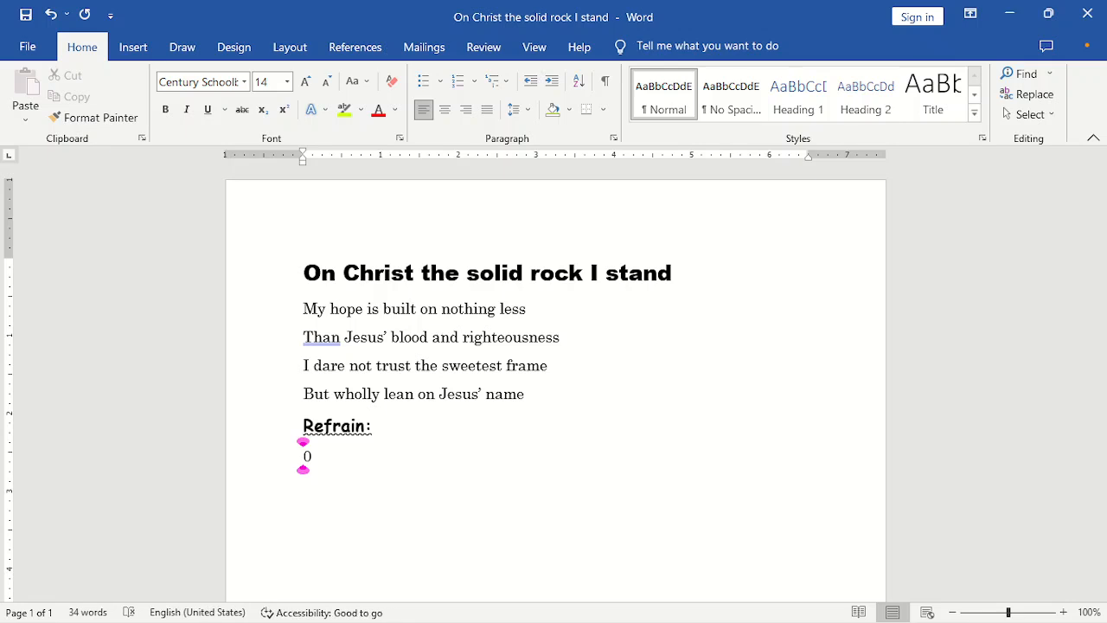
key("Right")
key("shift+Left")
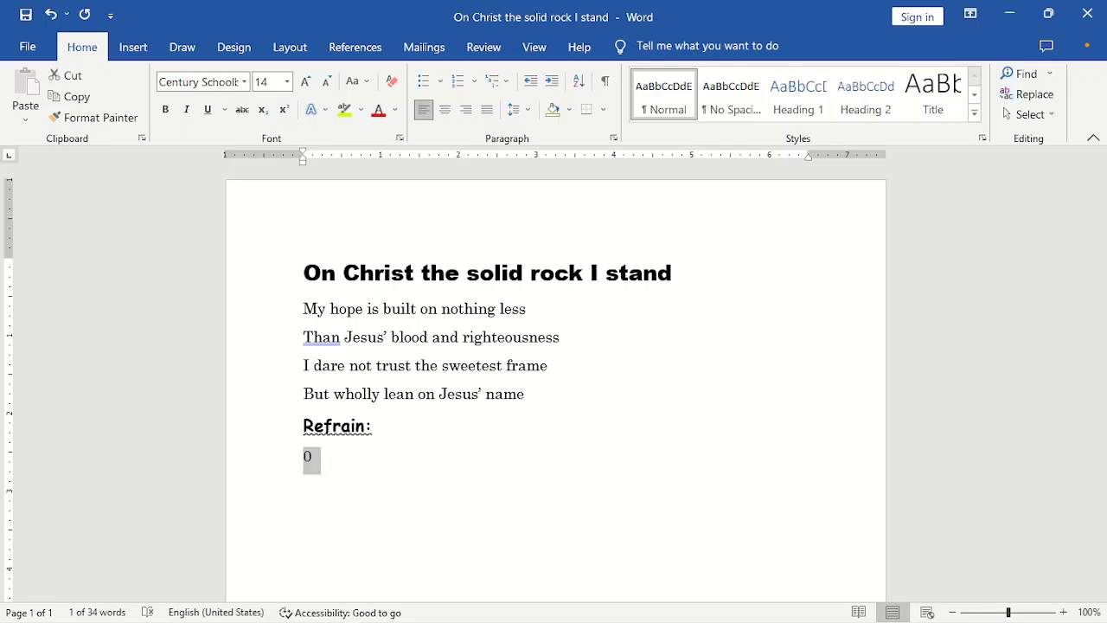
left_click(242, 113)
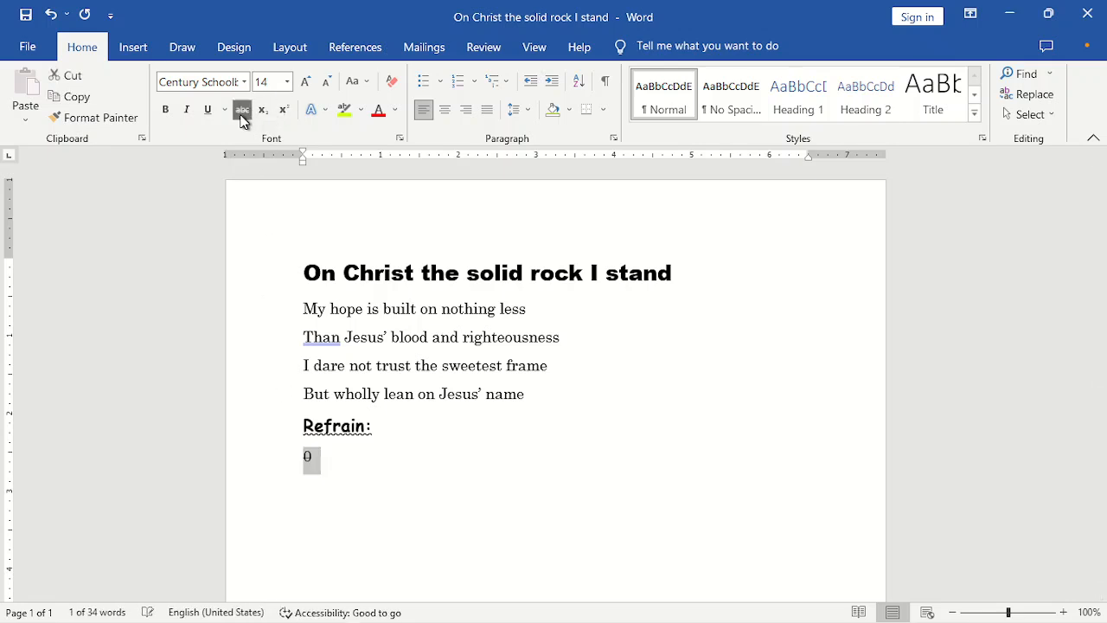
Enlarge the struck-through 0 in increments up to size 72 and deselect it.
left_click(307, 82)
left_click(306, 83)
left_click(306, 82)
left_click(306, 82)
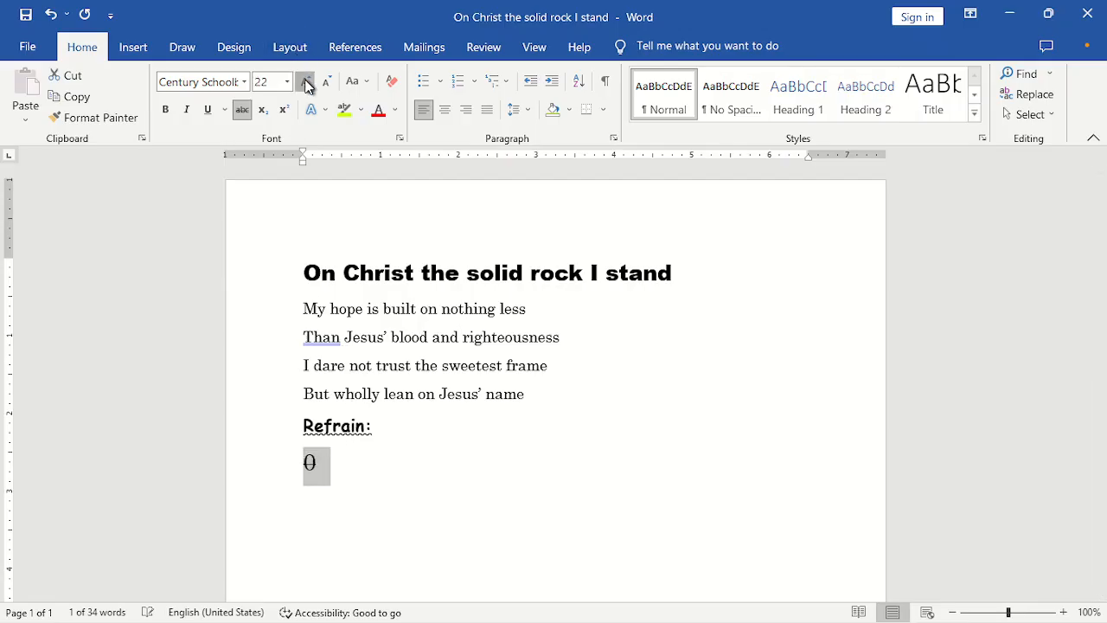
left_click(306, 82)
left_click(306, 82)
left_click(306, 82)
left_click(306, 82)
left_click(306, 82)
left_click(306, 82)
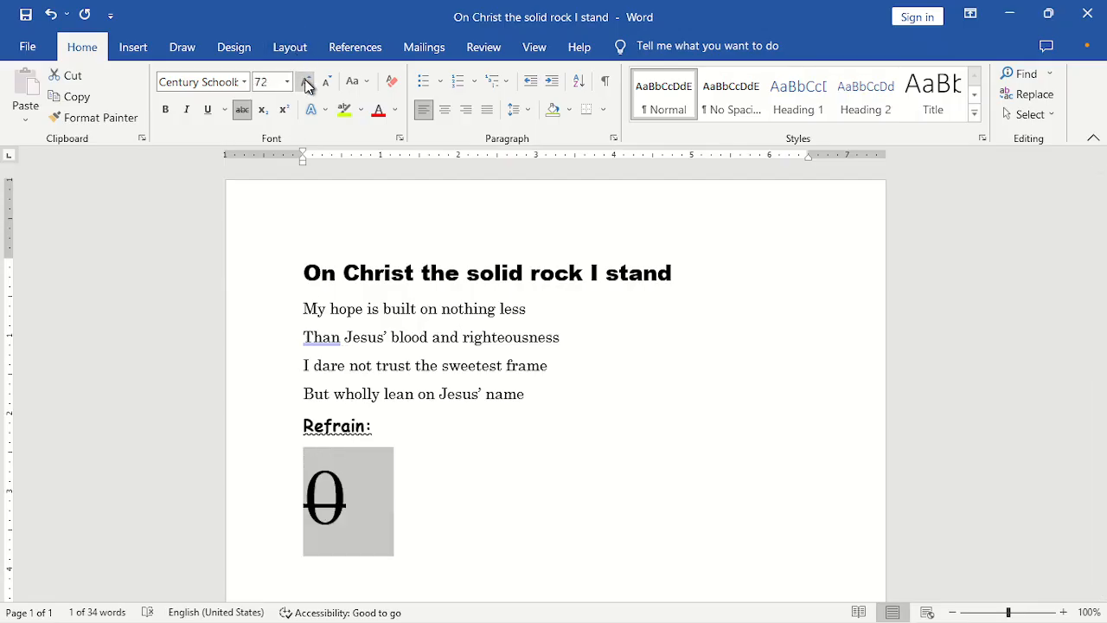
left_click(375, 499)
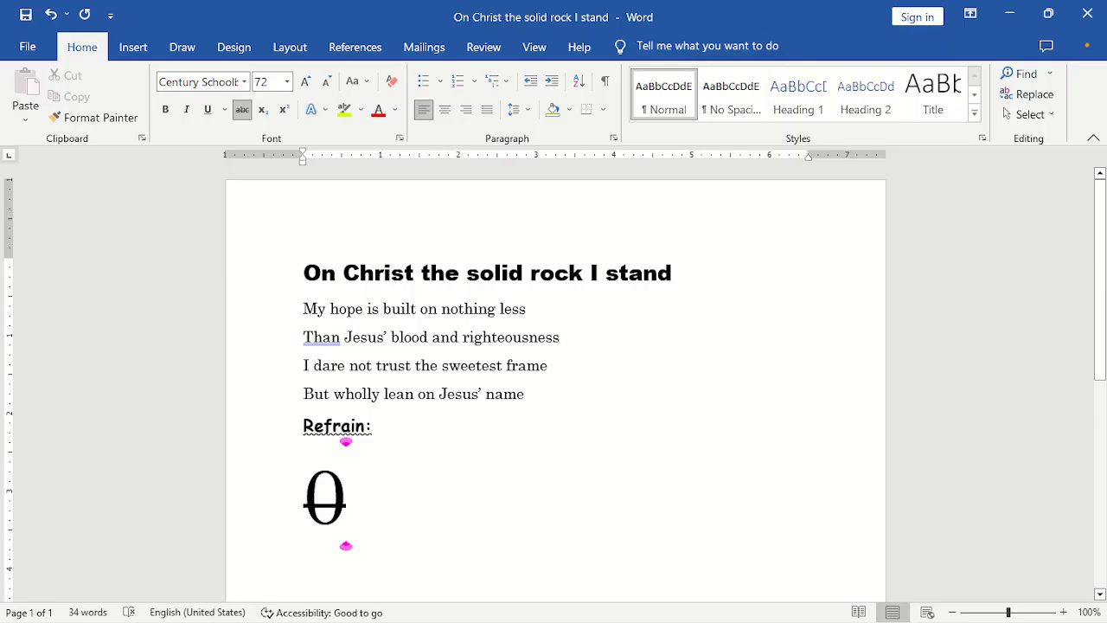
Turn off strikethrough after the 0, insert a tab space and enter the letter N.
left_click(243, 110)
key("Tab")
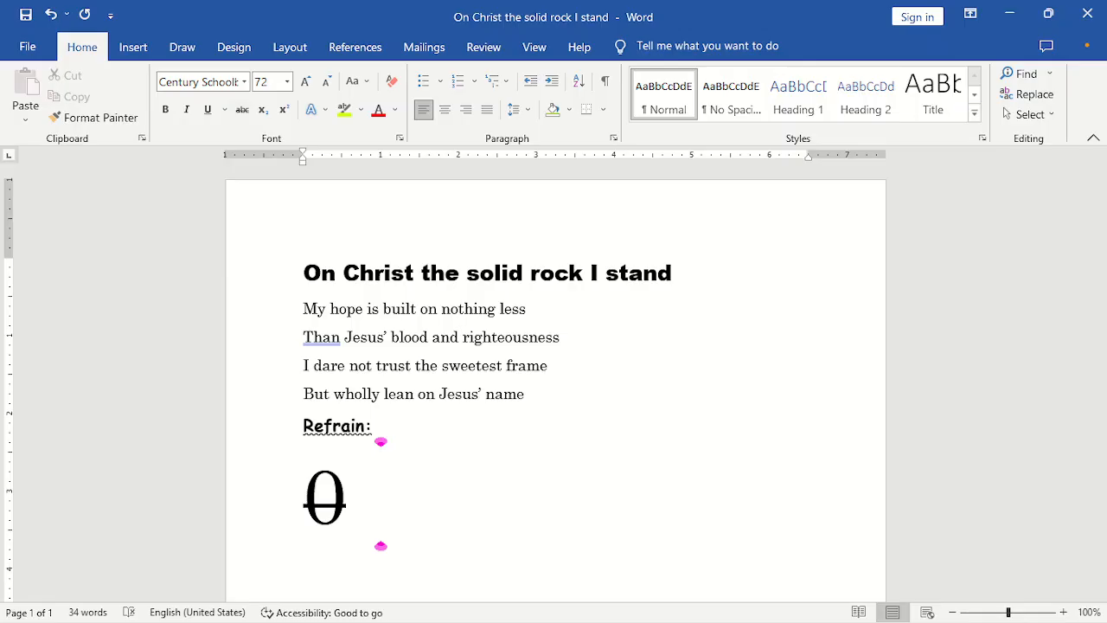
type("N")
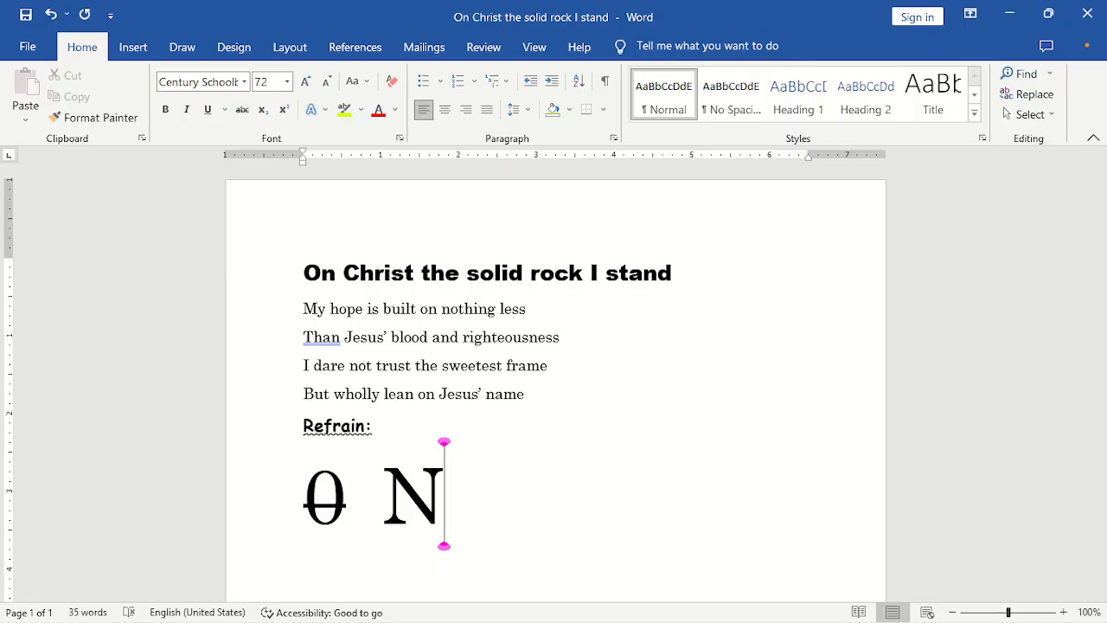
Try single strikethrough on the letter N, remove it, and apply double strikethrough instead.
key("shift+Left")
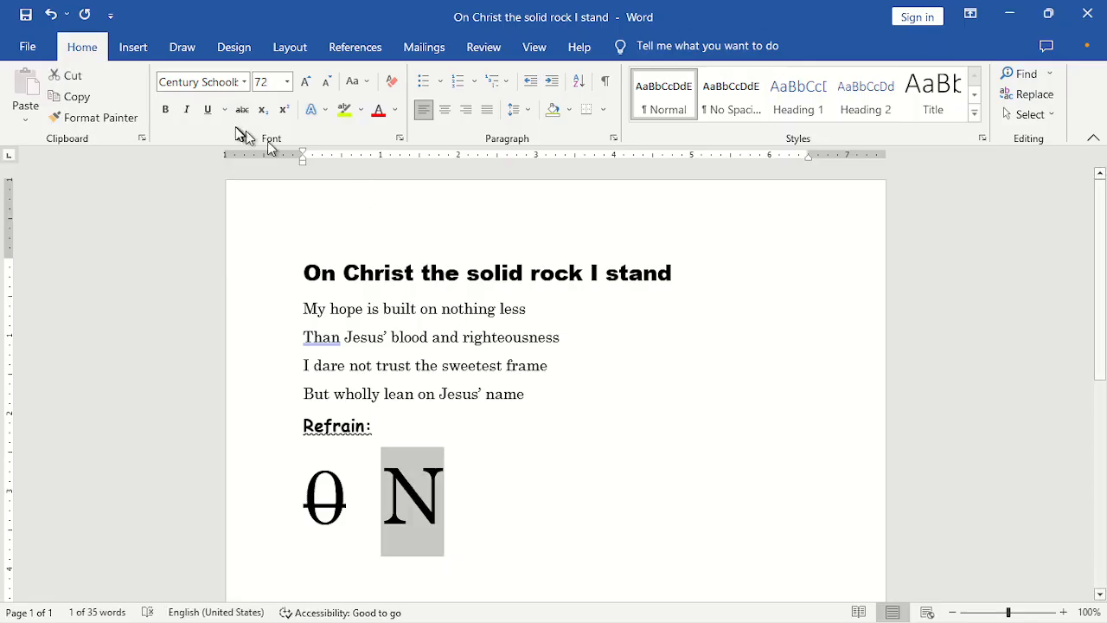
left_click(242, 118)
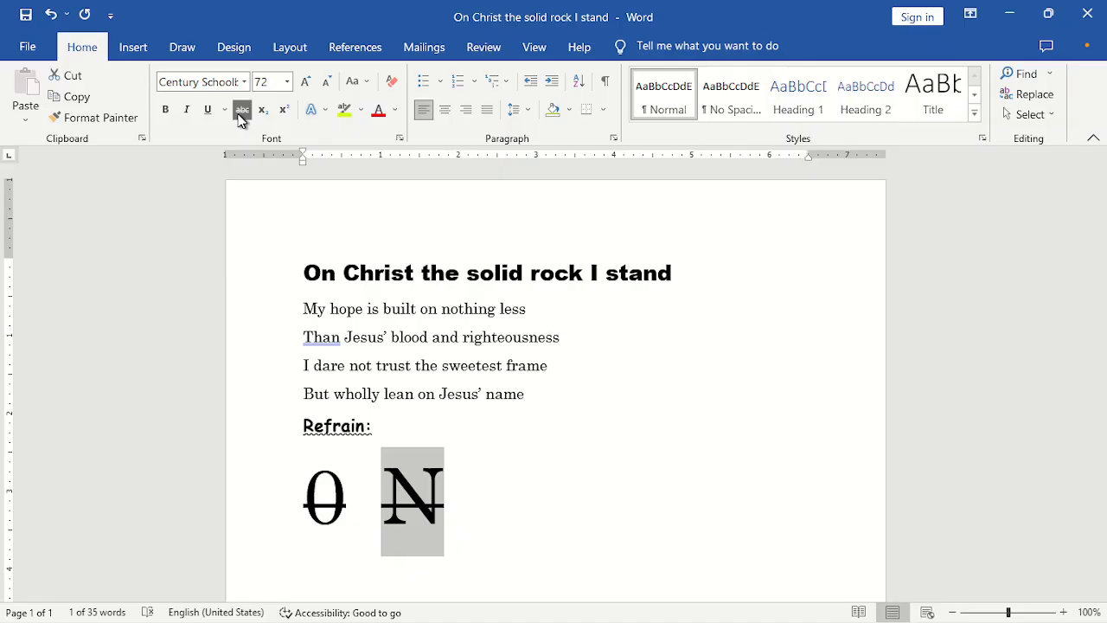
left_click(241, 113)
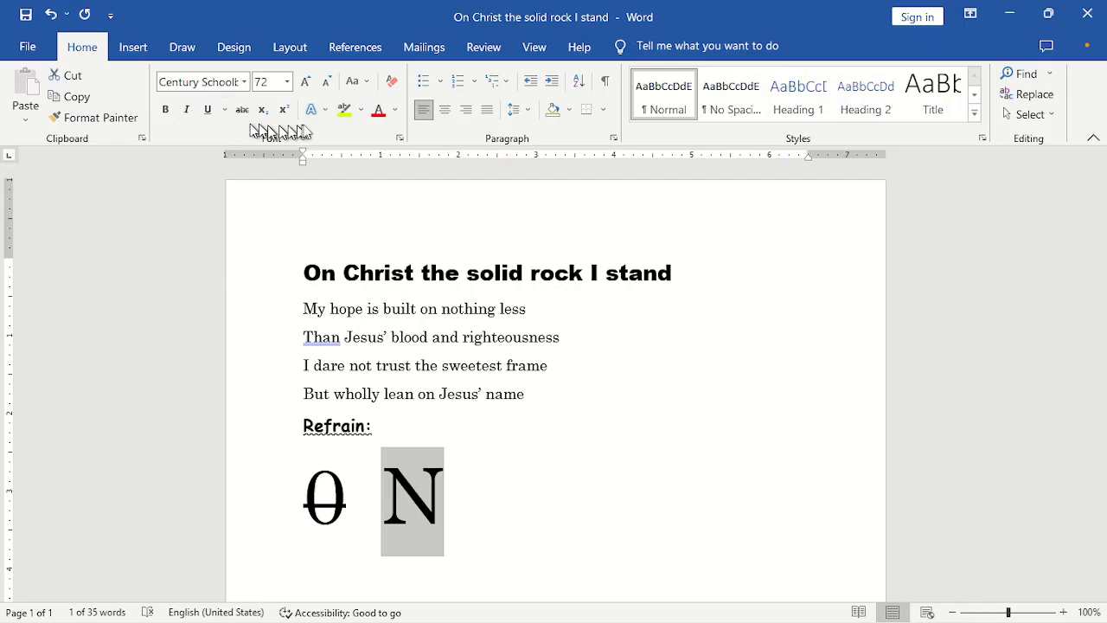
left_click(400, 140)
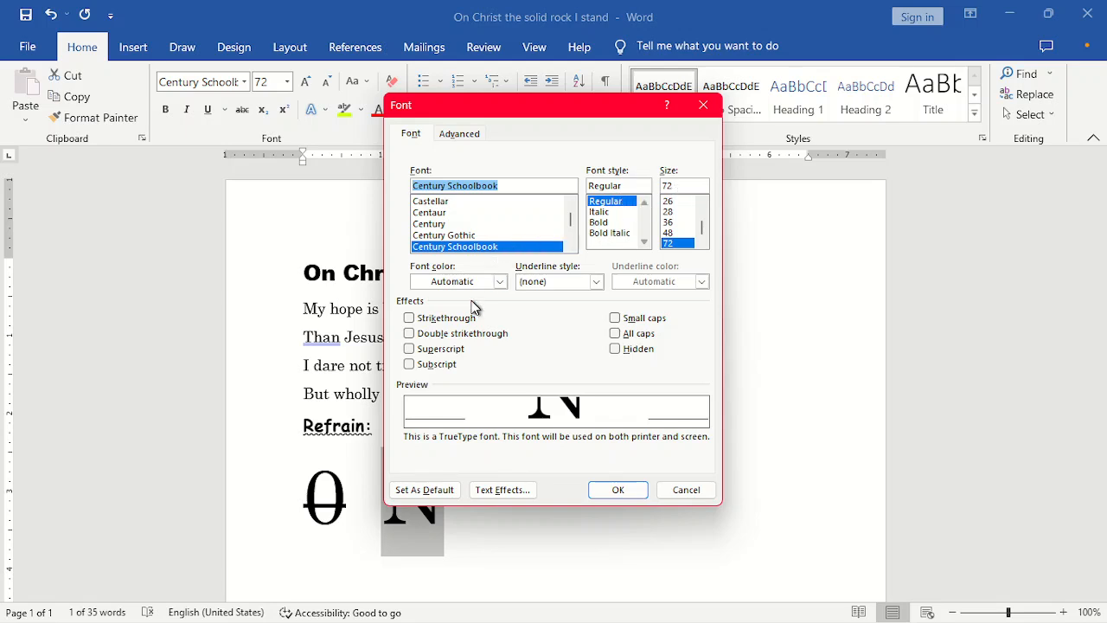
left_click(435, 334)
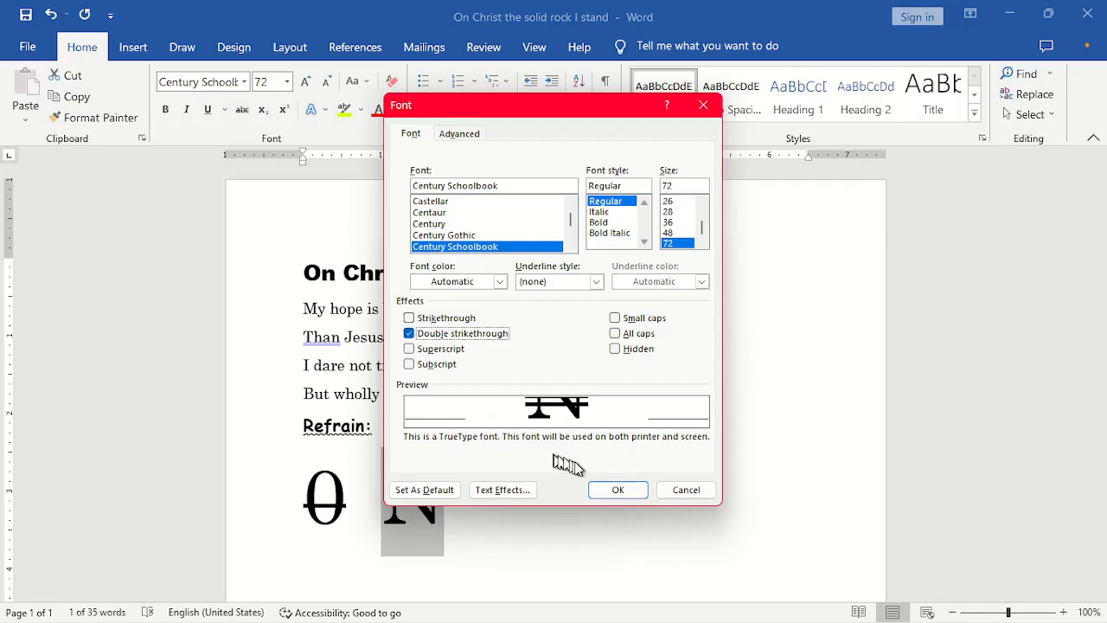
left_click(608, 491)
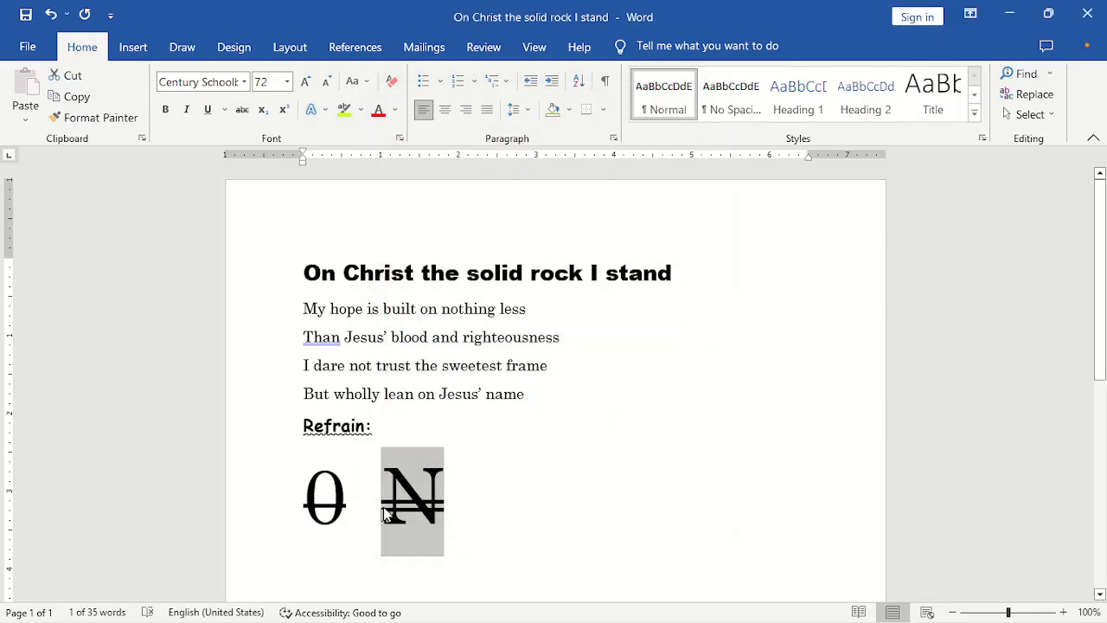
left_click(404, 512)
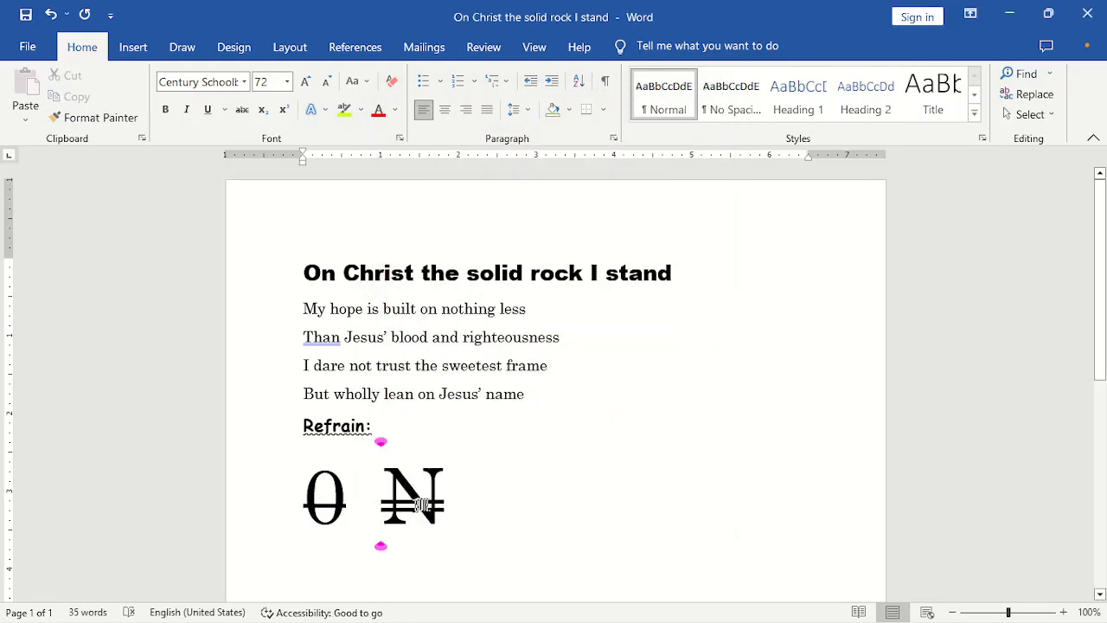
Add a space after the N and turn off double strikethrough at that point.
left_click(448, 505)
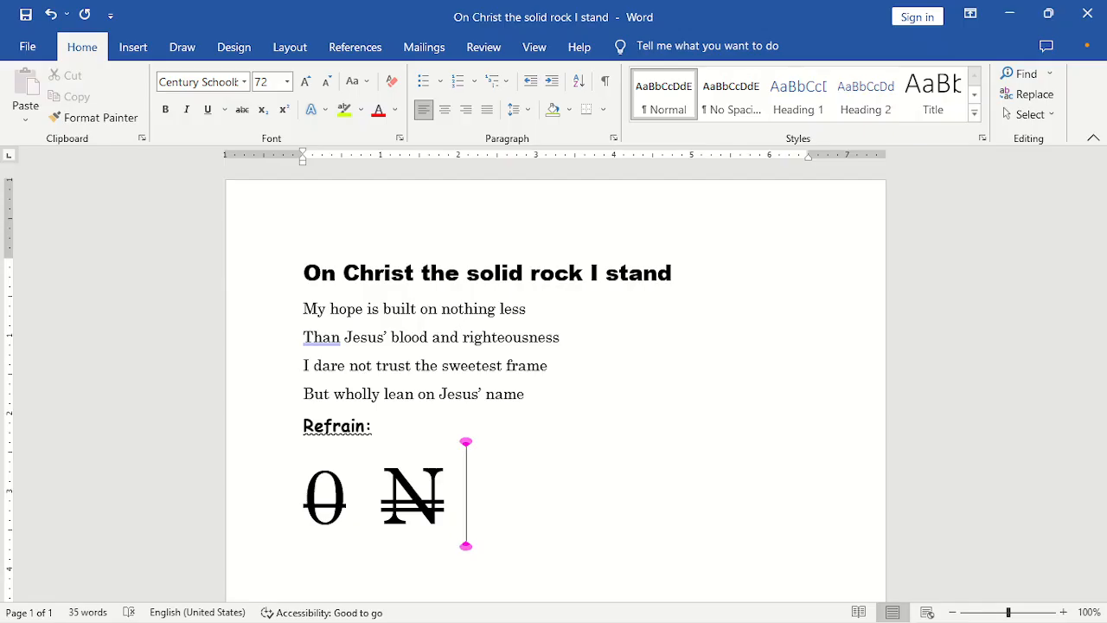
type("1")
key("BackSpace")
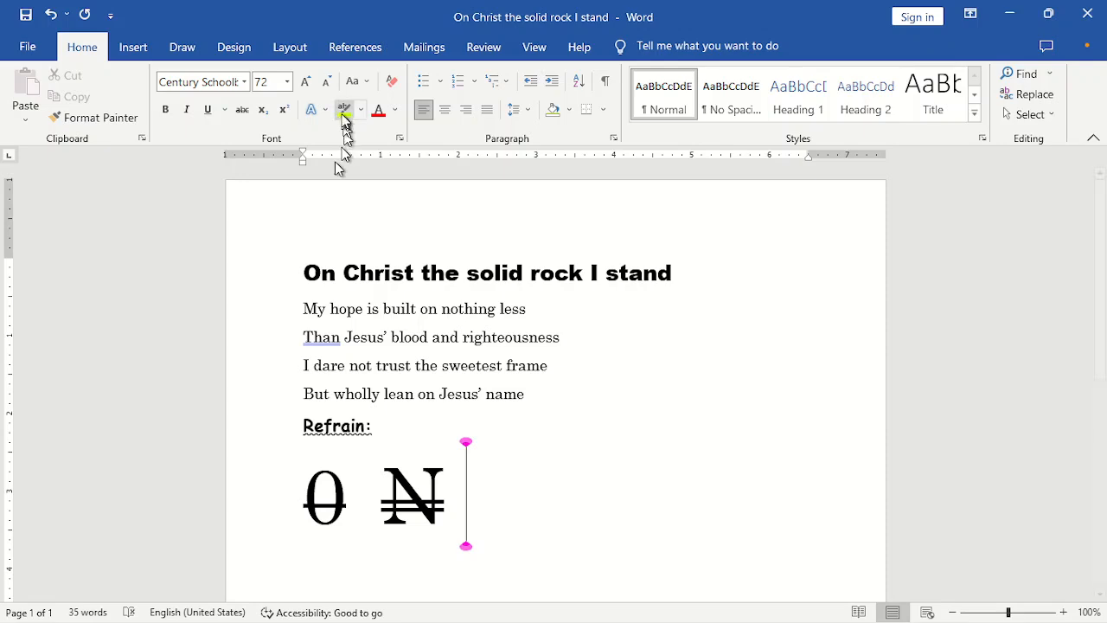
left_click(401, 139)
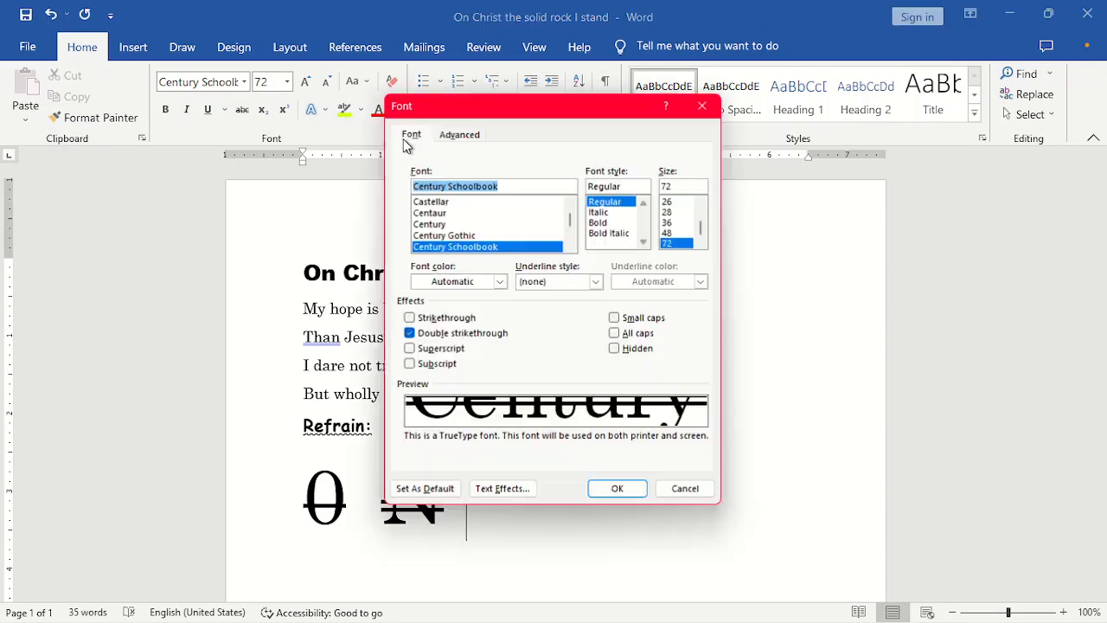
left_click(418, 335)
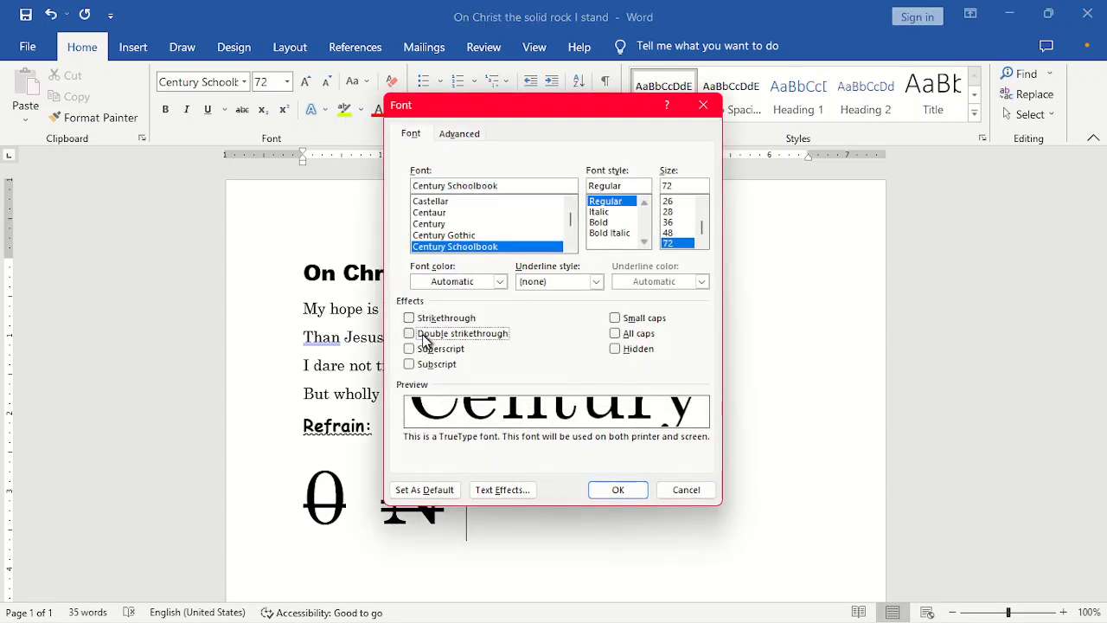
left_click(621, 491)
Enter 101TWO after the double-struck N.
type("1")
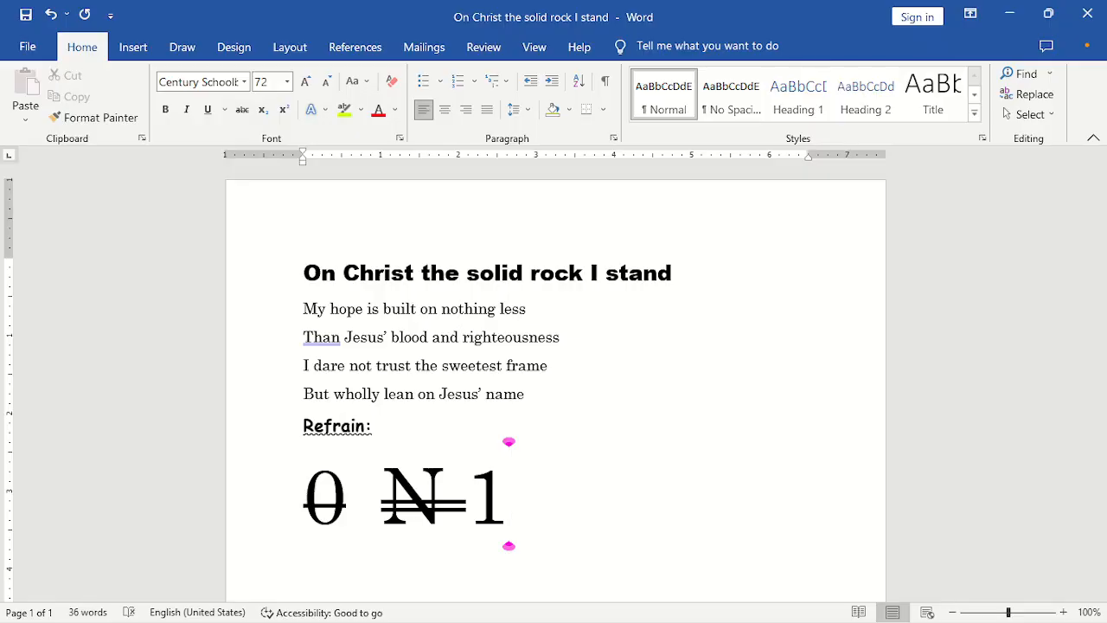
type("-")
key("BackSpace")
type("01")
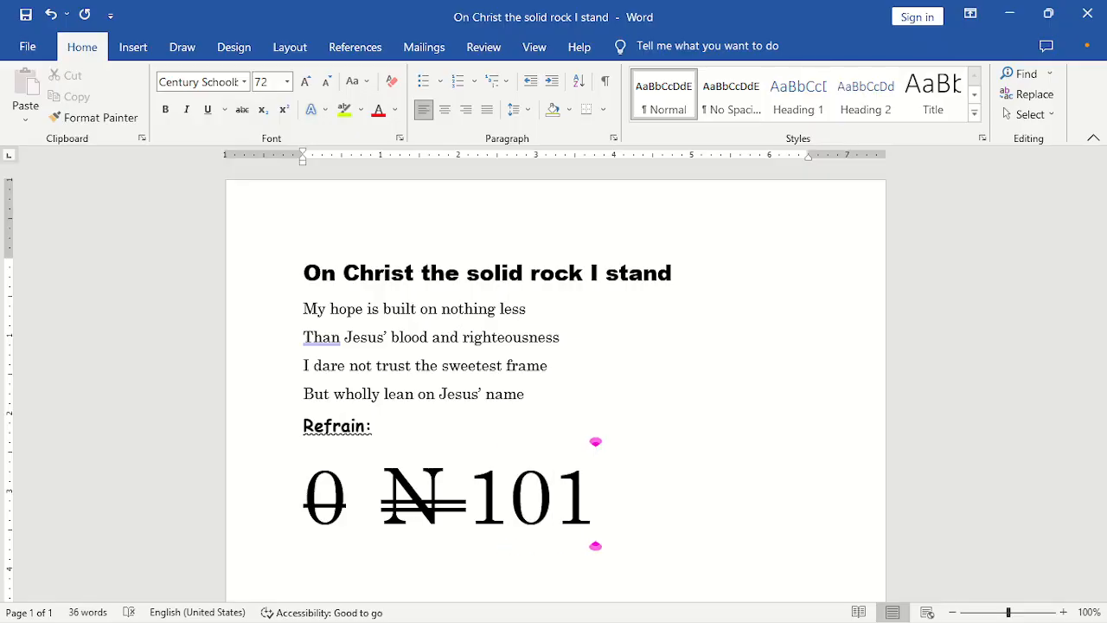
type("TWO")
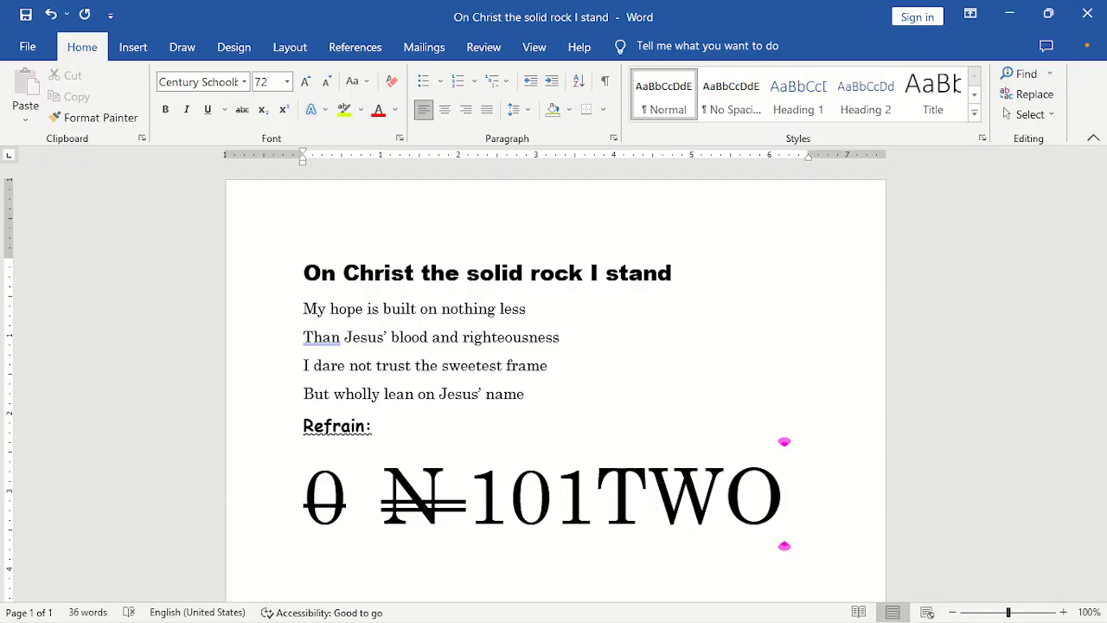
Make TWO a subscript of 101 and turn off subscript at the end of the line.
left_click(608, 493)
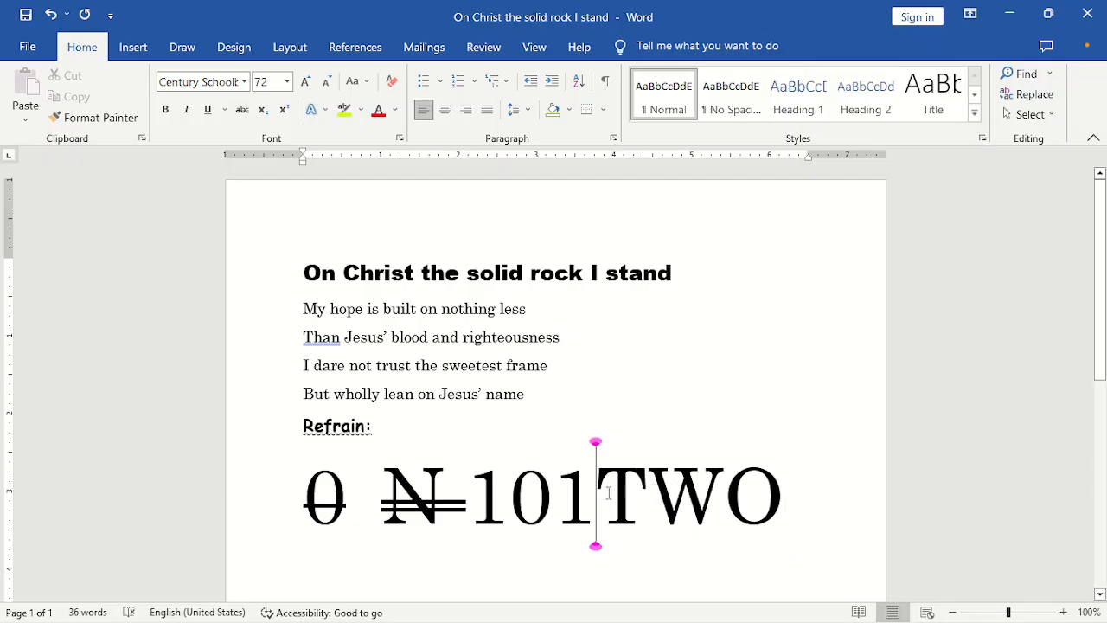
left_click_drag(608, 493, 765, 512)
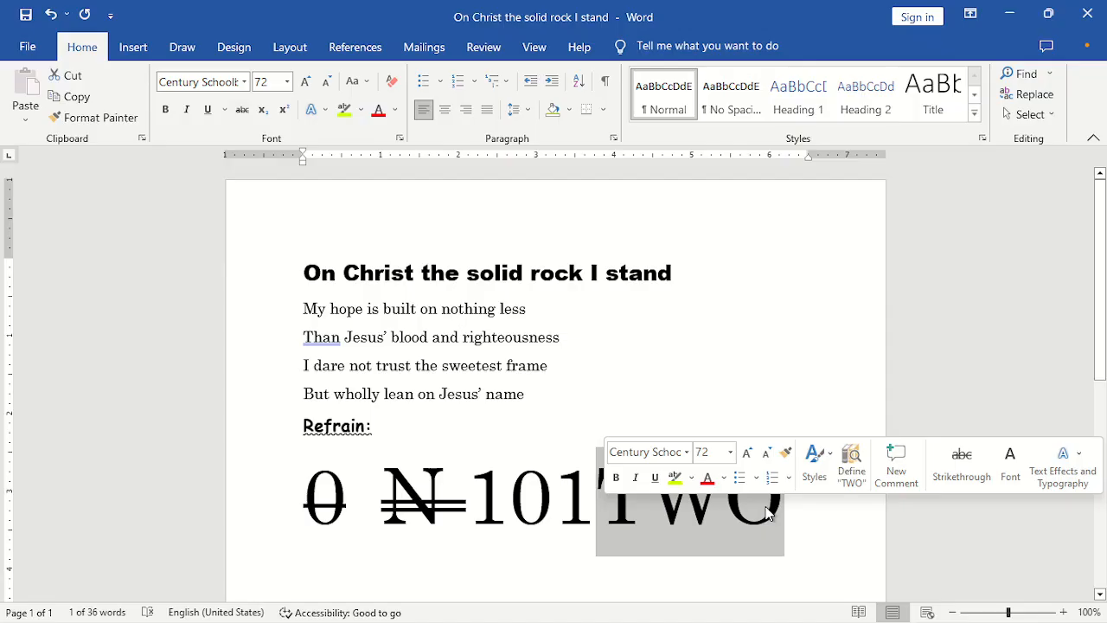
left_click(263, 112)
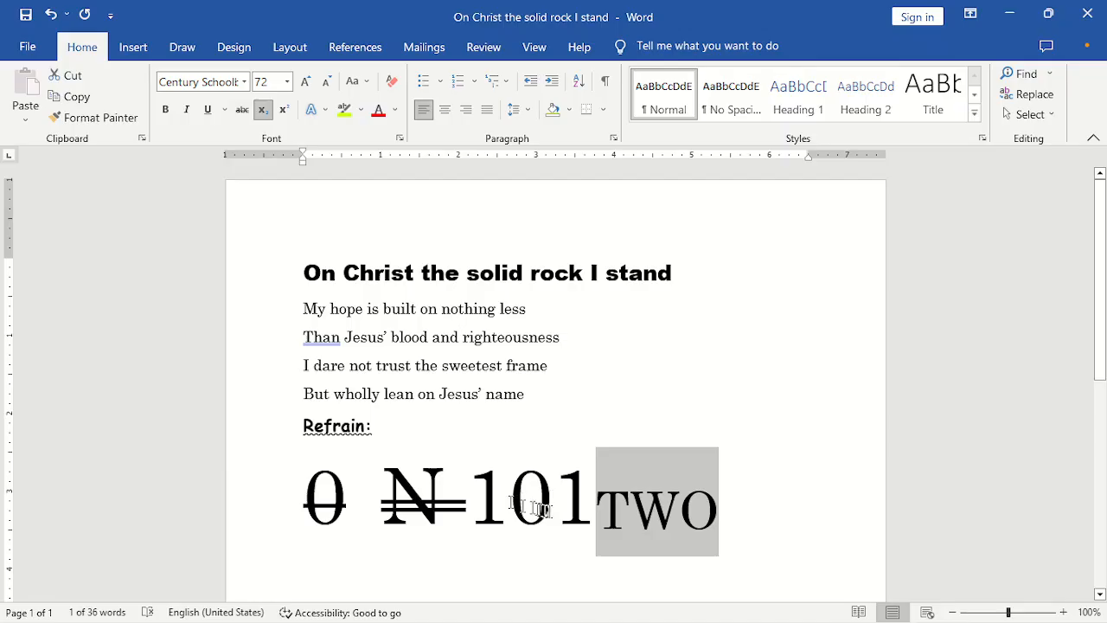
left_click(625, 538)
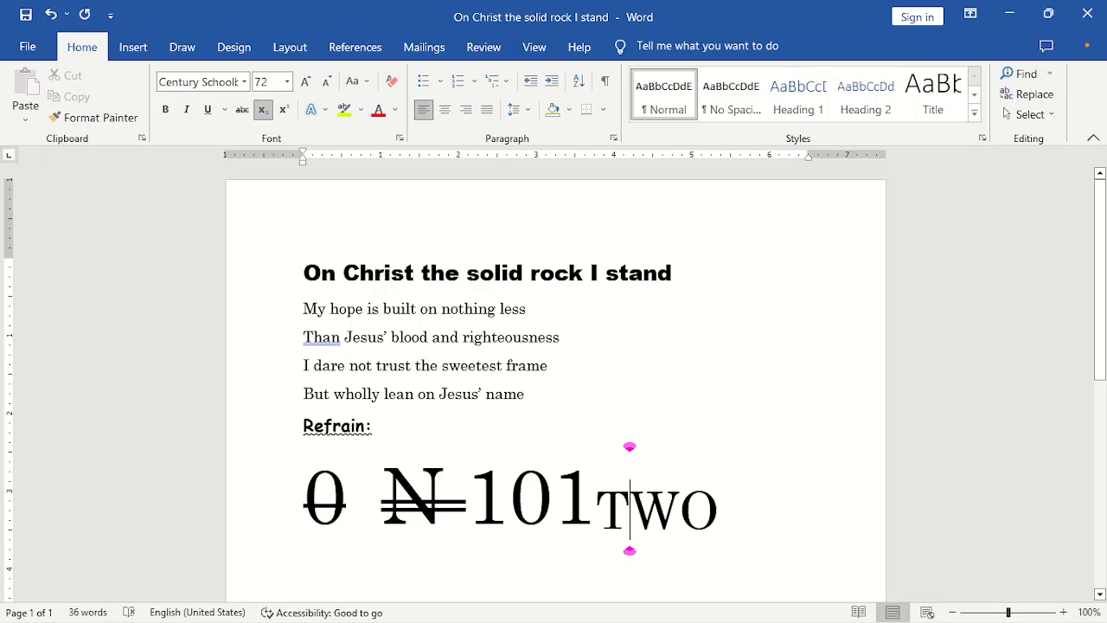
left_click(725, 511)
left_click(263, 110)
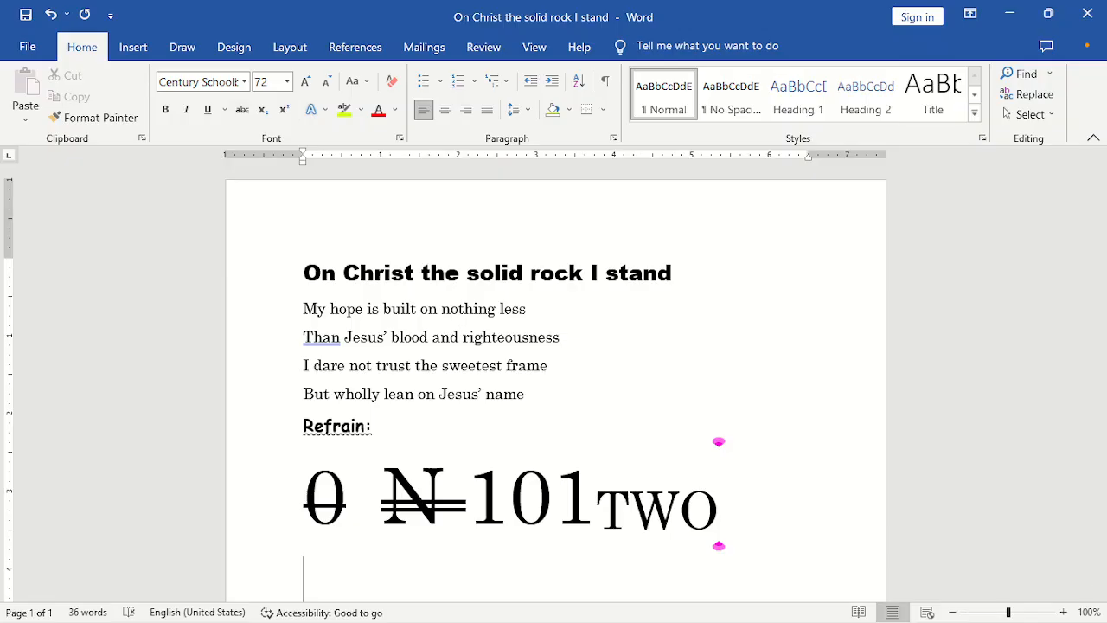
Start a new line below, remove its automatic number and enter 32.
key("Return")
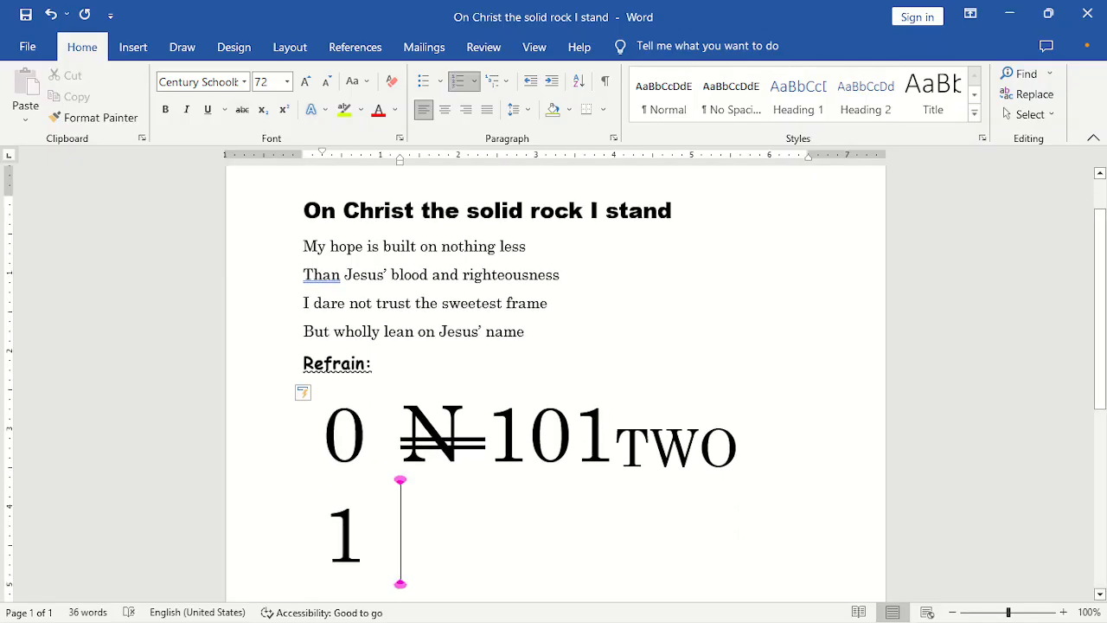
type("3")
key("BackSpace")
key("BackSpace")
type("3")
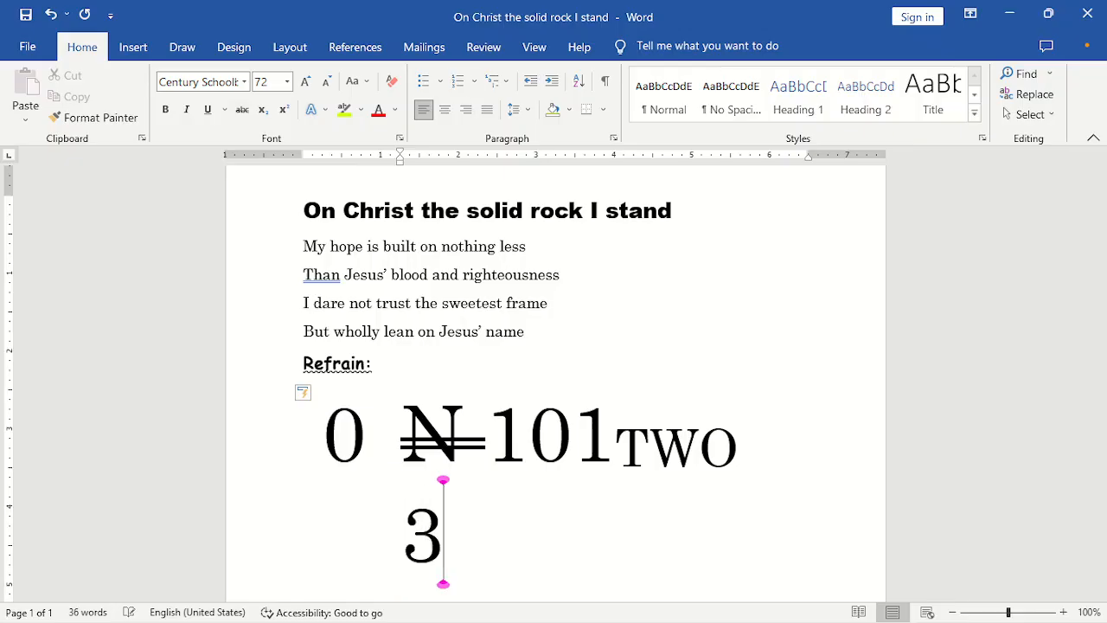
type("2")
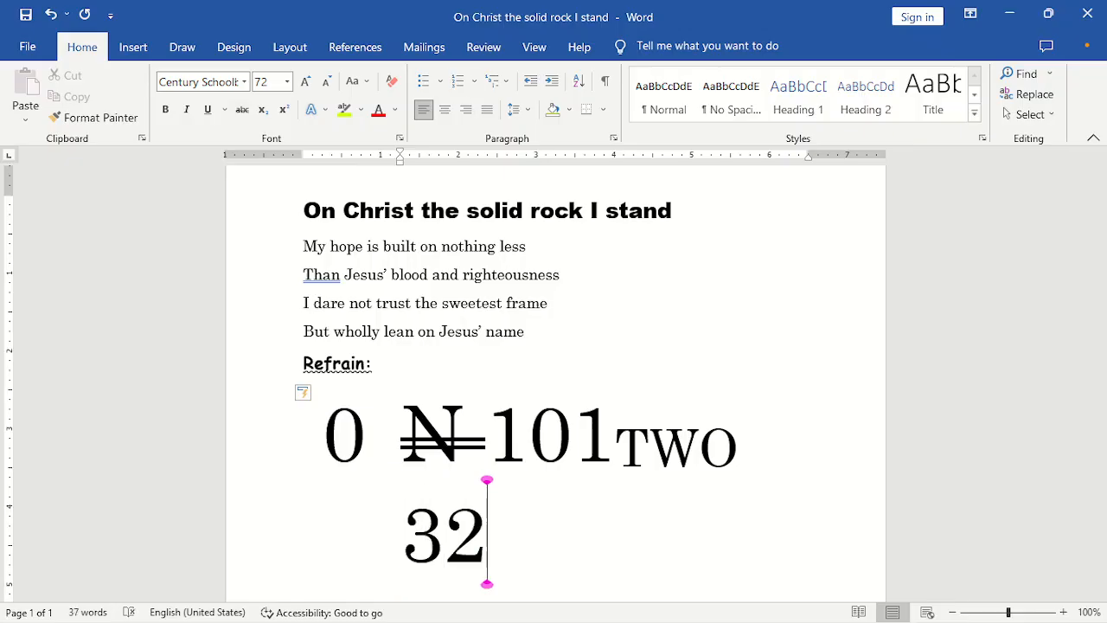
Make the 2 in 32 a superscript and turn off superscript after it.
key("shift+Left")
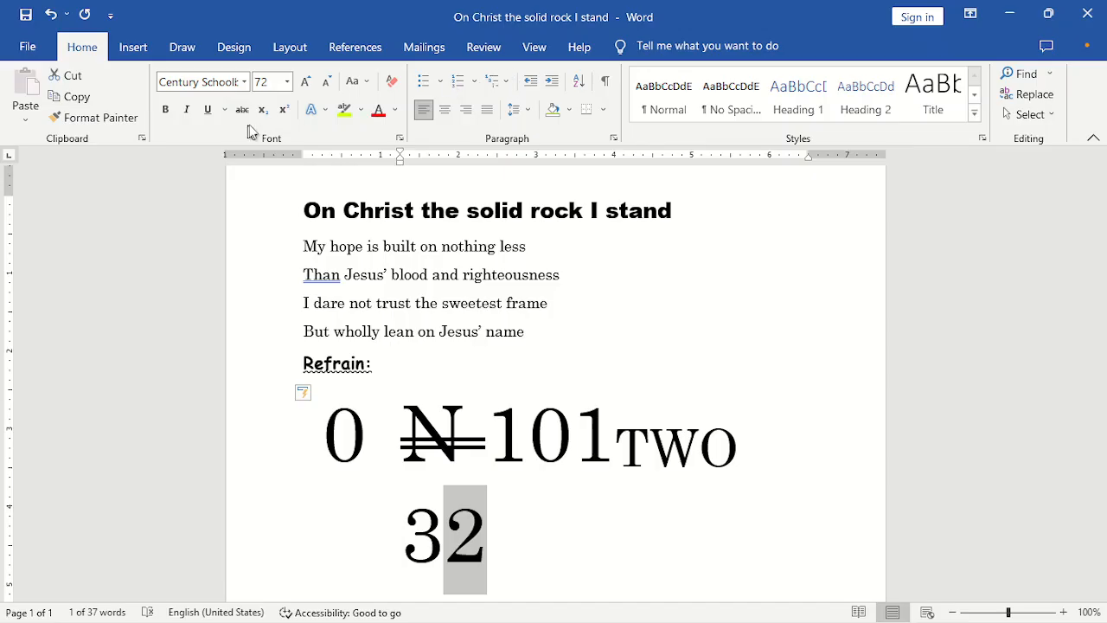
left_click(285, 118)
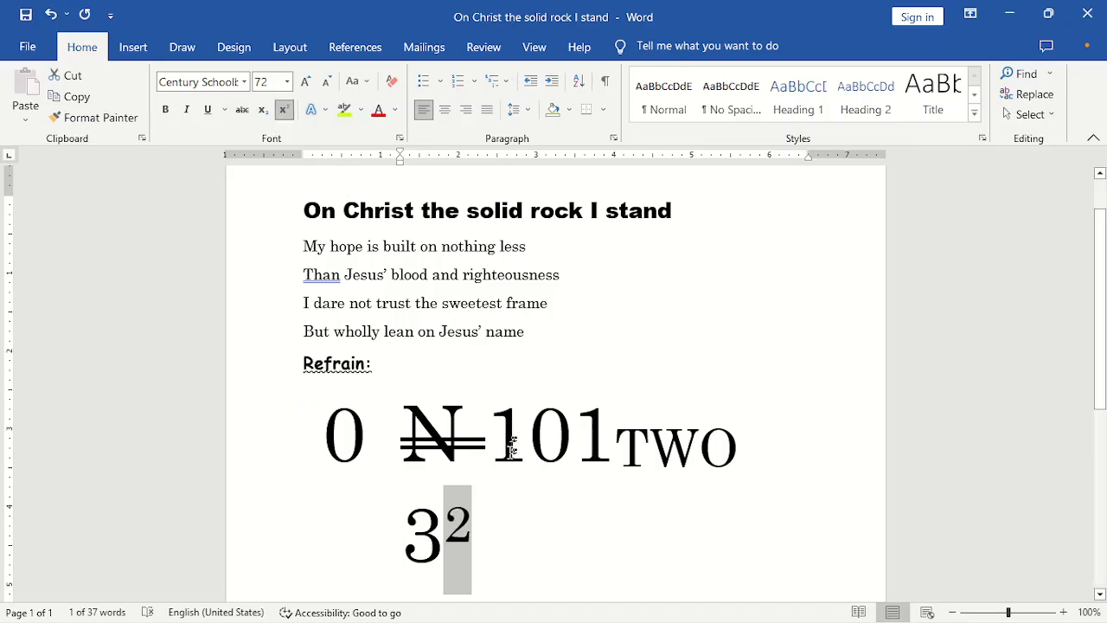
left_click(494, 506)
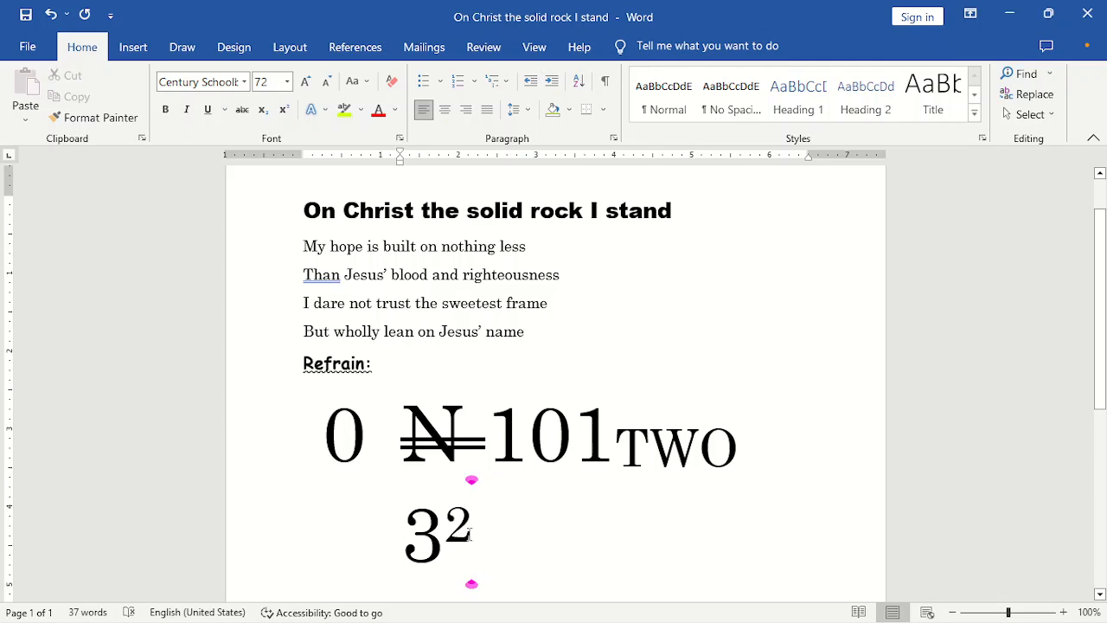
left_click_drag(446, 528, 474, 530)
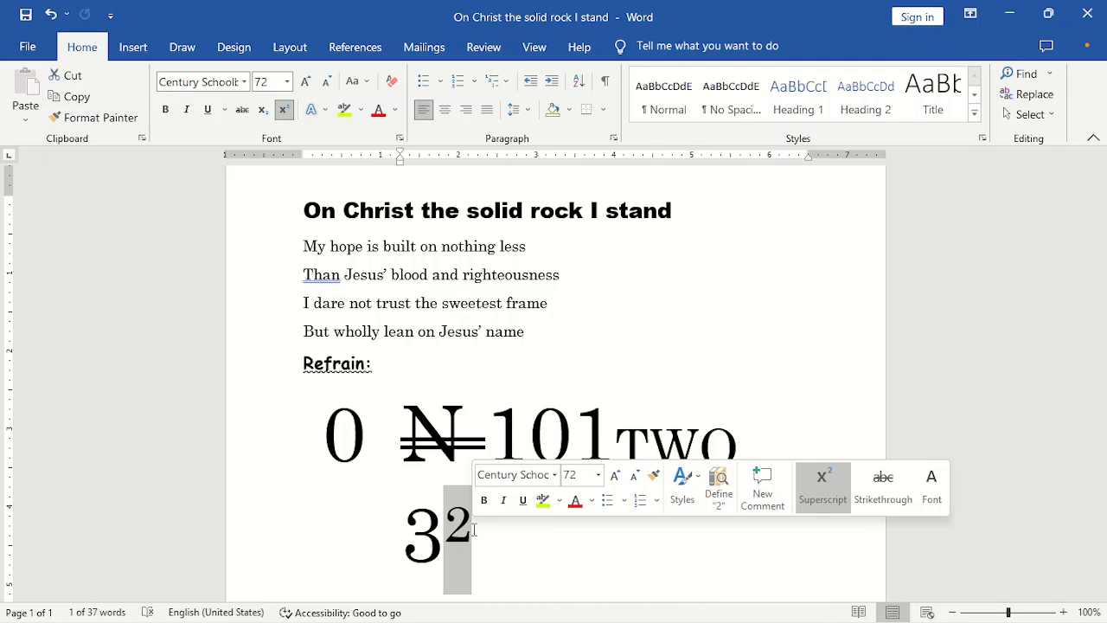
left_click(474, 529)
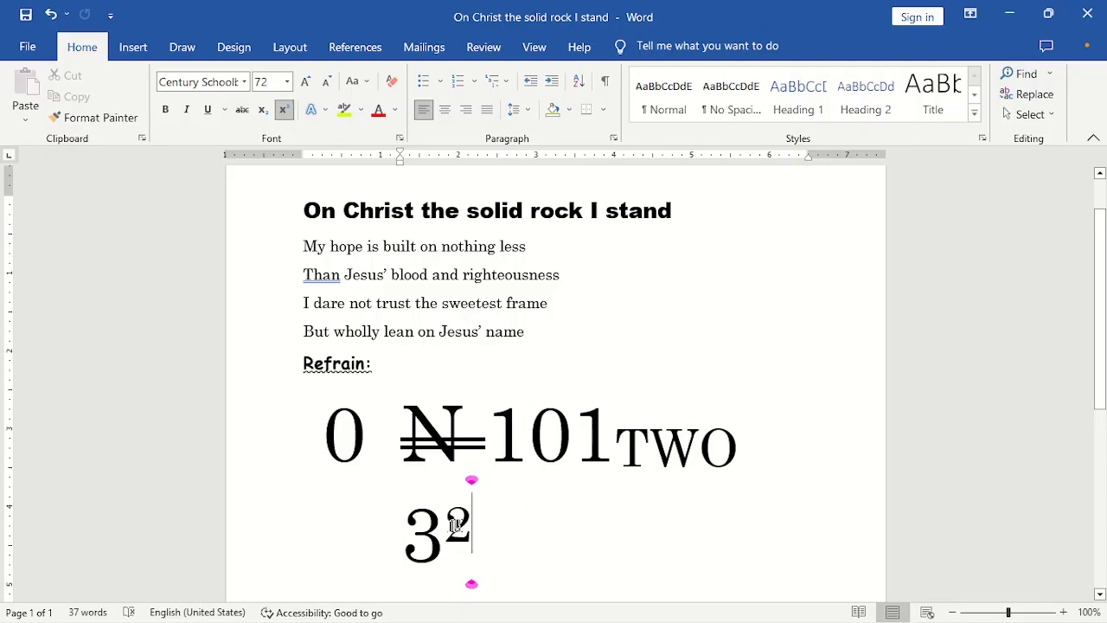
left_click(286, 105)
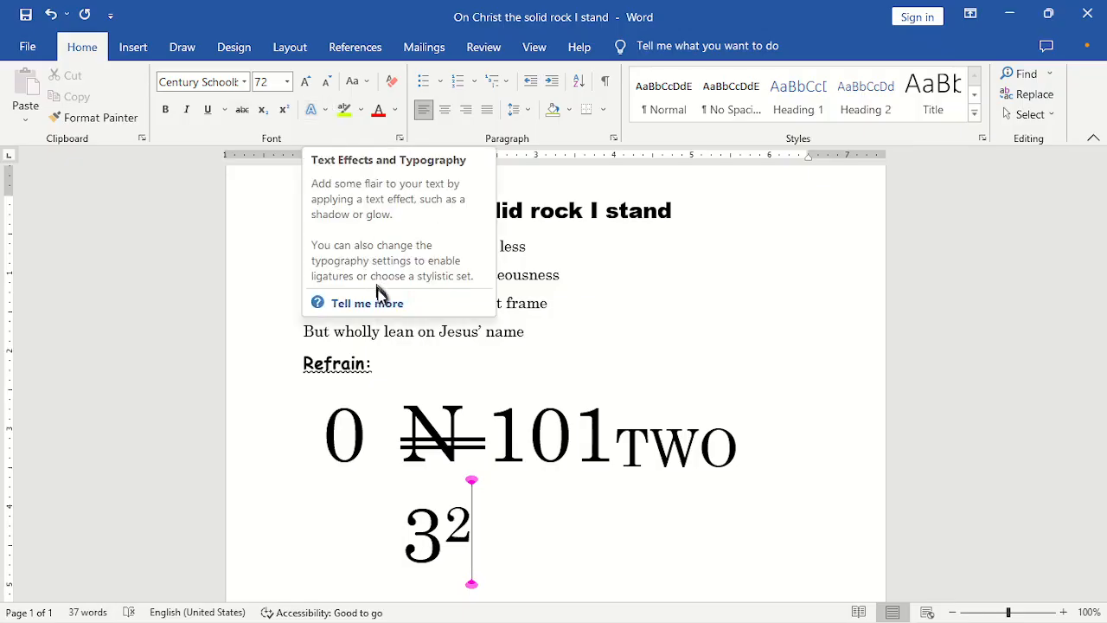
Apply the text effect "Gradient Fill: Blue, Accent color 5; Reflection" to the title "On Christ the solid rock I stand" and deselect it.
left_click_drag(338, 438, 357, 439)
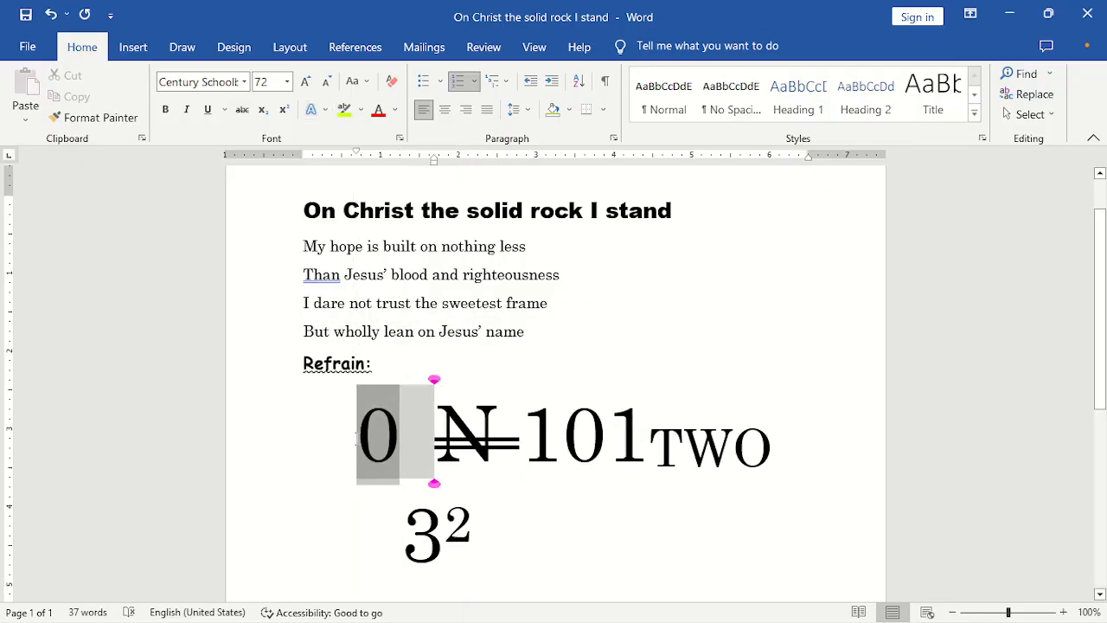
left_click_drag(307, 210, 688, 216)
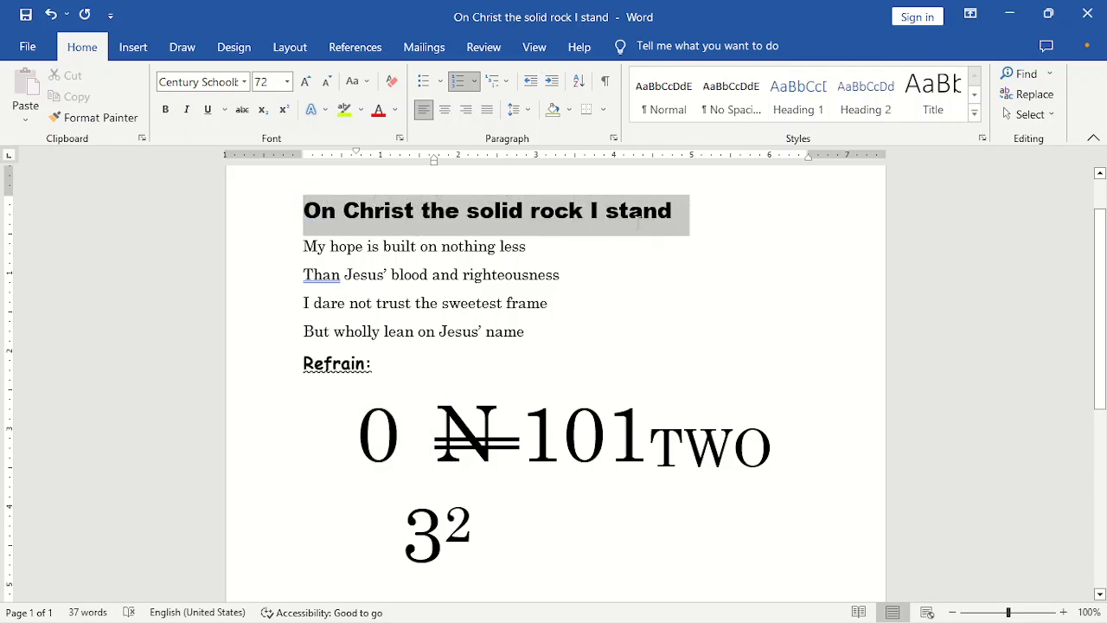
left_click(320, 111)
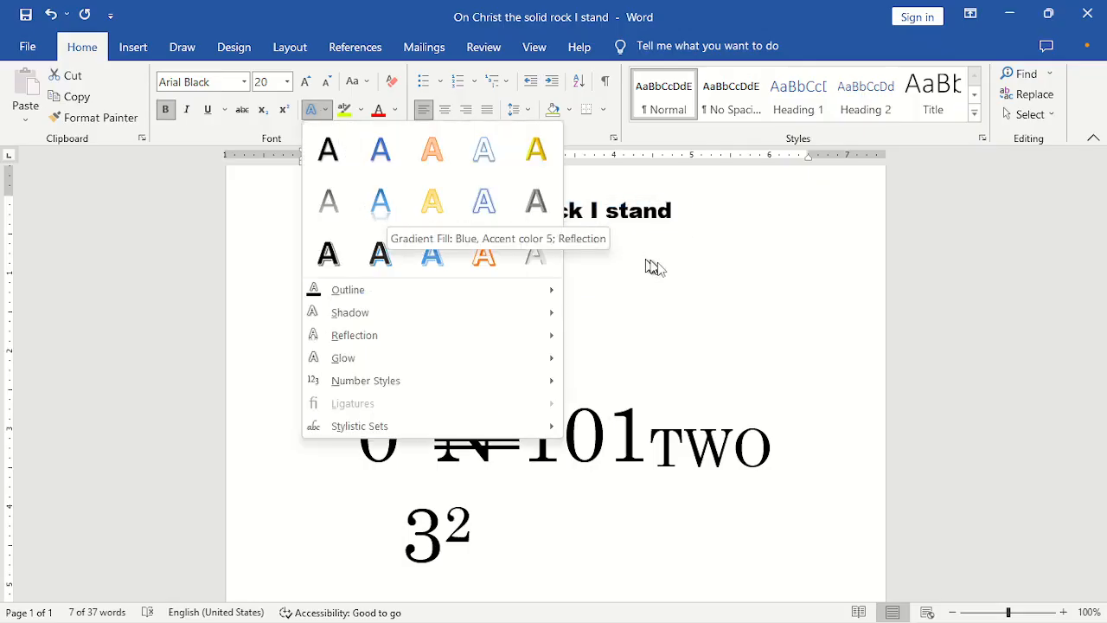
left_click(630, 322)
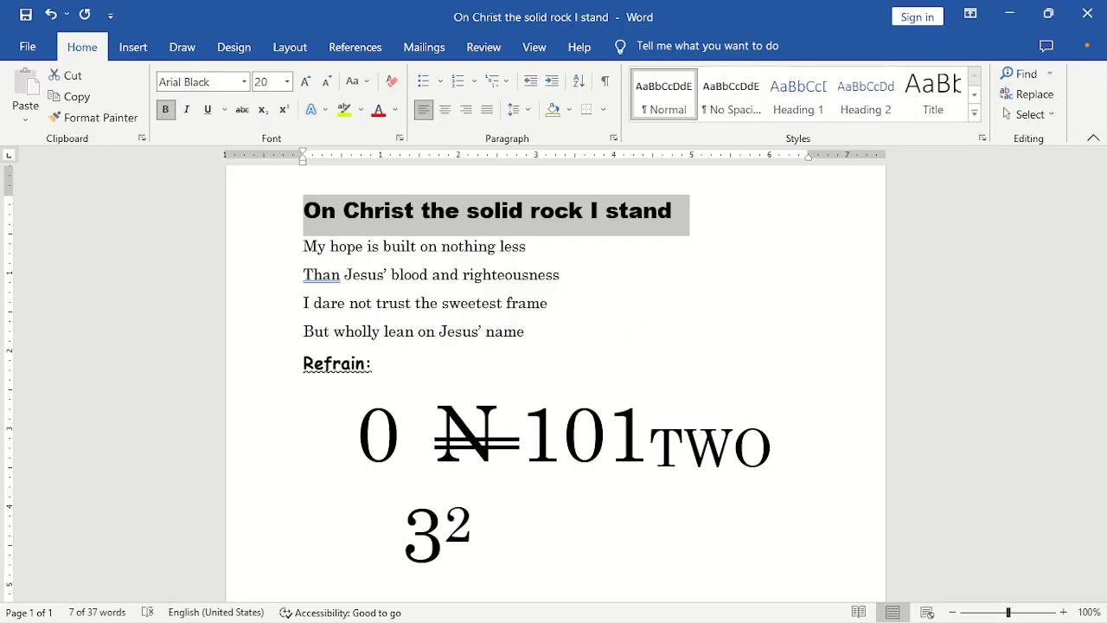
left_click(325, 118)
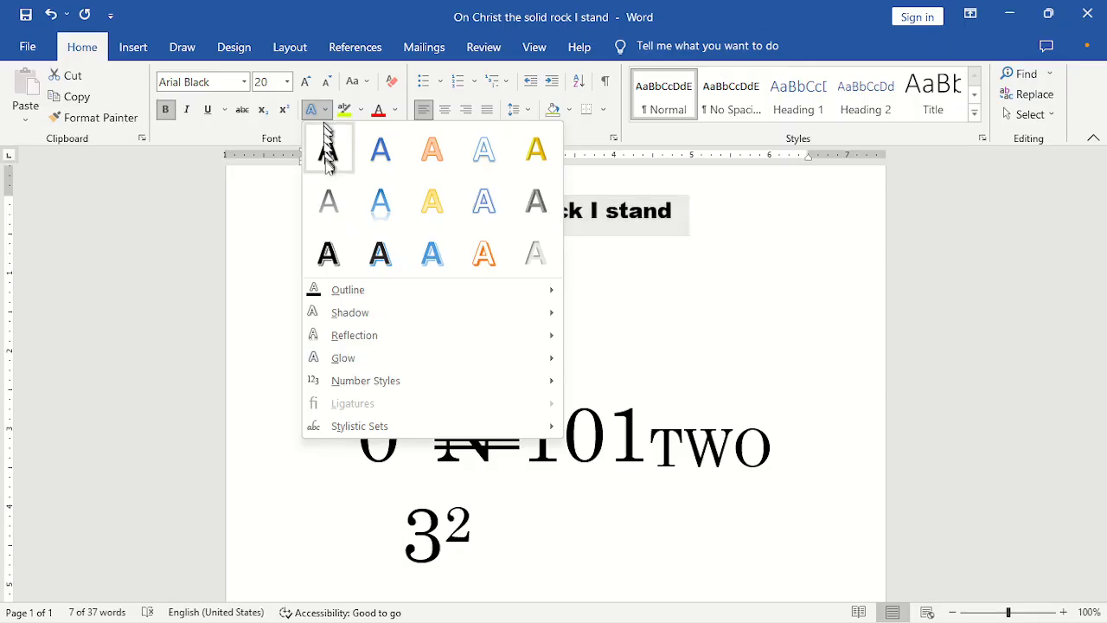
left_click(387, 205)
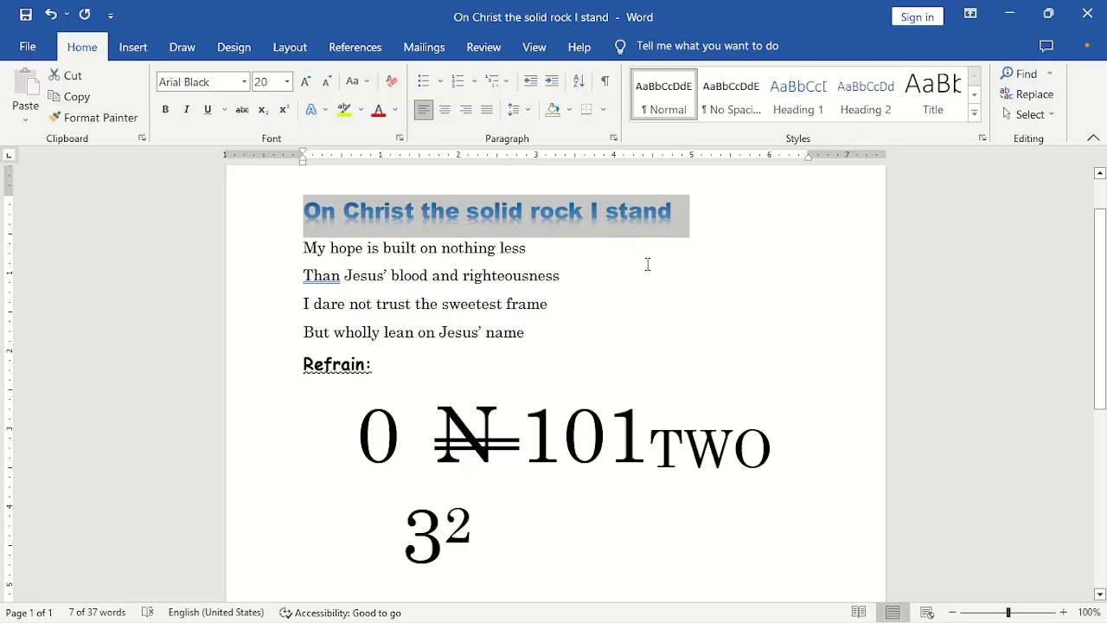
left_click(606, 246)
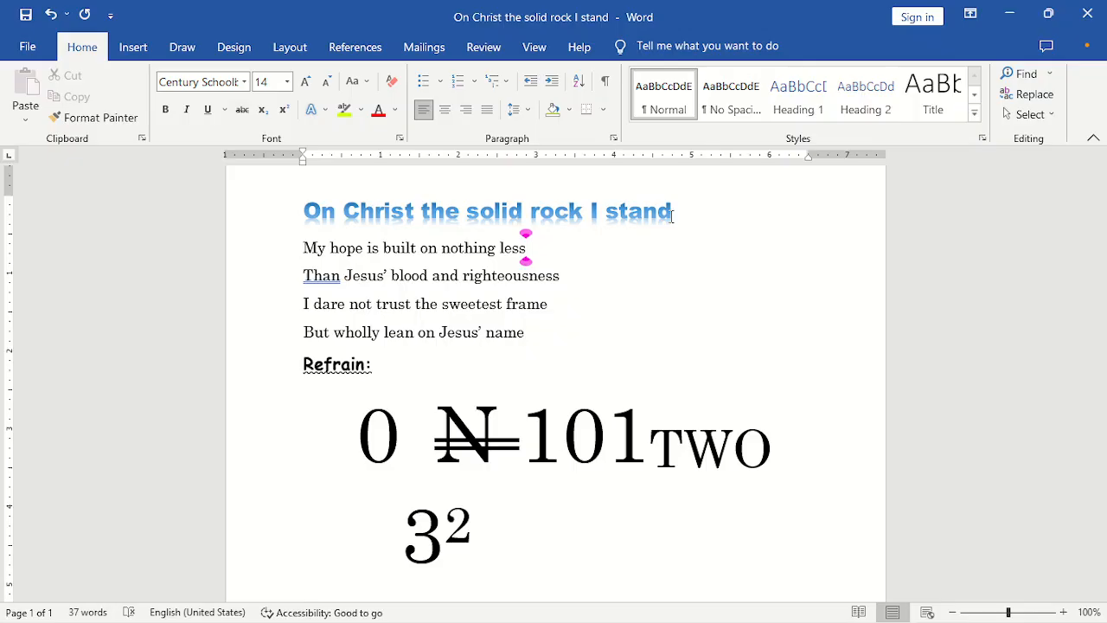
Change the title's text effect to the blue shadowed preset with a white outline and deselect it.
left_click(540, 211)
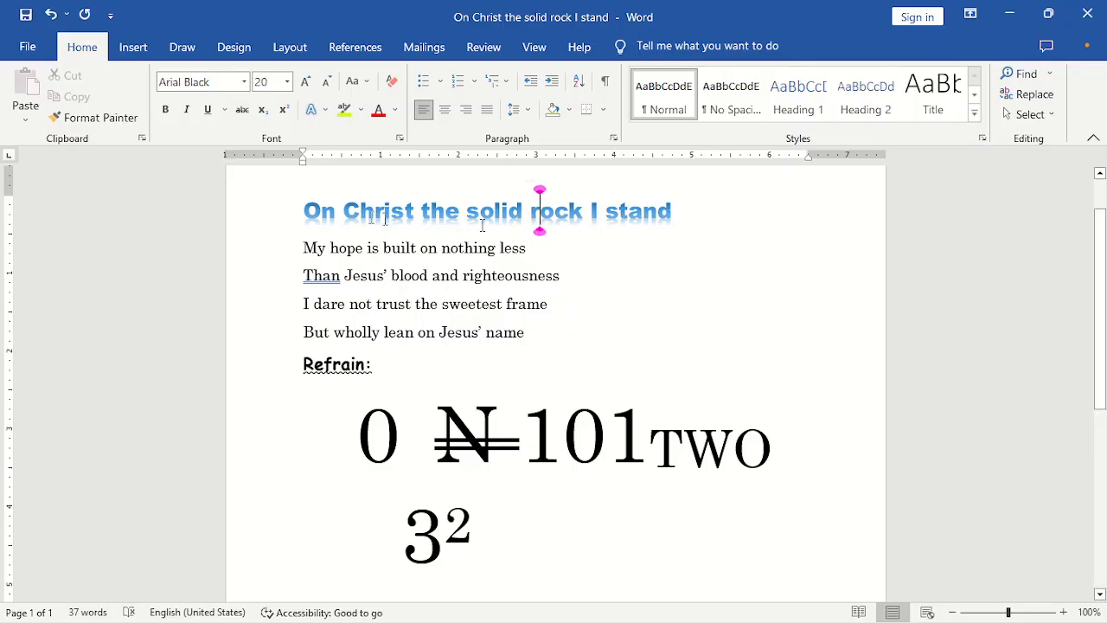
left_click_drag(304, 214, 718, 188)
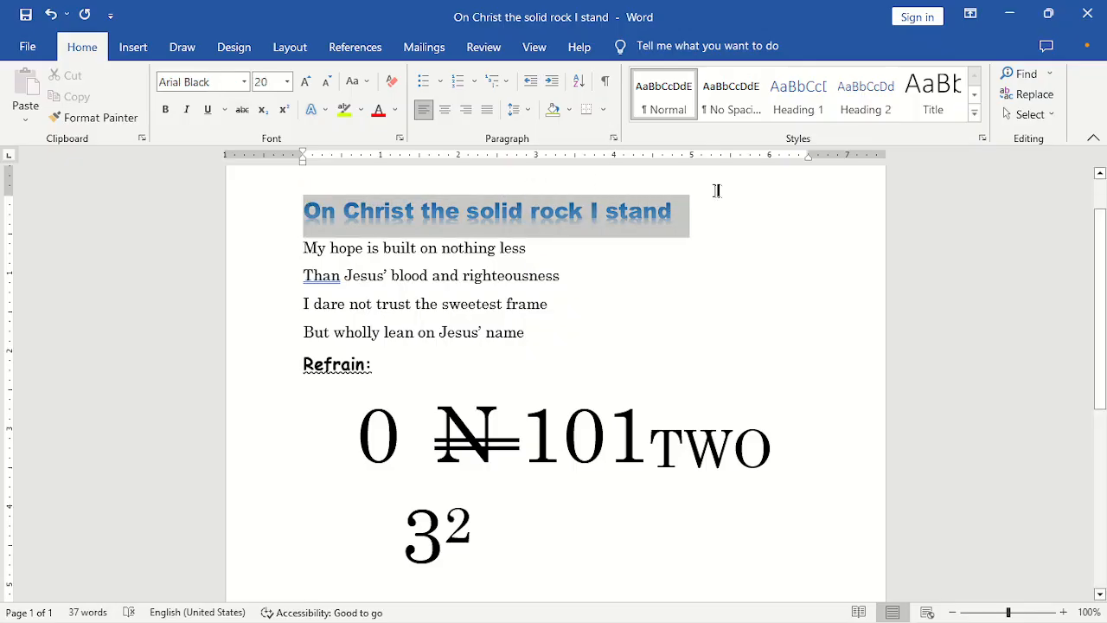
left_click(324, 110)
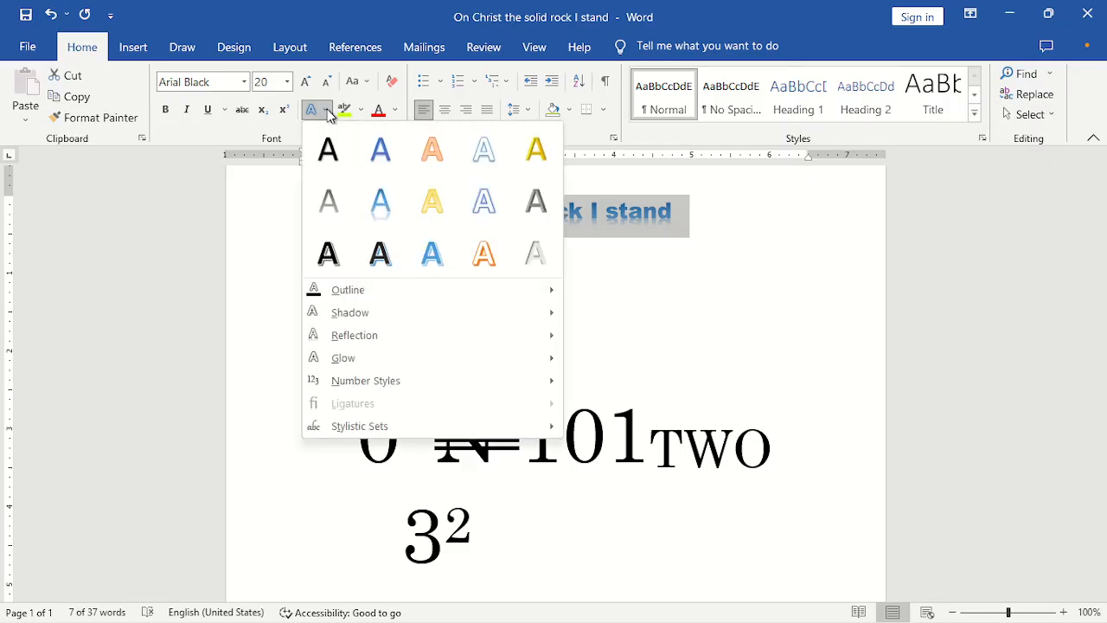
left_click(437, 265)
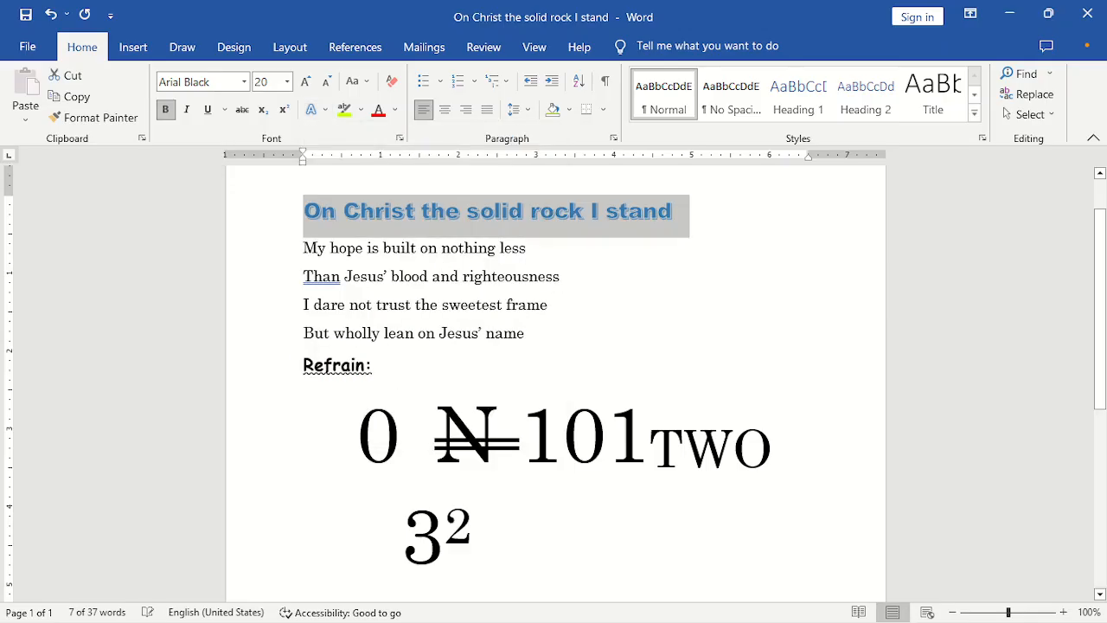
left_click(560, 276)
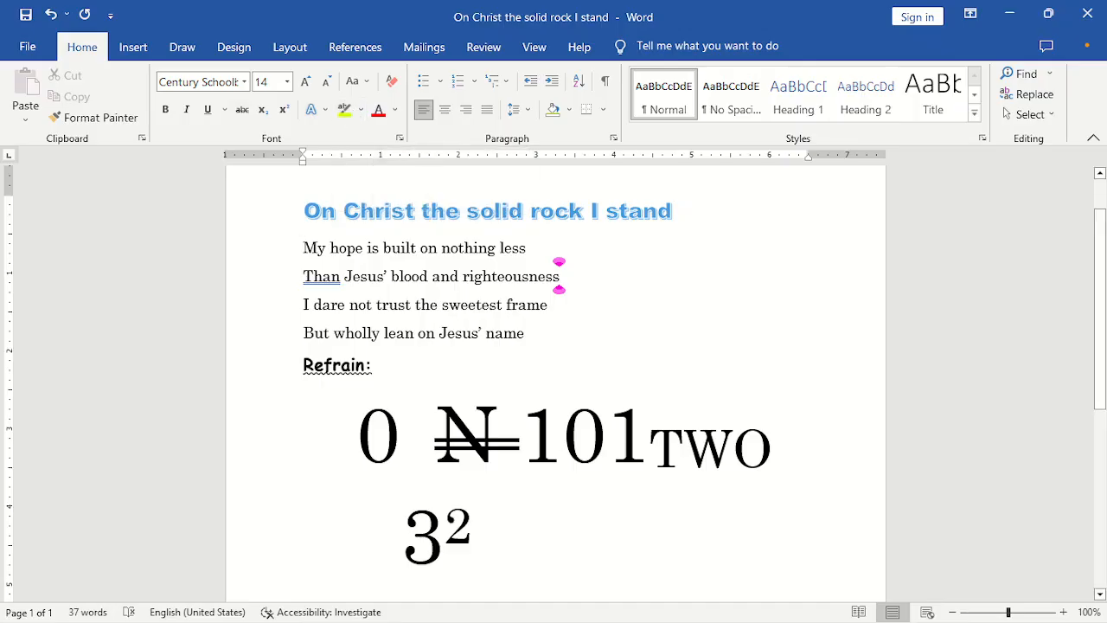
Highlight "My hope is built on" in the first verse line in red.
left_click_drag(302, 248, 442, 249)
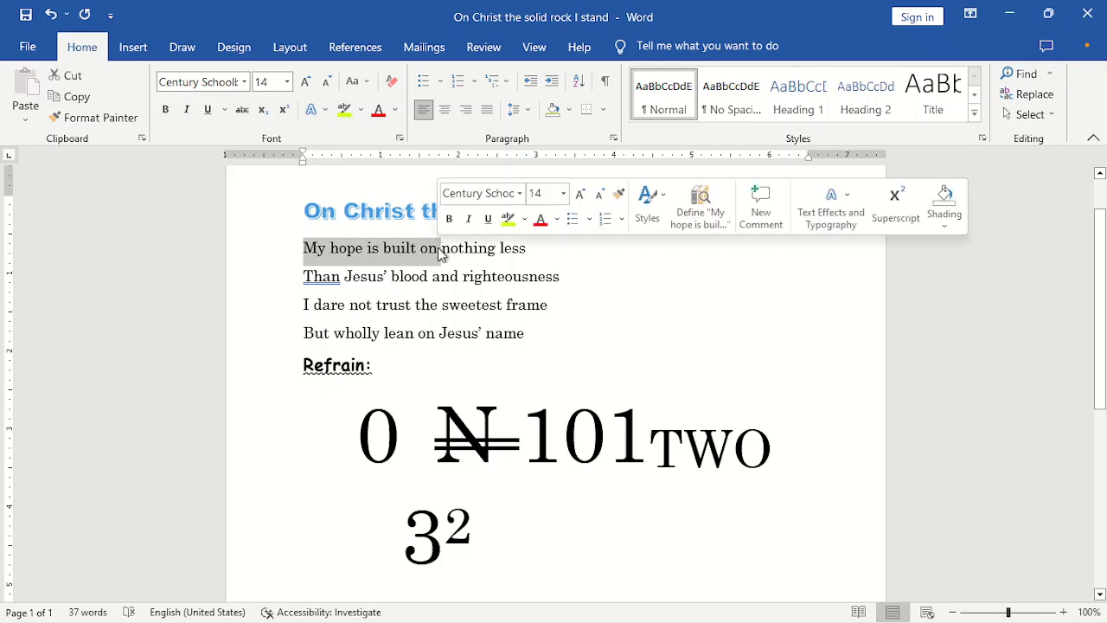
left_click(360, 110)
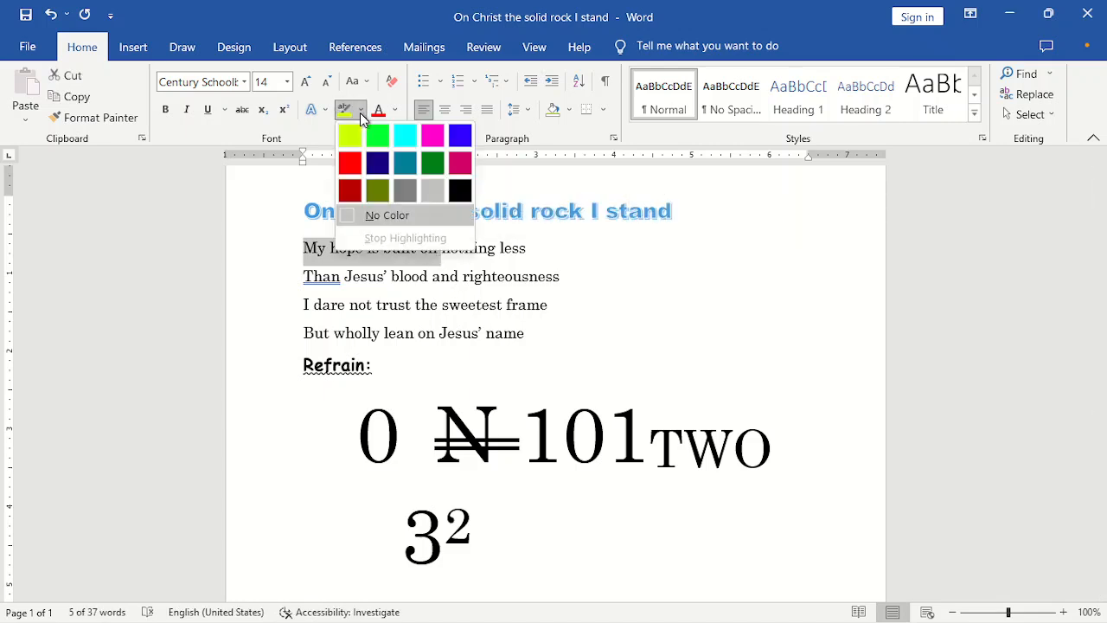
left_click(349, 163)
left_click(396, 304)
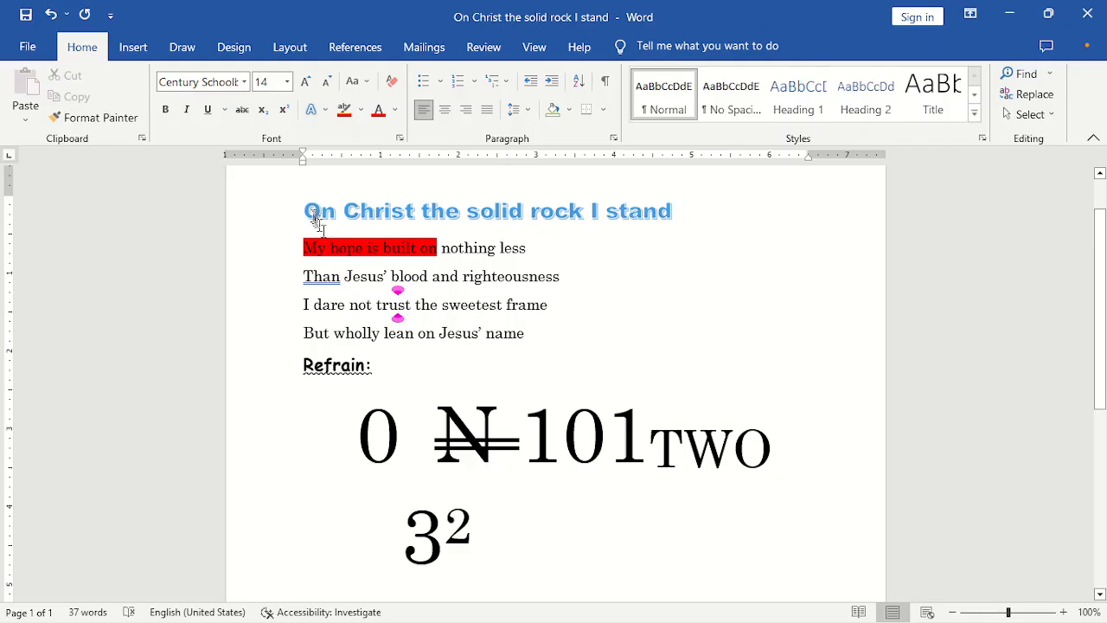
Set the font color of the highlighted words "My hope is built on" to white.
left_click_drag(307, 248, 434, 251)
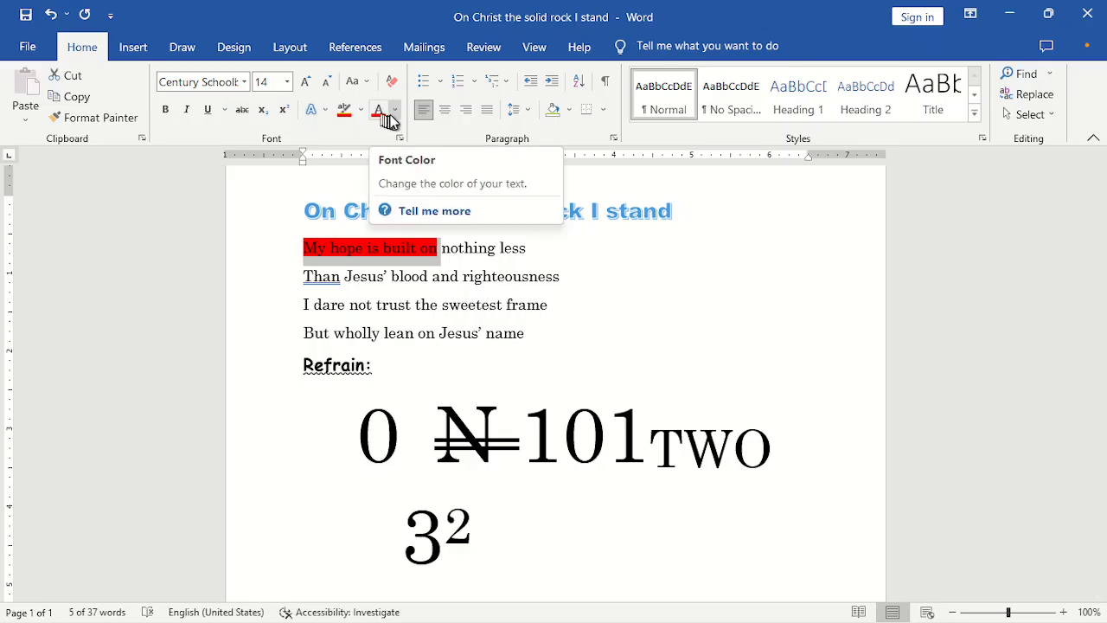
left_click(395, 111)
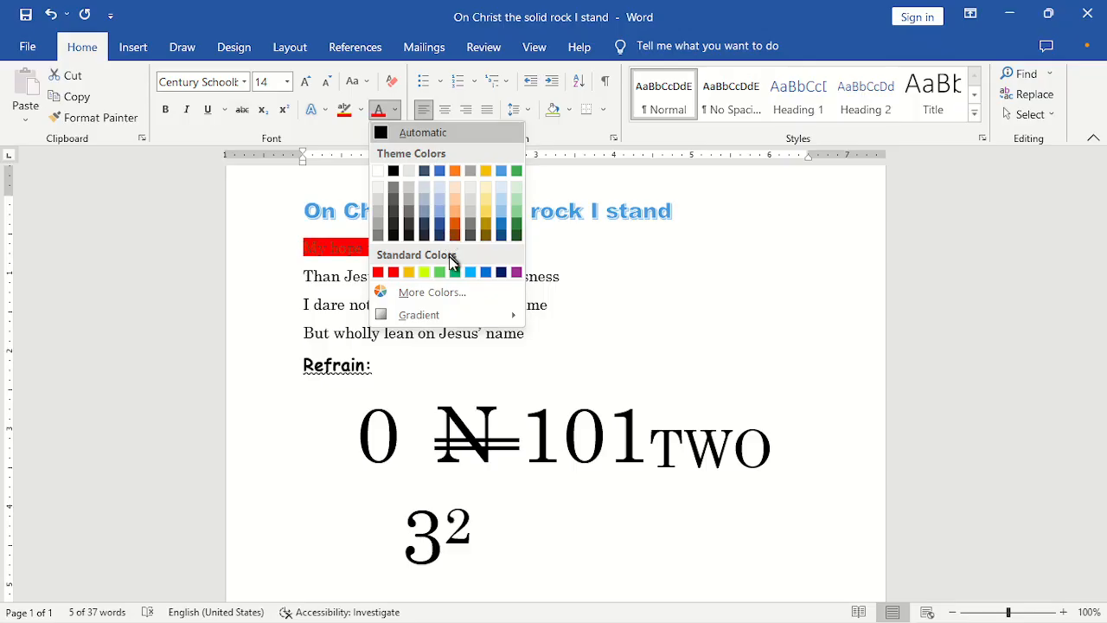
left_click(379, 172)
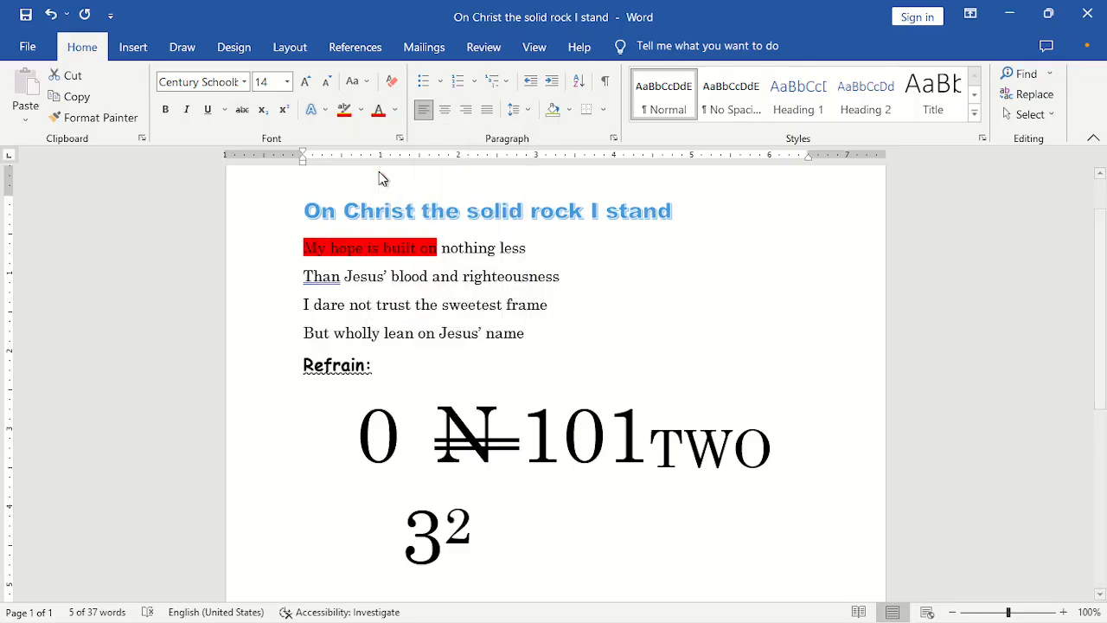
left_click(408, 304)
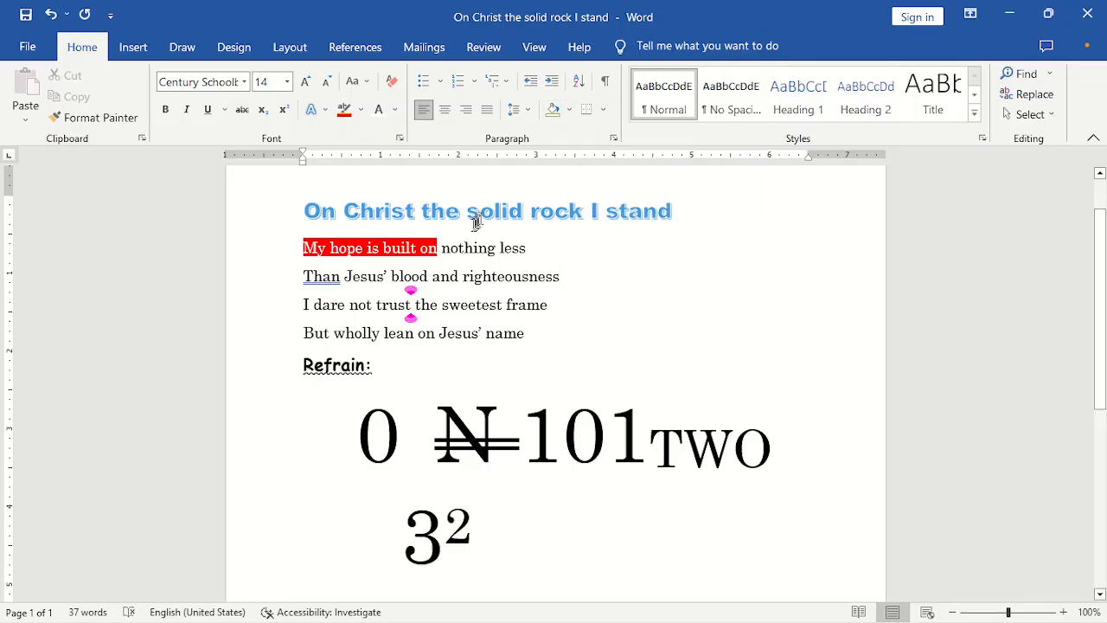
Apply "Black, Text 1" shading to the first verse line, "My hope is built on nothing less".
left_click(457, 249)
left_click(568, 110)
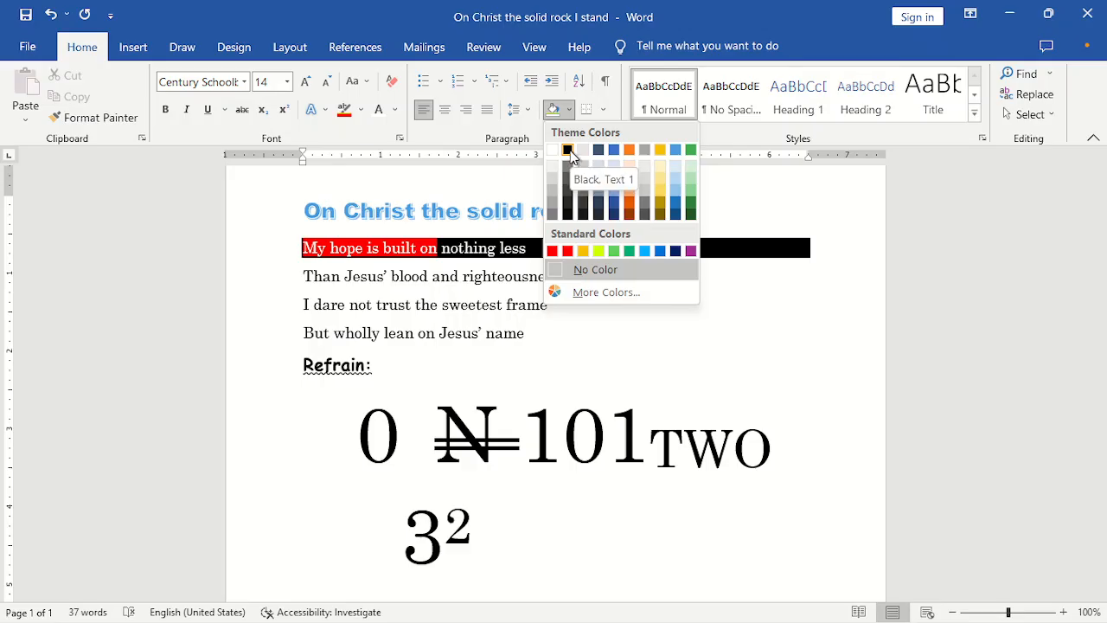
left_click(569, 151)
left_click(449, 304)
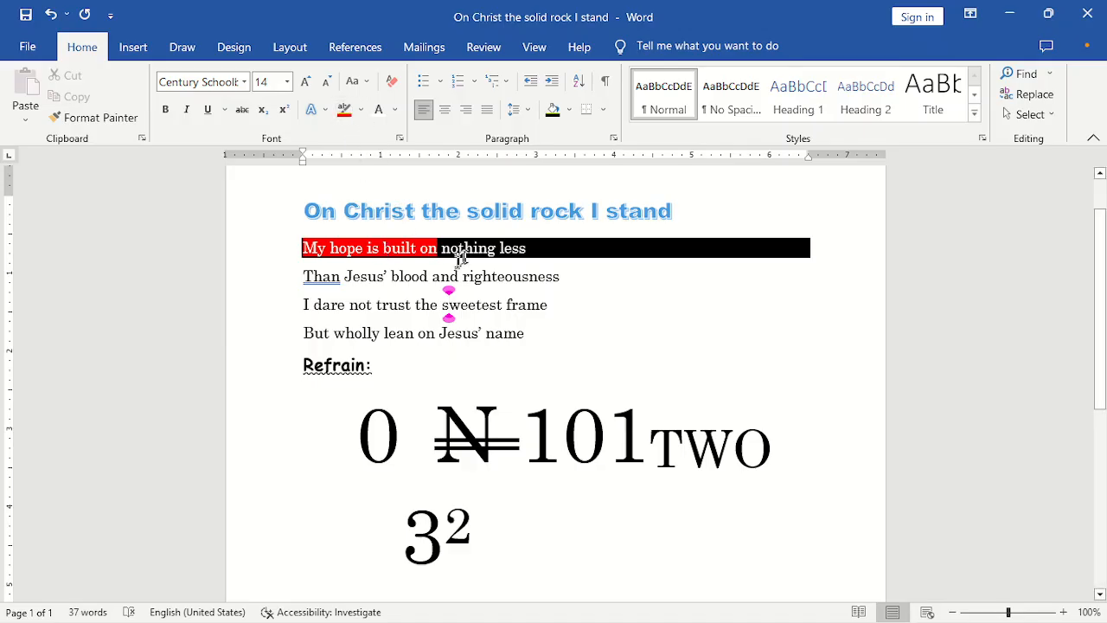
left_click(395, 110)
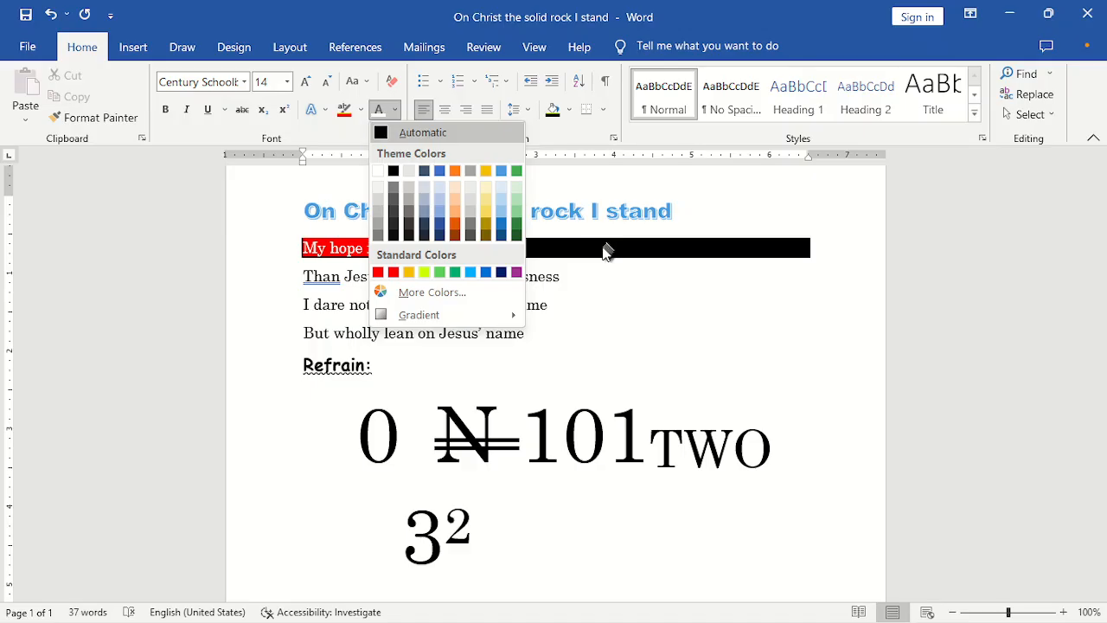
left_click(449, 305)
left_click(599, 249)
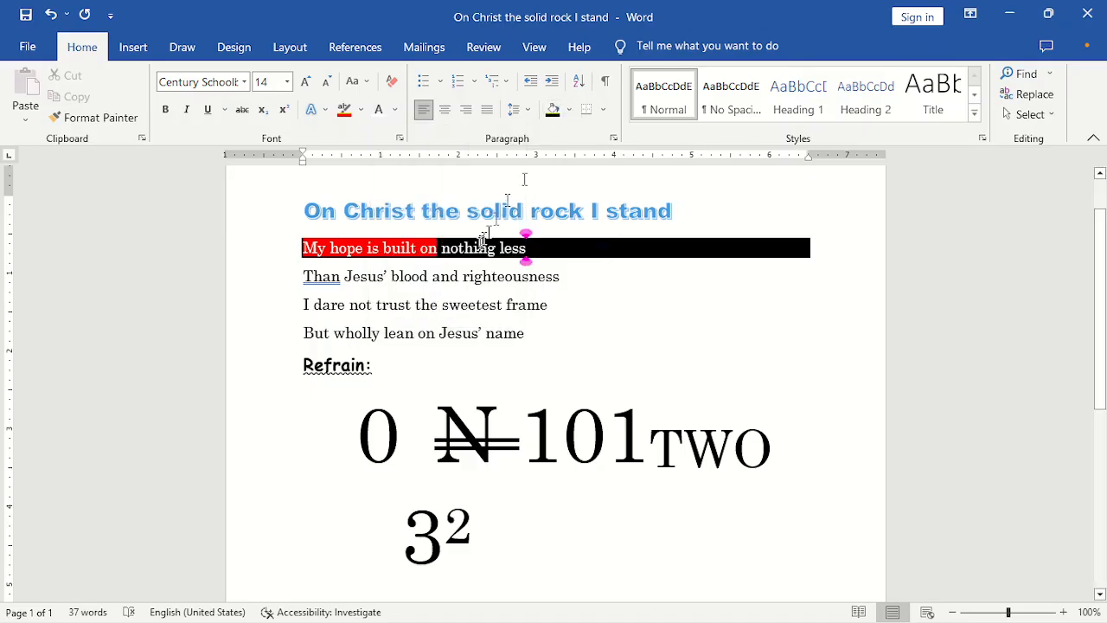
left_click(569, 110)
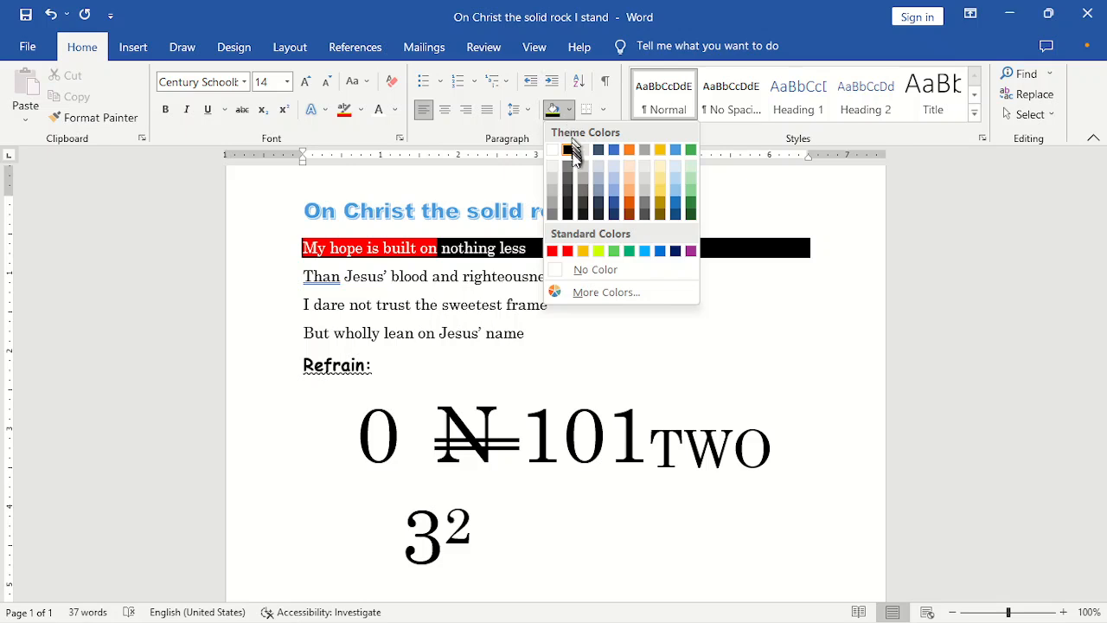
left_click(569, 151)
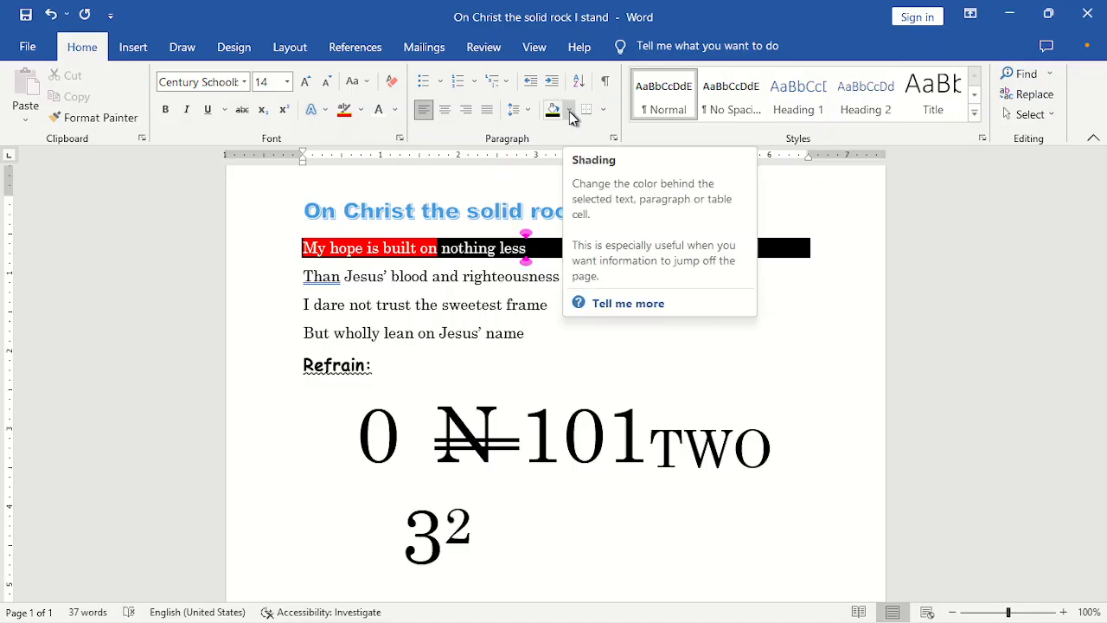
left_click(431, 276)
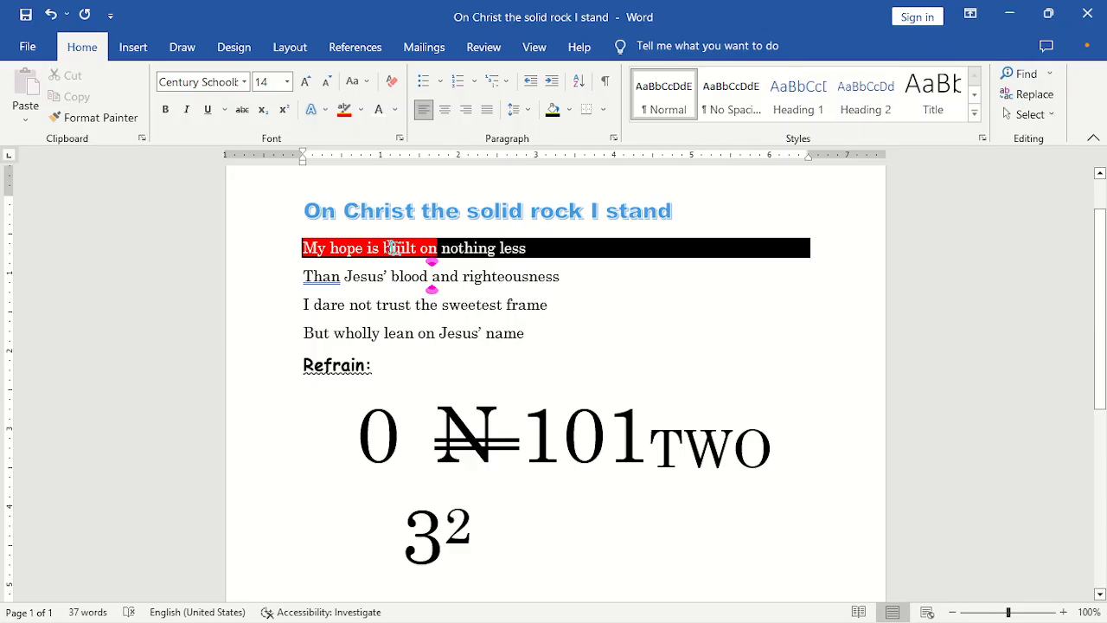
Clear all formatting from the text, from the title through the last line, and deselect it.
left_click_drag(300, 208, 493, 546)
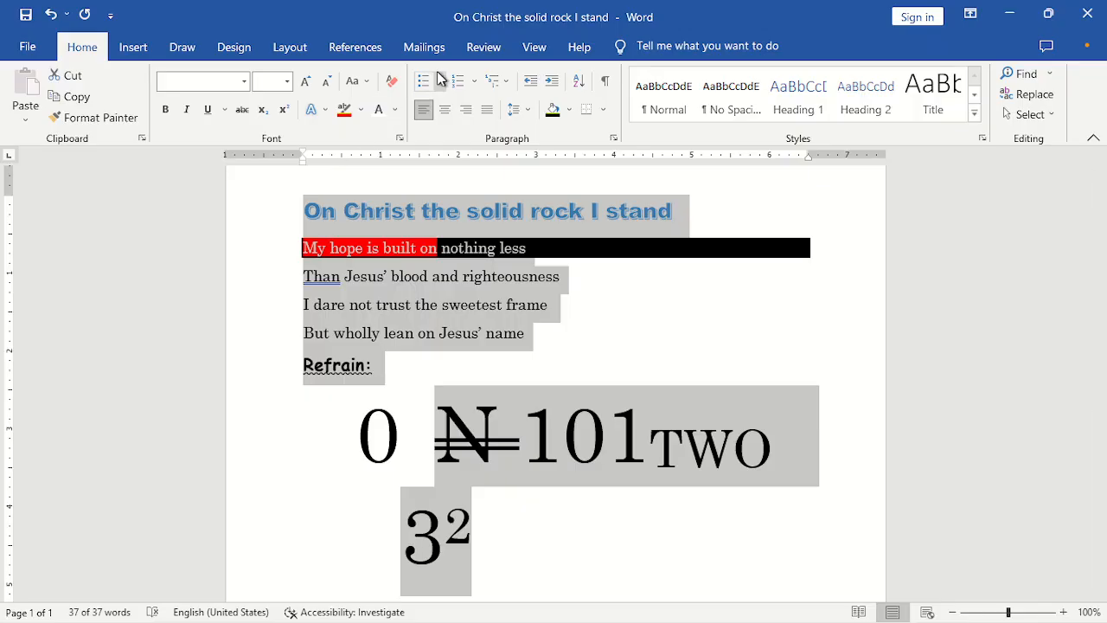
left_click(392, 82)
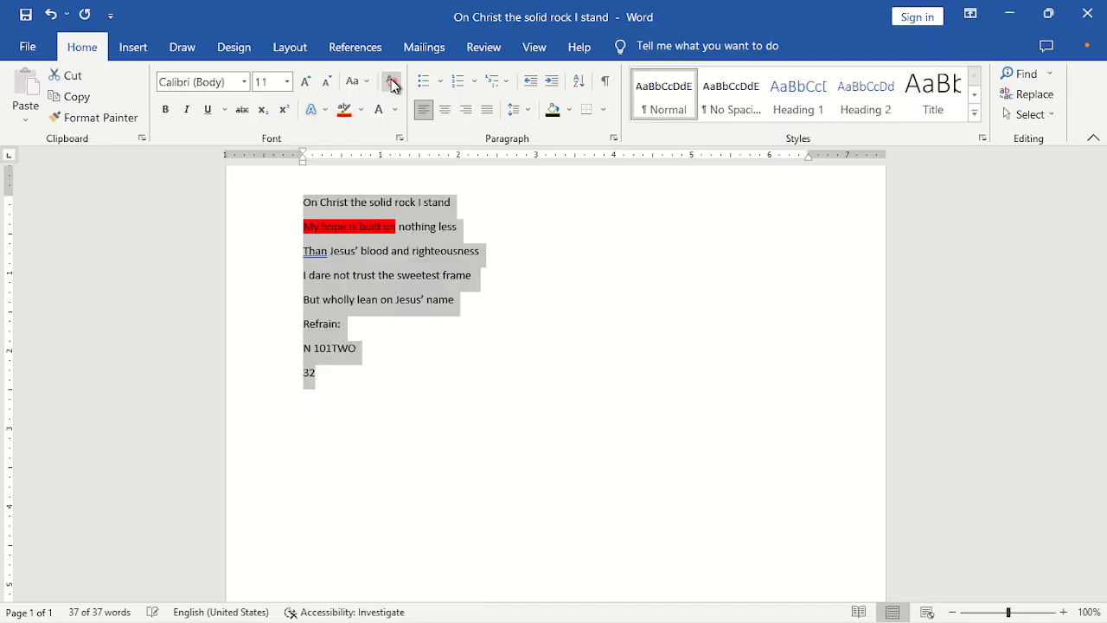
left_click(379, 351)
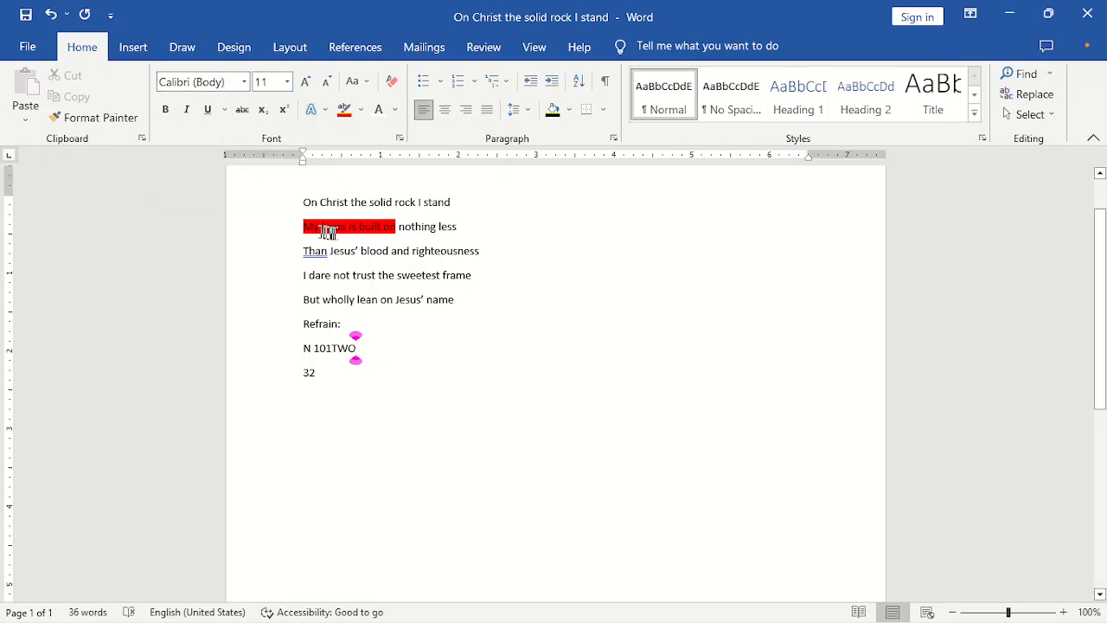
Remove the highlight from "My hope is built on" by setting it to No Color.
left_click(303, 227)
left_click_drag(302, 227, 398, 228)
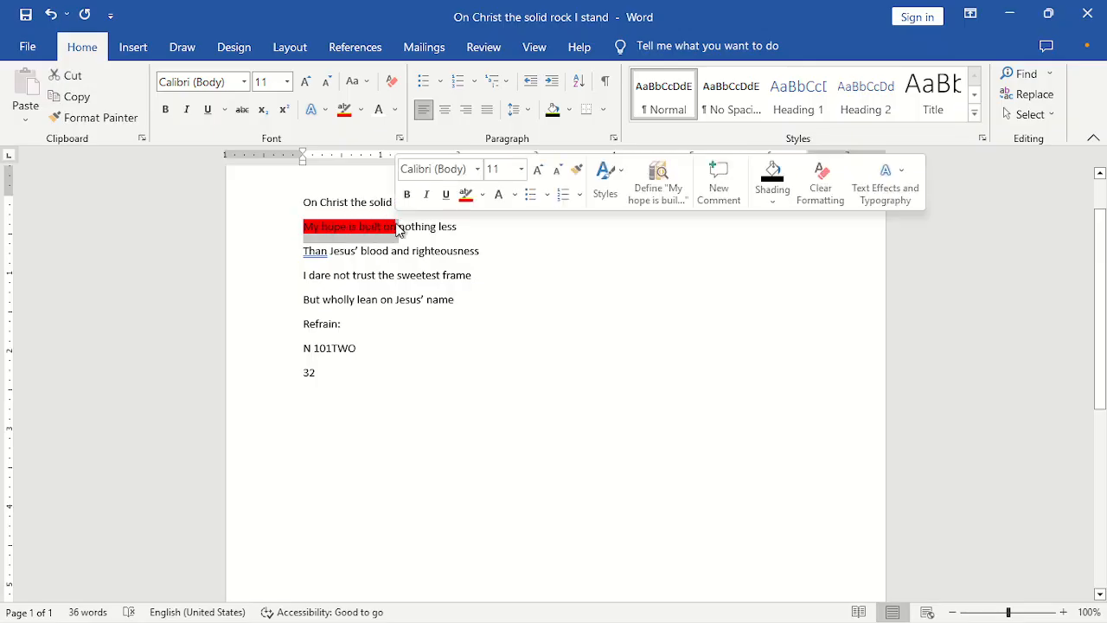
left_click(362, 110)
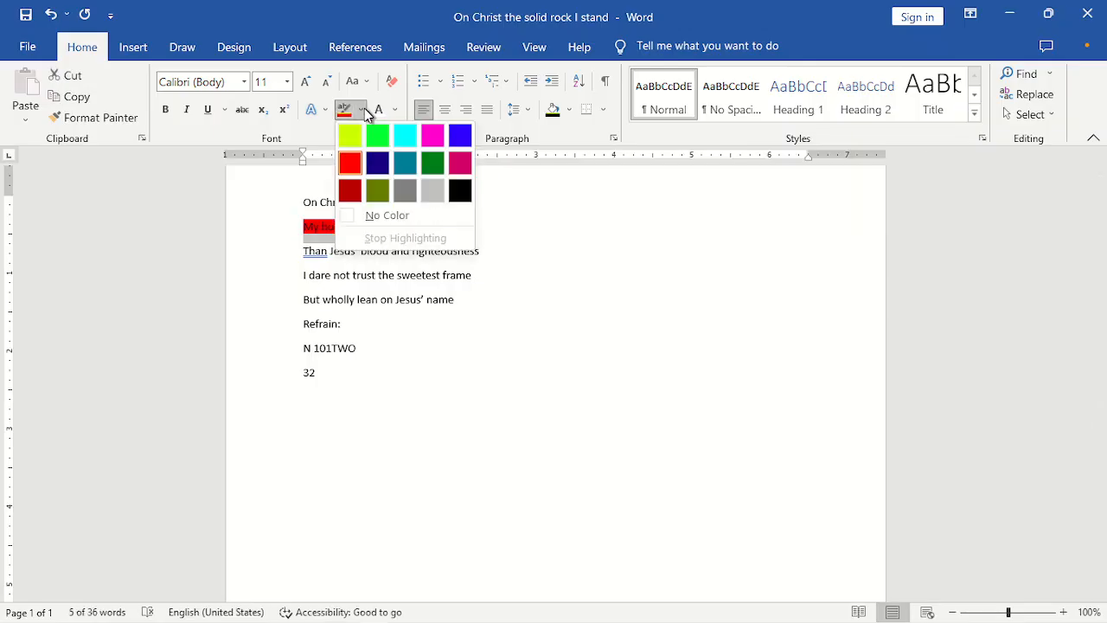
left_click(381, 216)
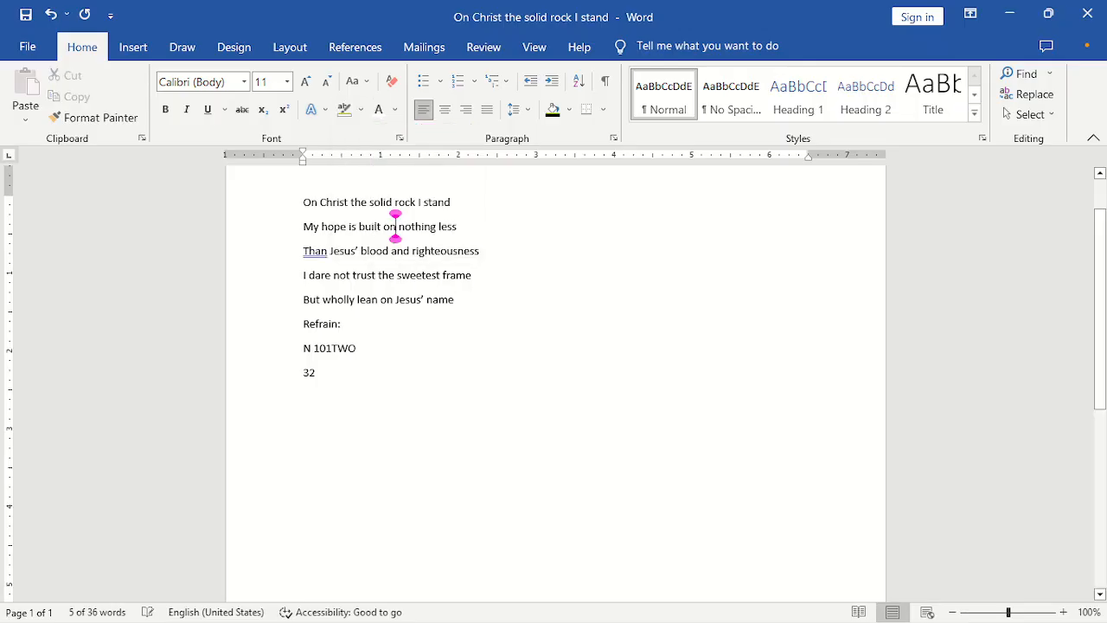
left_click_drag(322, 226, 380, 228)
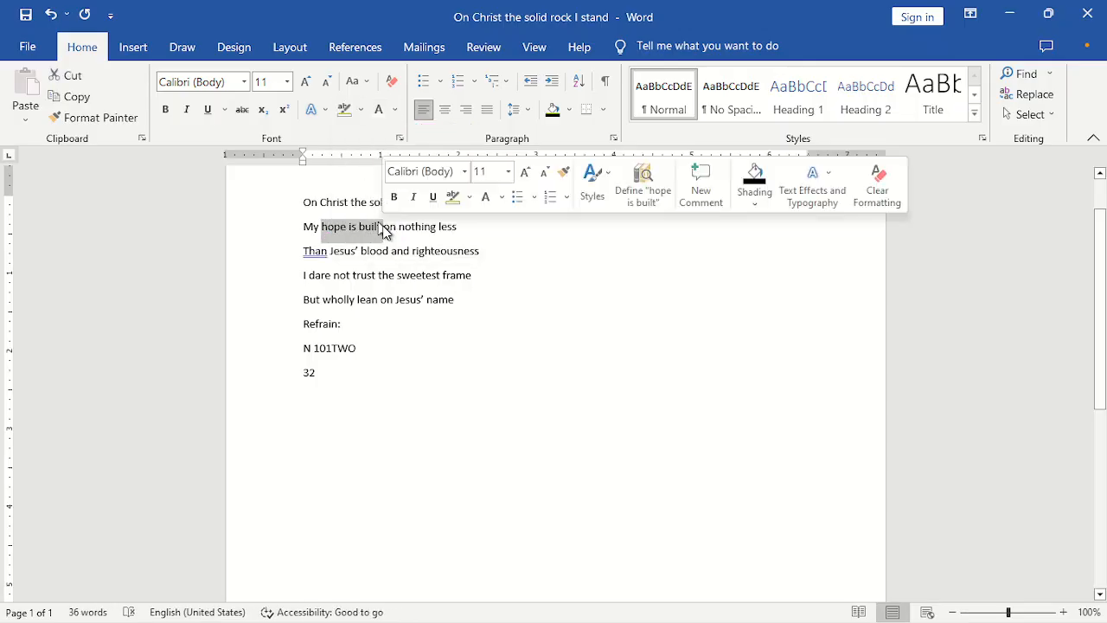
left_click(395, 113)
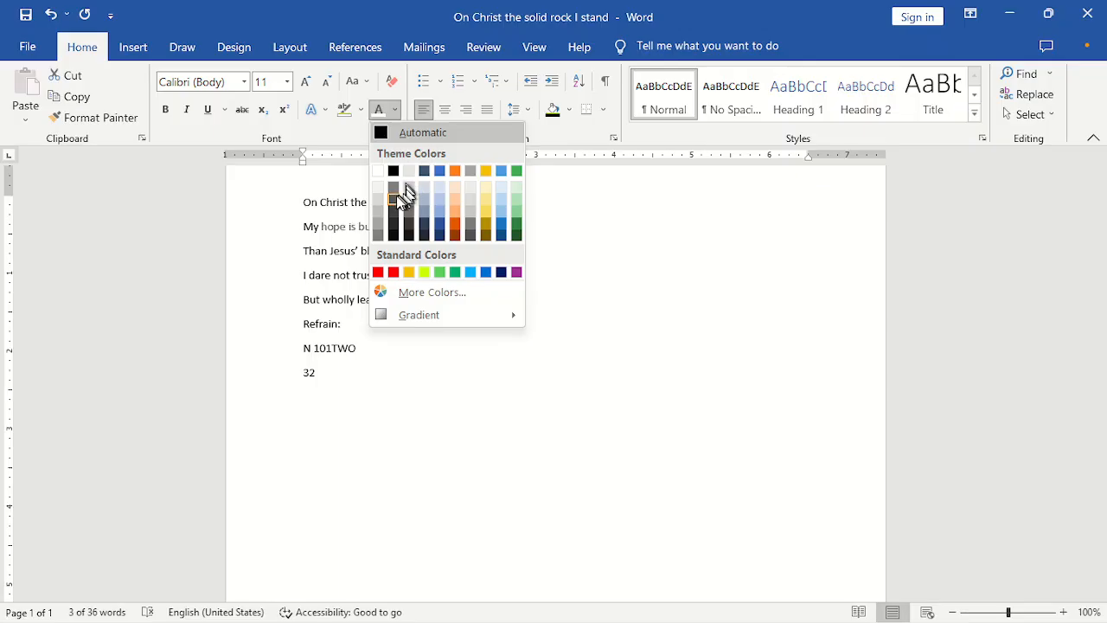
left_click(524, 404)
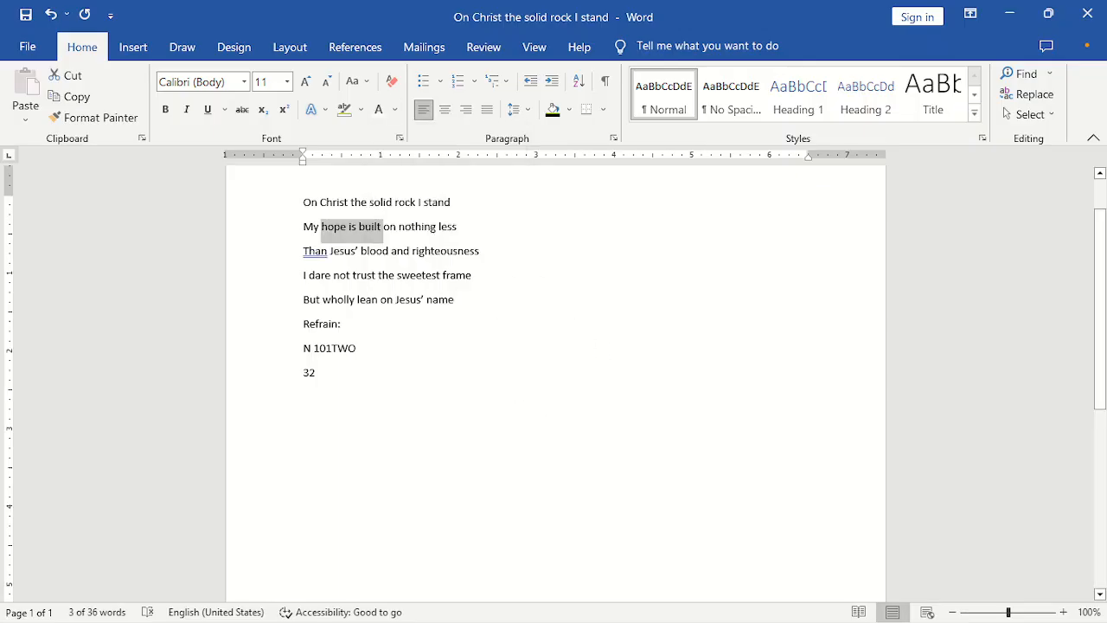
left_click(462, 394)
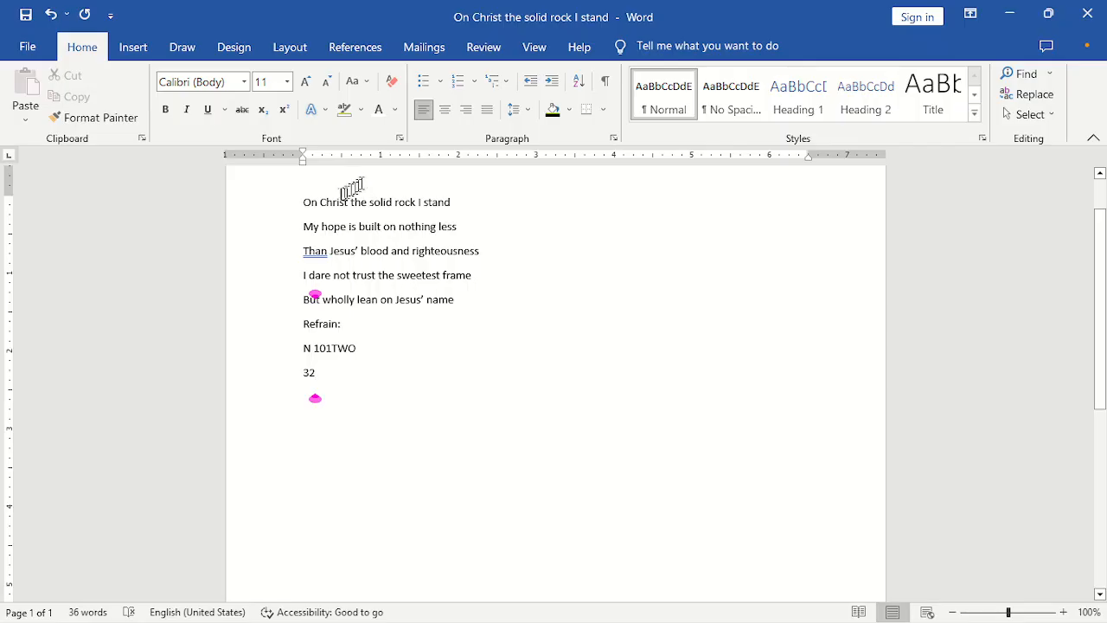
Set the font of the title "On Christ the solid rock I stand" to Arial Black.
left_click(299, 202)
left_click_drag(303, 202, 457, 202)
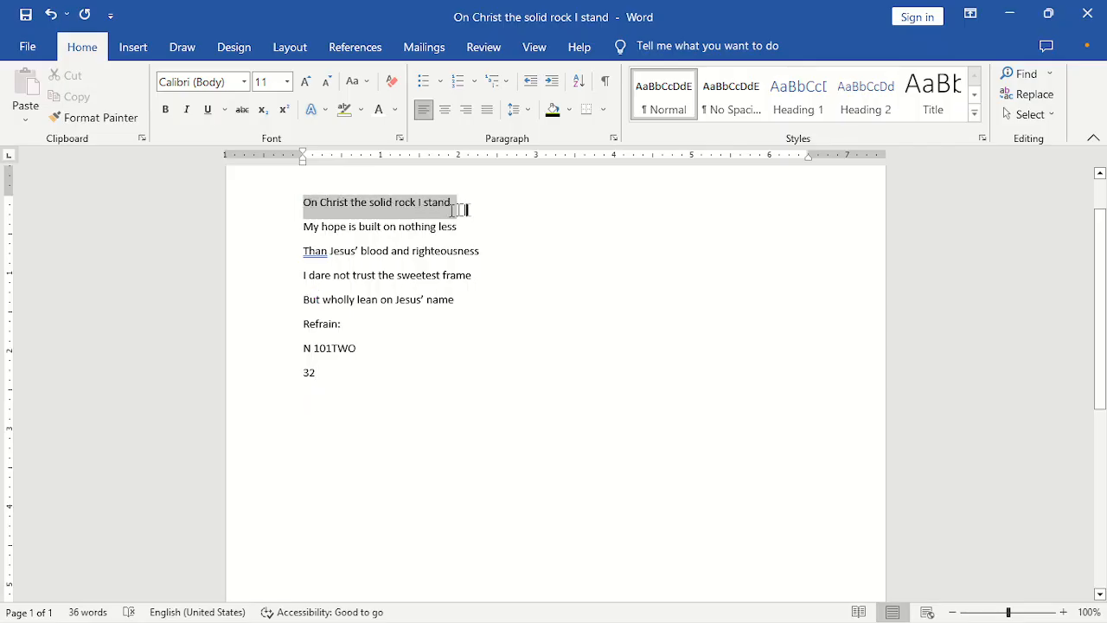
left_click(245, 83)
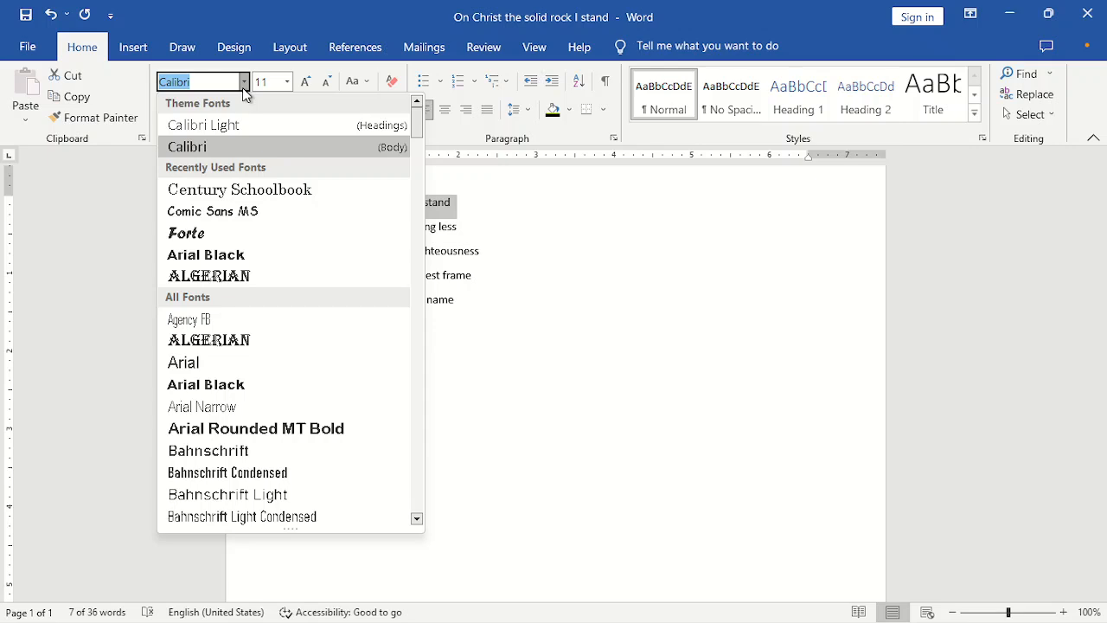
left_click(222, 256)
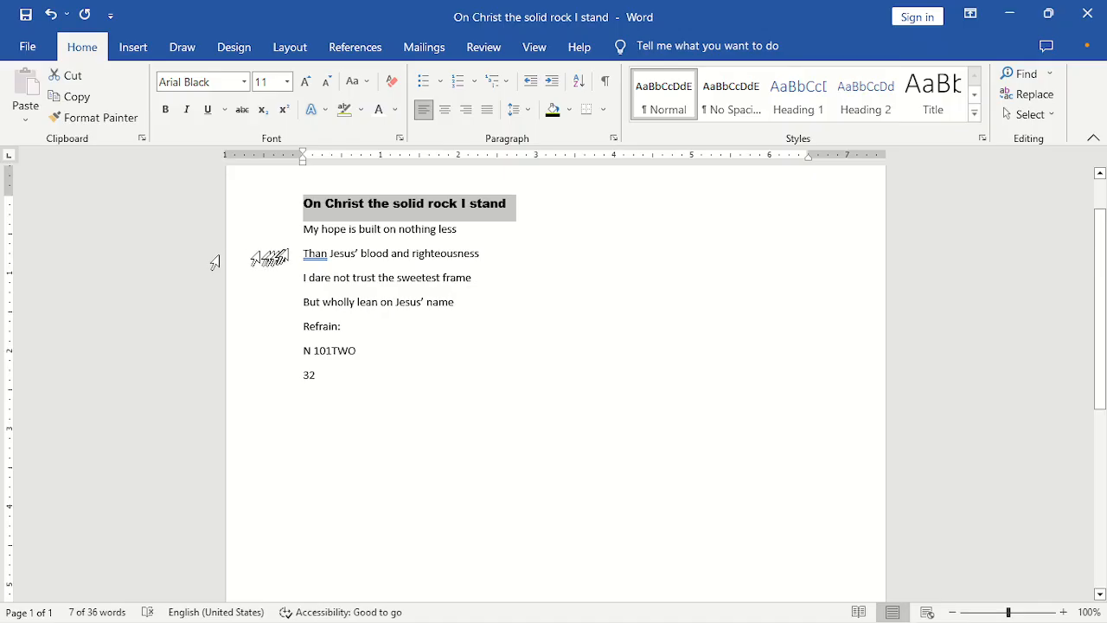
Set the font of the four verse lines, from "My hope is built" through "Jesus' name", to Script MT Bold.
left_click_drag(319, 244, 475, 305)
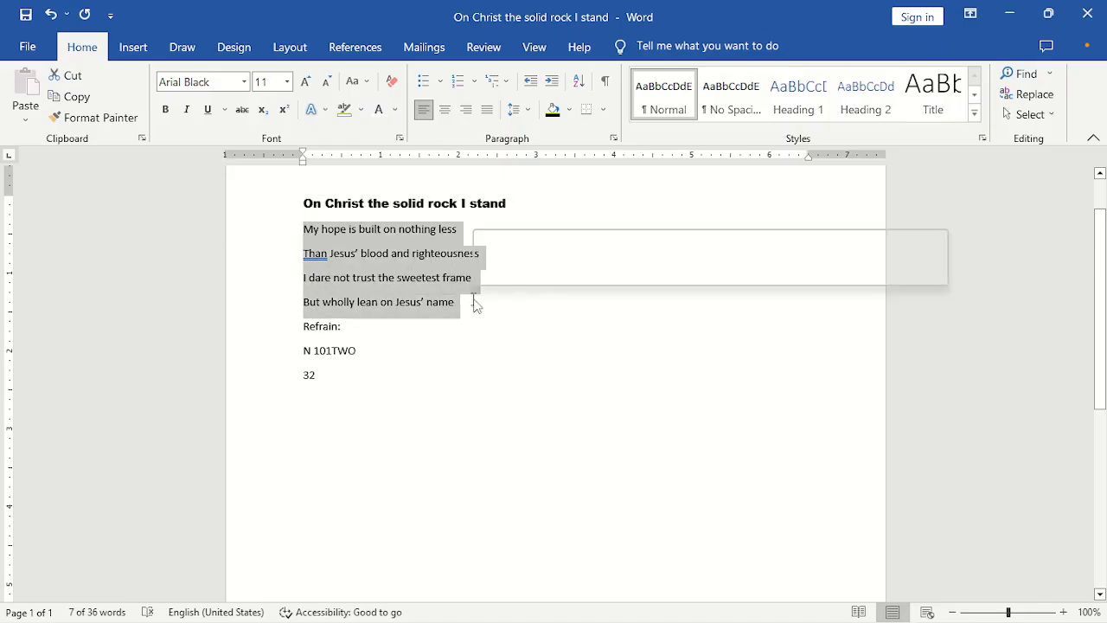
left_click(244, 81)
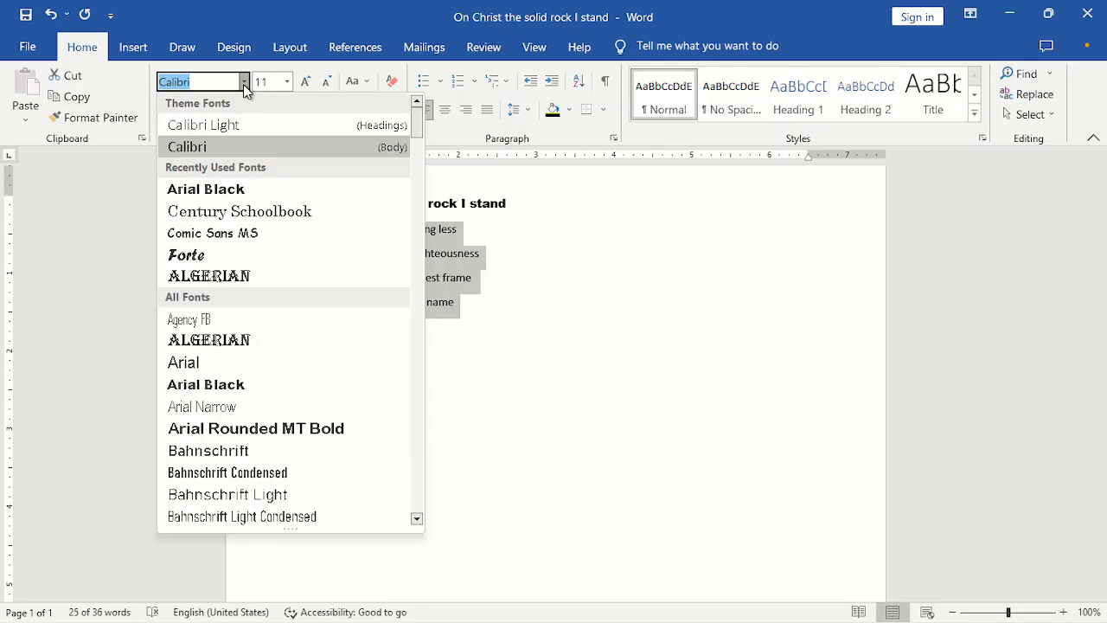
type("Script MT Bold")
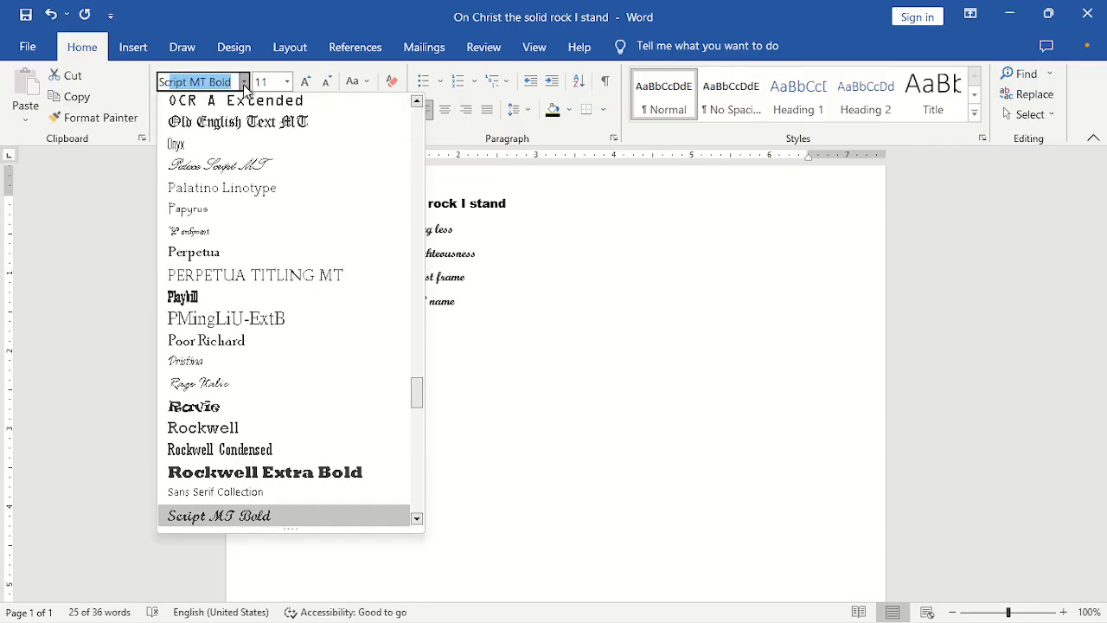
key("Return")
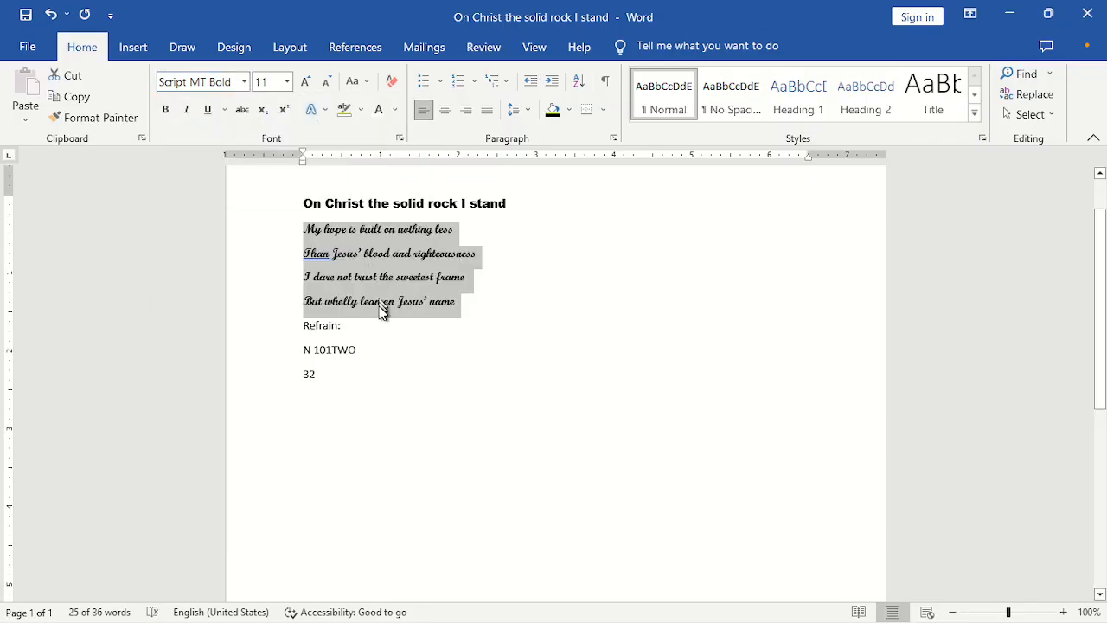
Try Bahnschrift on the "Refrain:" line, switch its font to Algerian, and deselect it.
triple_click(315, 332)
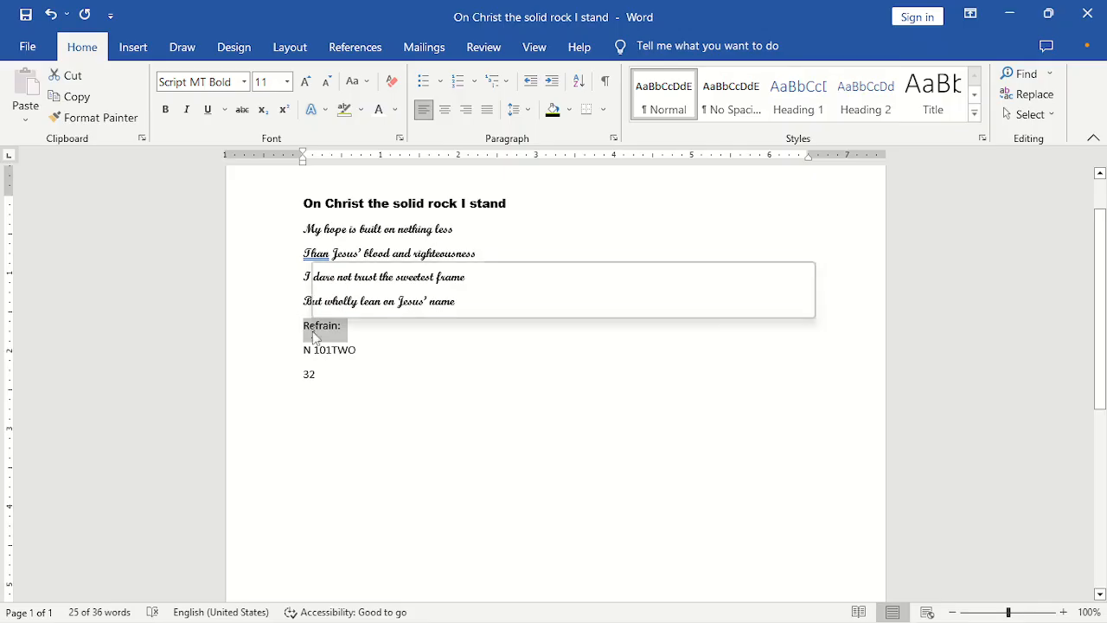
left_click(245, 81)
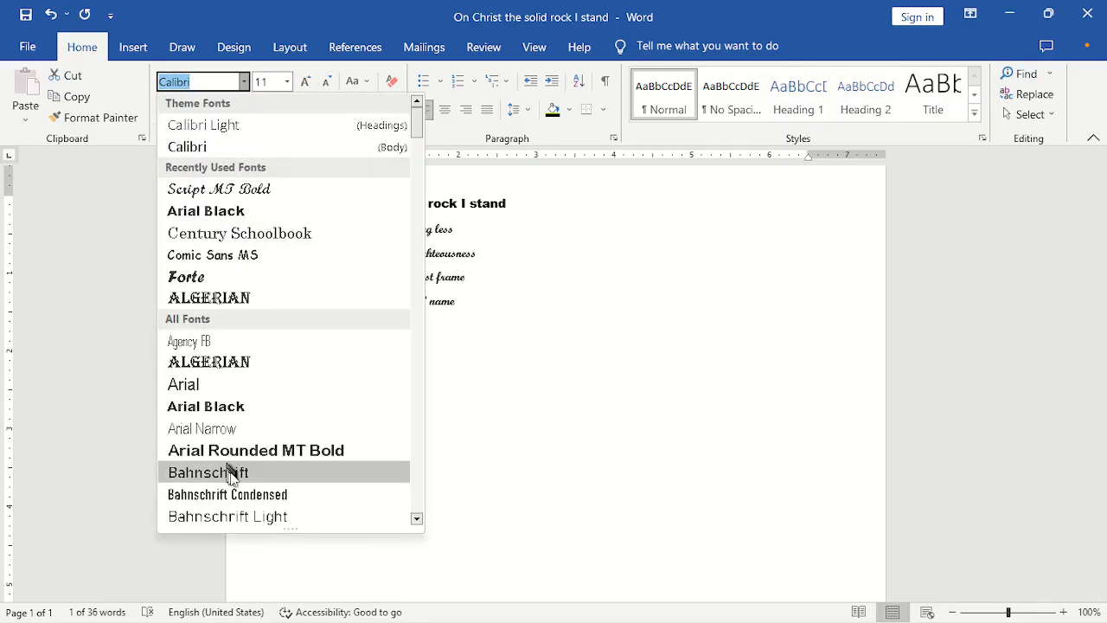
left_click(276, 473)
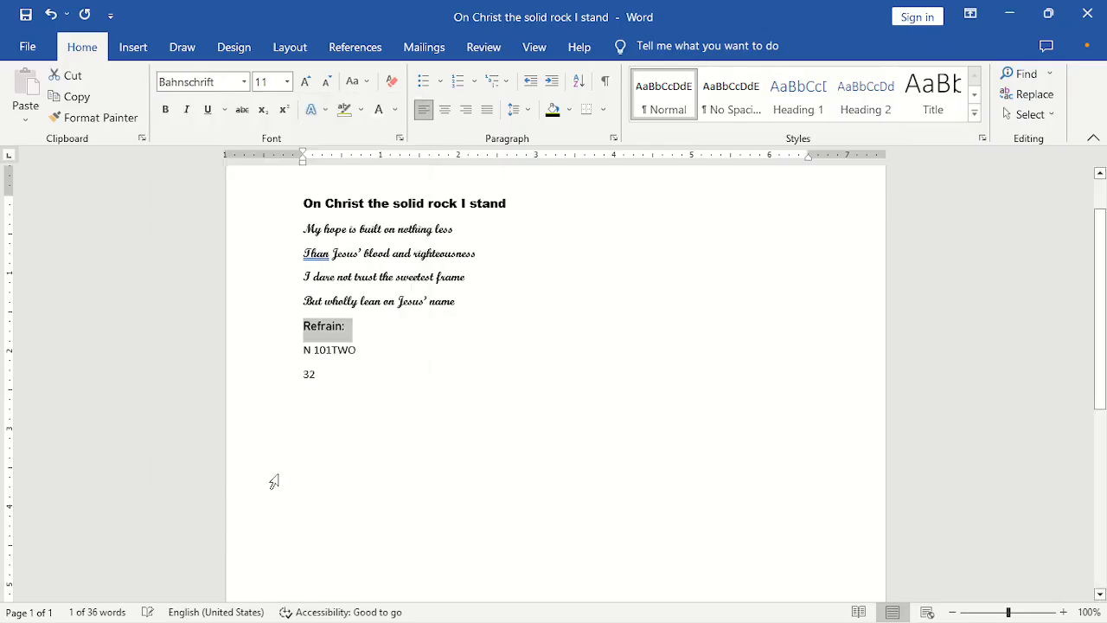
left_click(245, 81)
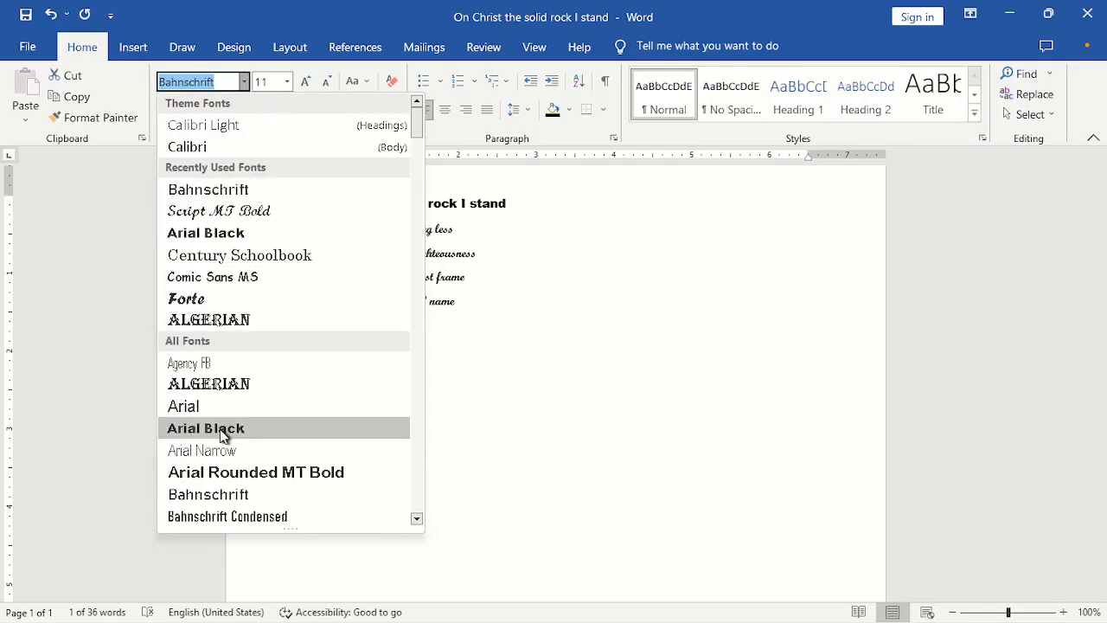
left_click(210, 383)
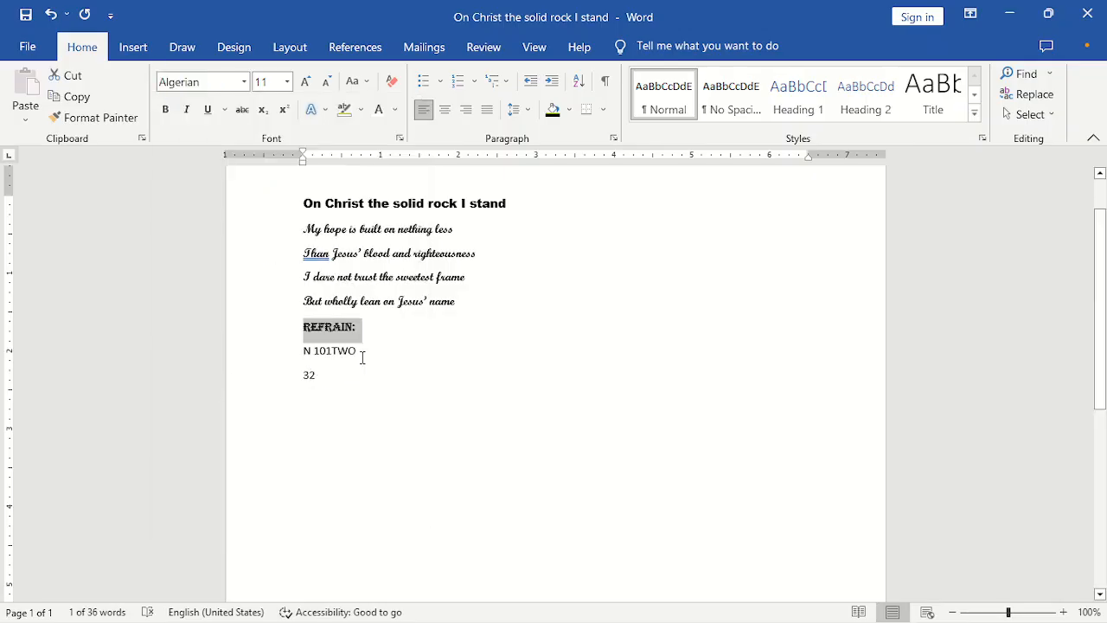
left_click(357, 326)
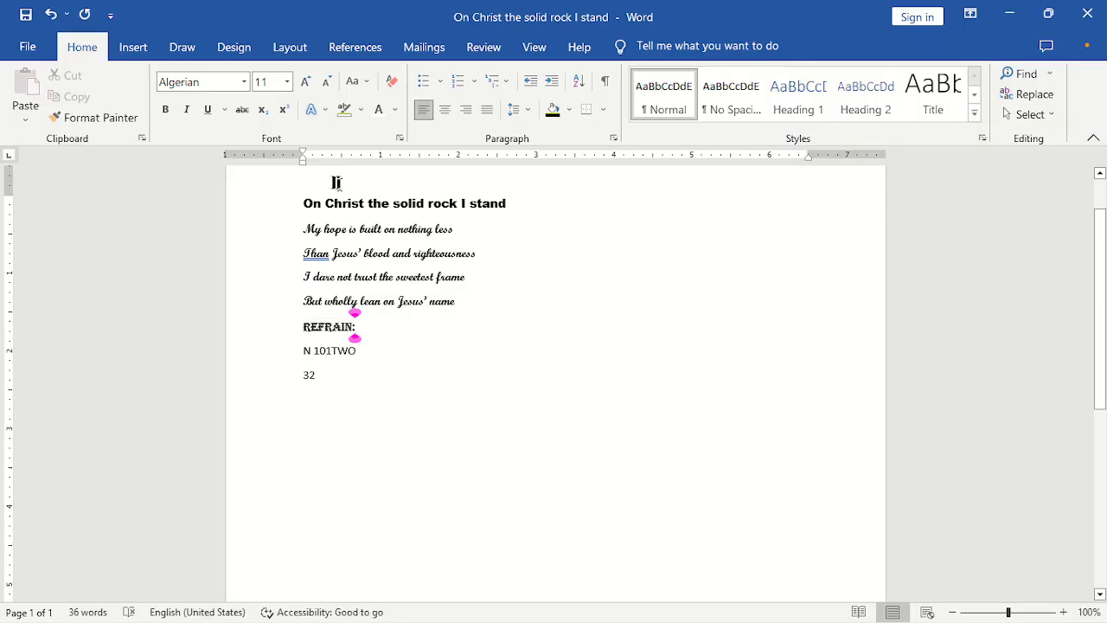
Set the font size to 14 for everything from the title through the "Refrain:" line.
left_click_drag(307, 205, 370, 342)
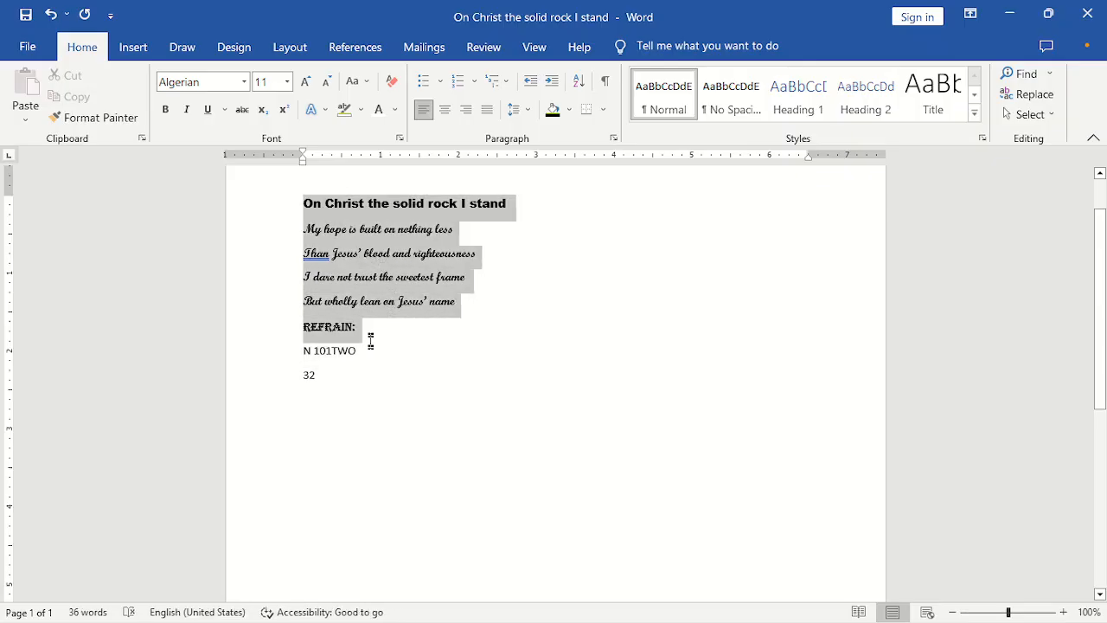
left_click(288, 82)
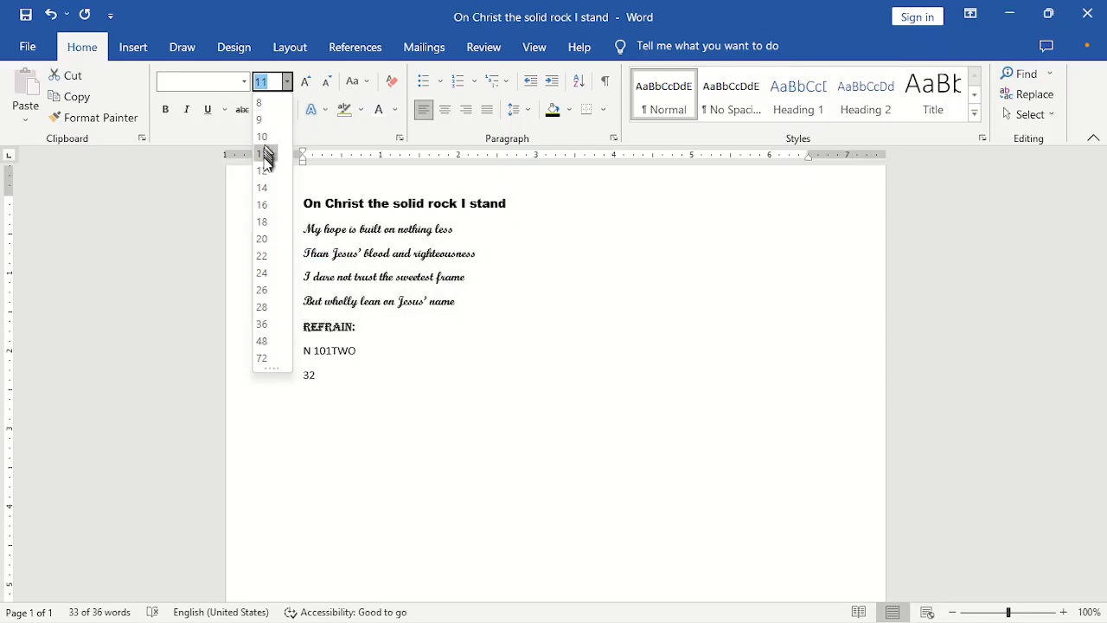
left_click(264, 188)
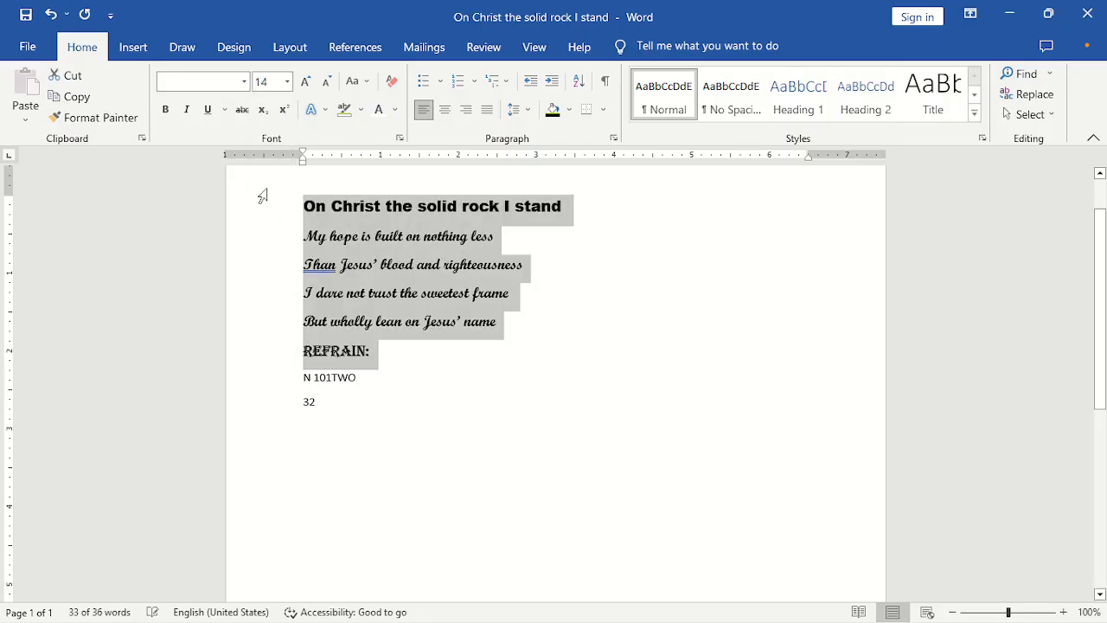
left_click(350, 247)
Increase the font size of the title "On Christ the solid rock I stand" to 20.
left_click_drag(304, 208, 567, 212)
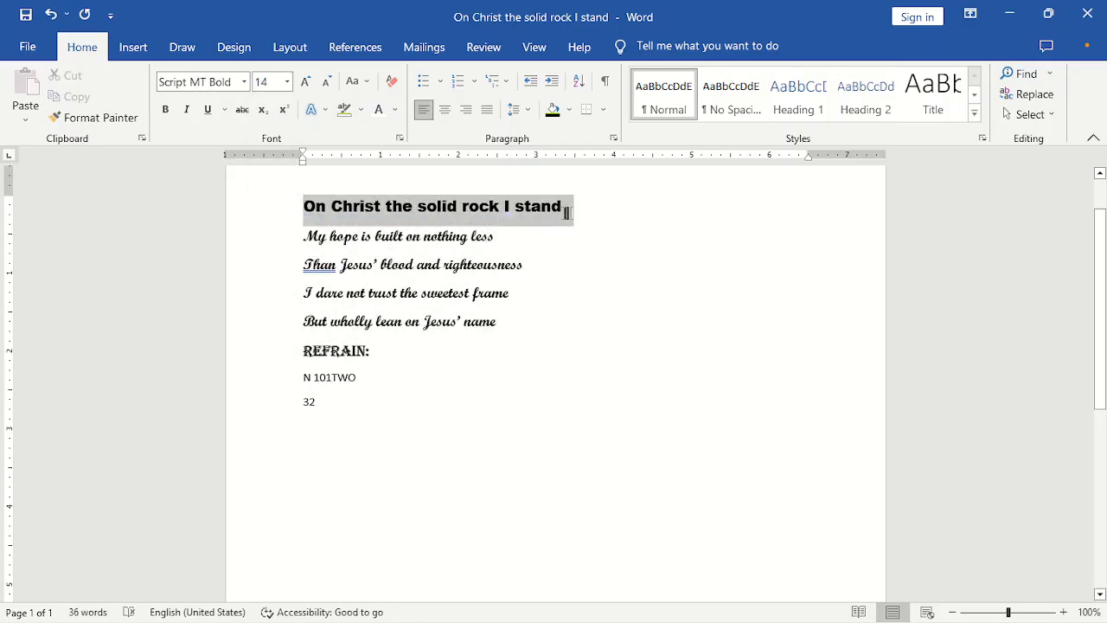
left_click(307, 82)
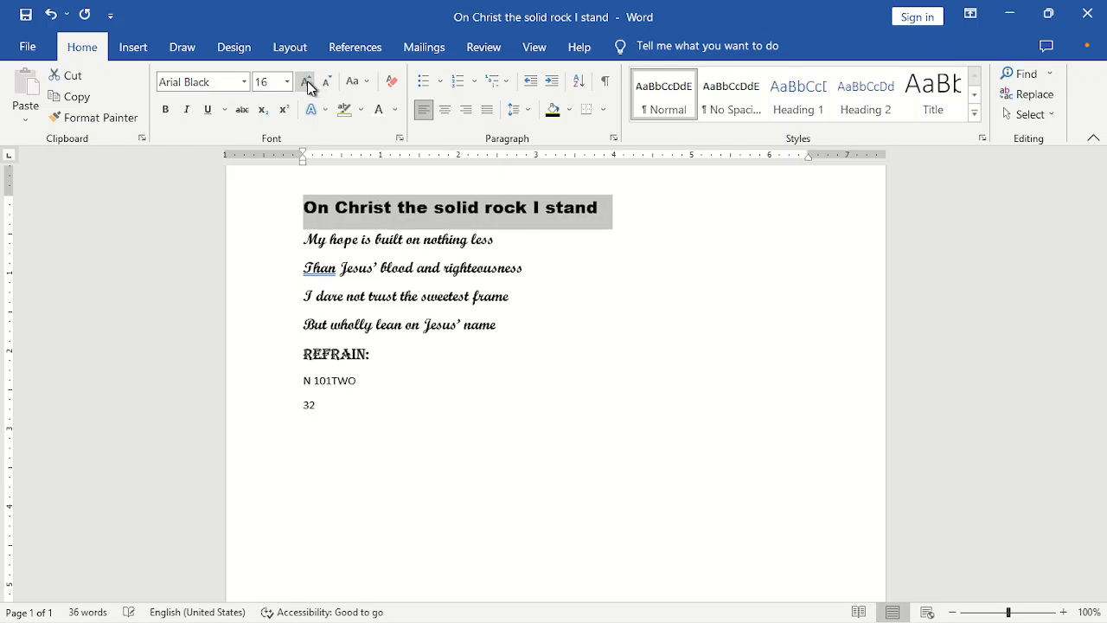
left_click(307, 82)
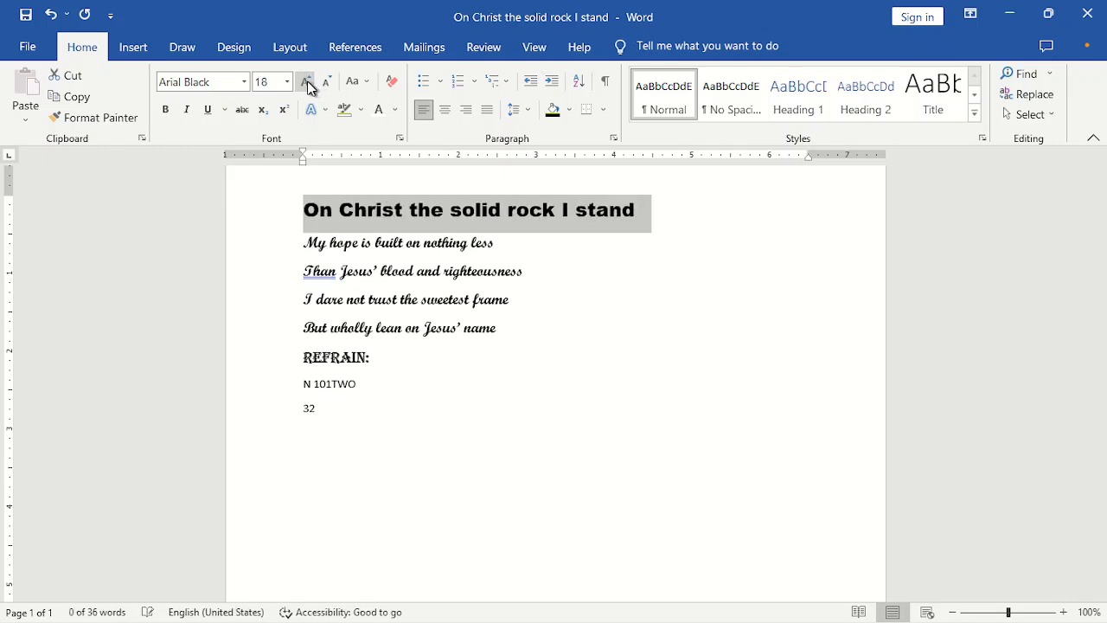
left_click(307, 82)
Increase the font size of the "Refrain:" line to 16 and deselect it.
left_click_drag(374, 362, 304, 361)
left_click(308, 83)
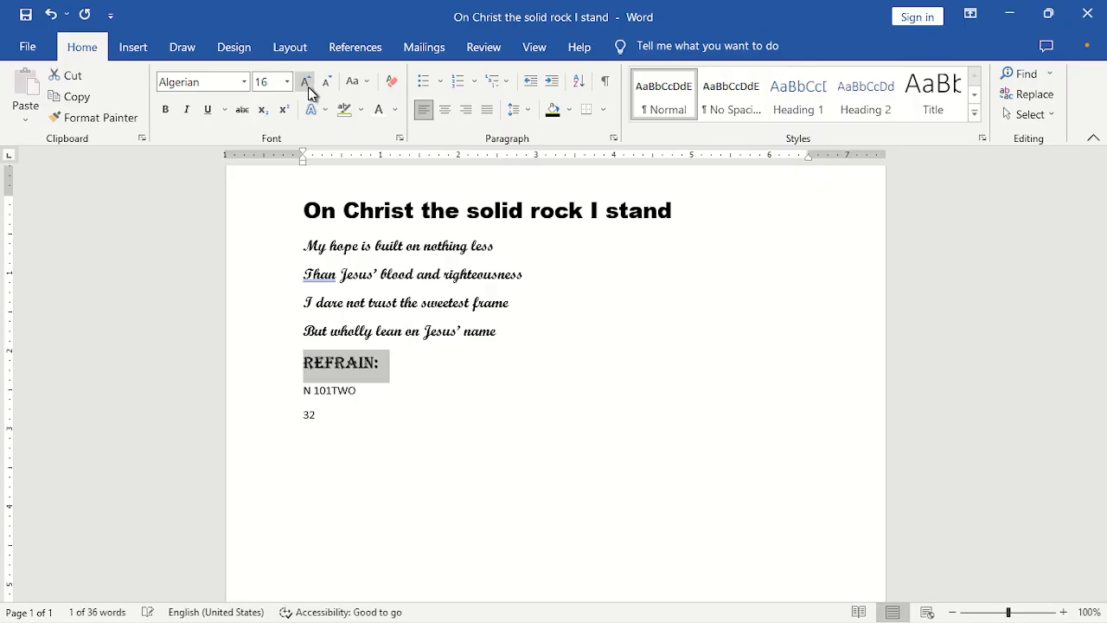
left_click(471, 396)
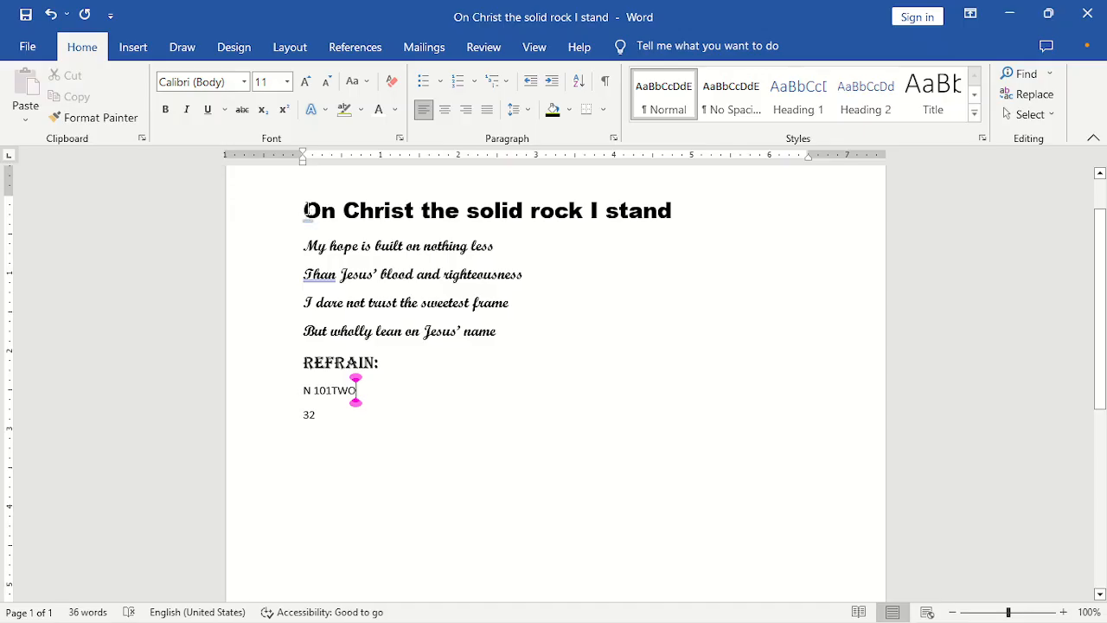
Change the case of the title "On Christ the solid rock I stand" to UPPERCASE.
left_click_drag(304, 210, 679, 201)
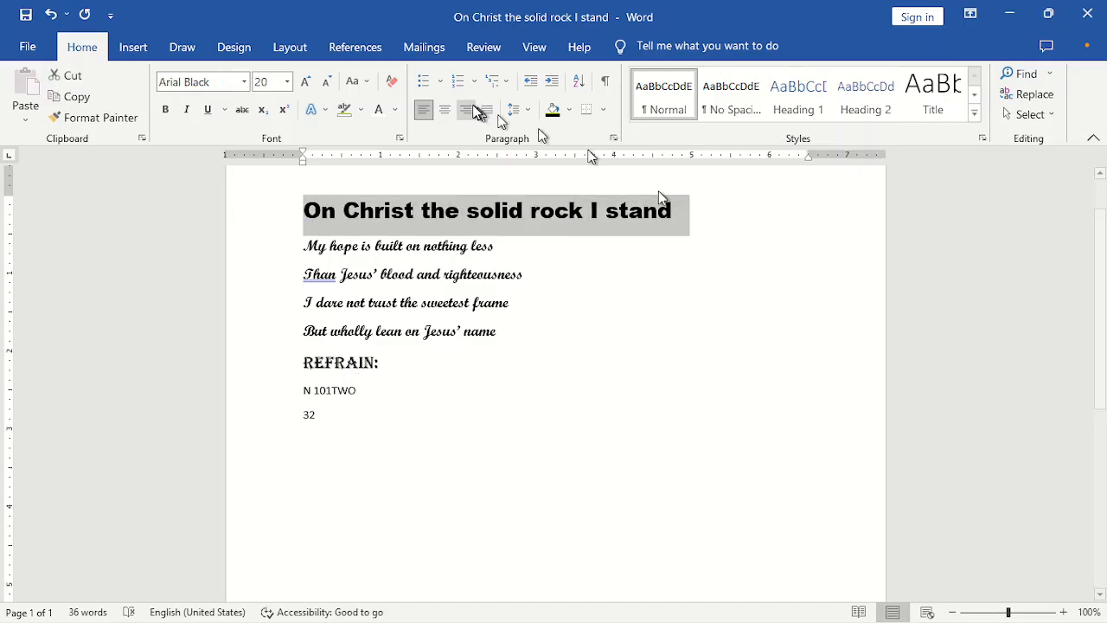
left_click(368, 83)
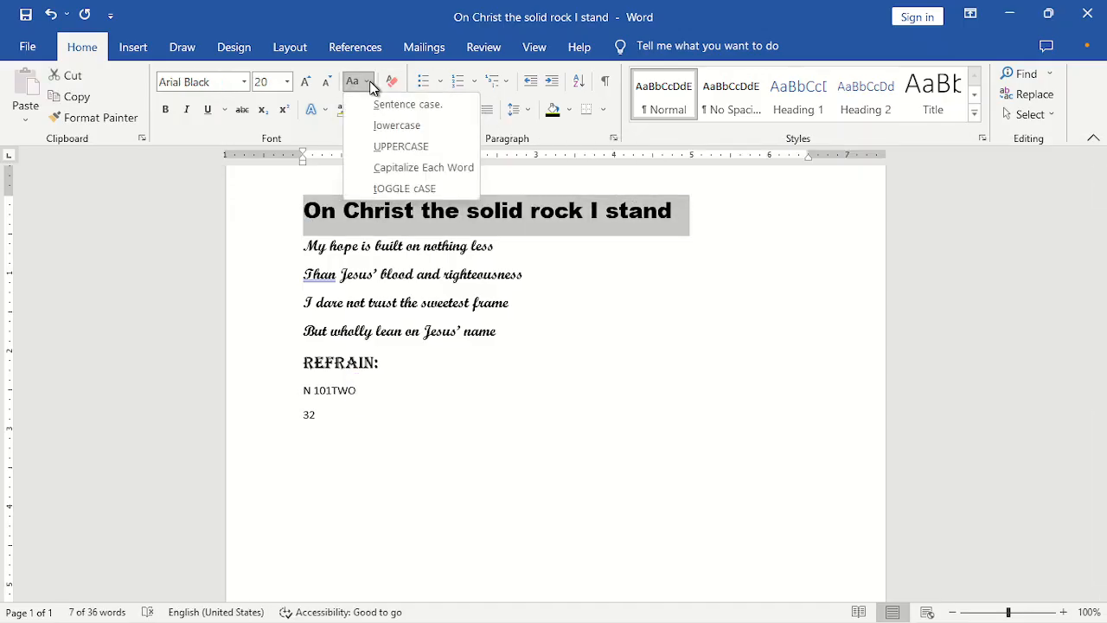
left_click(401, 148)
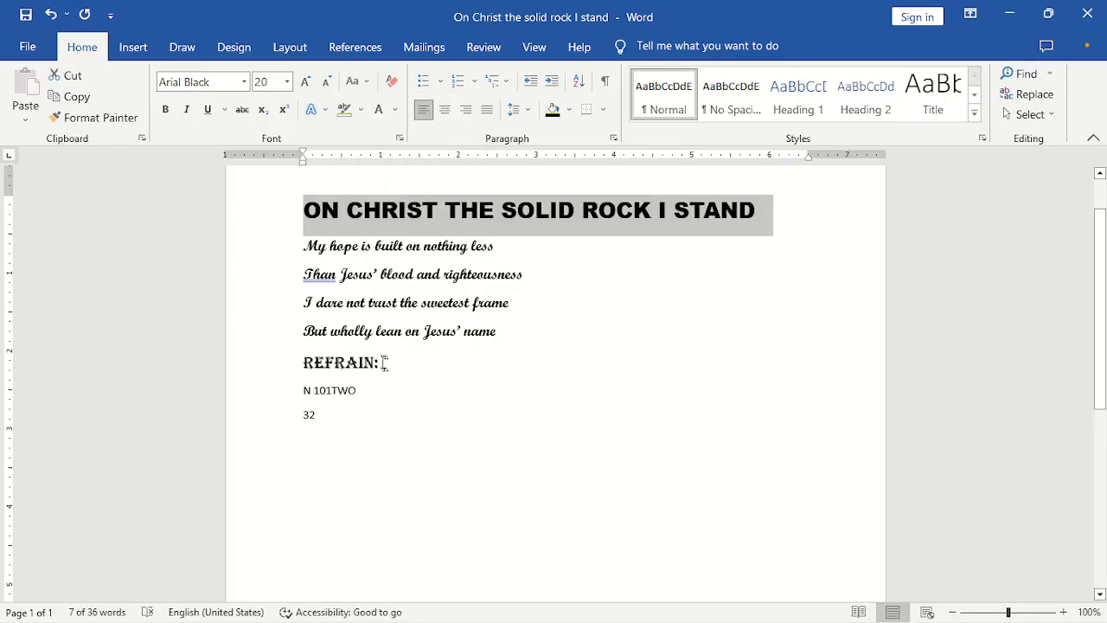
Try Sentence case on the "Refrain:" line, and change it to lowercase.
left_click_drag(386, 364, 308, 370)
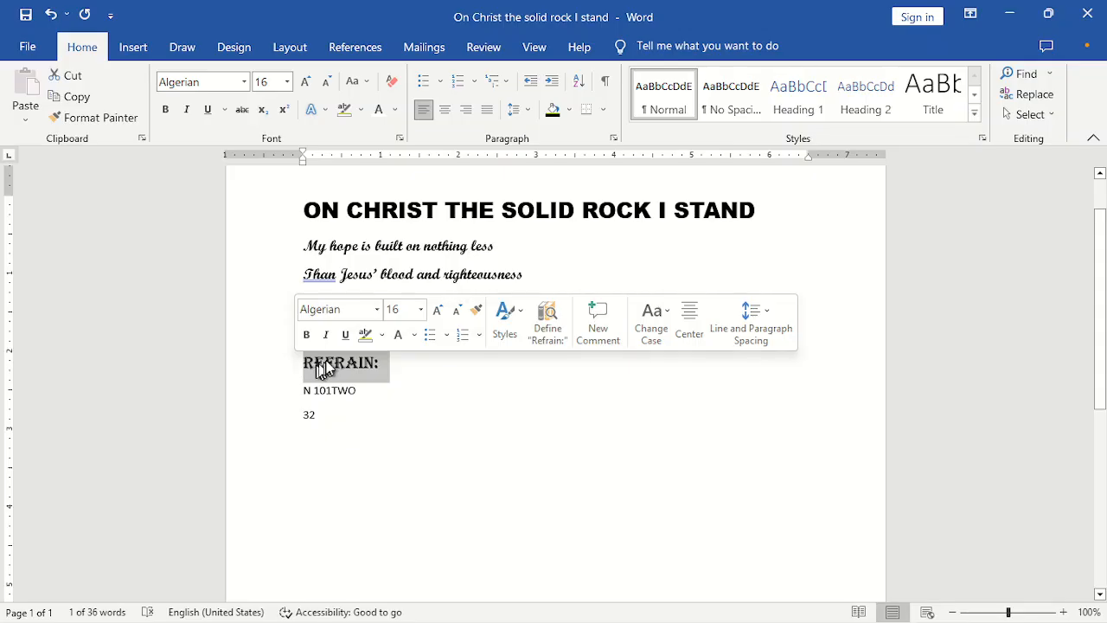
left_click(358, 83)
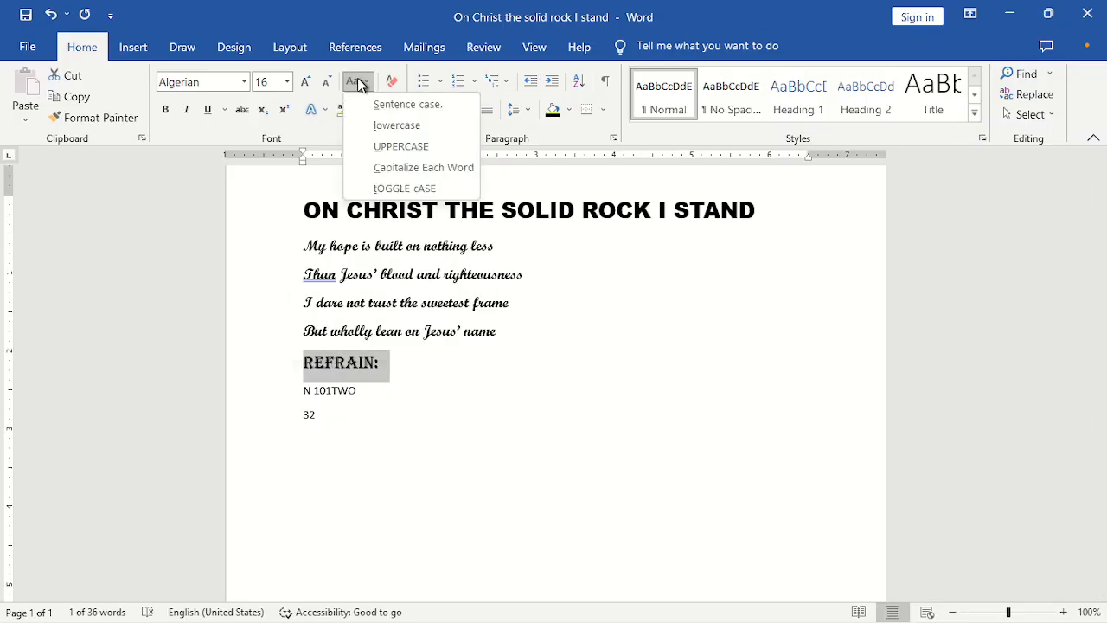
left_click(397, 106)
left_click(397, 110)
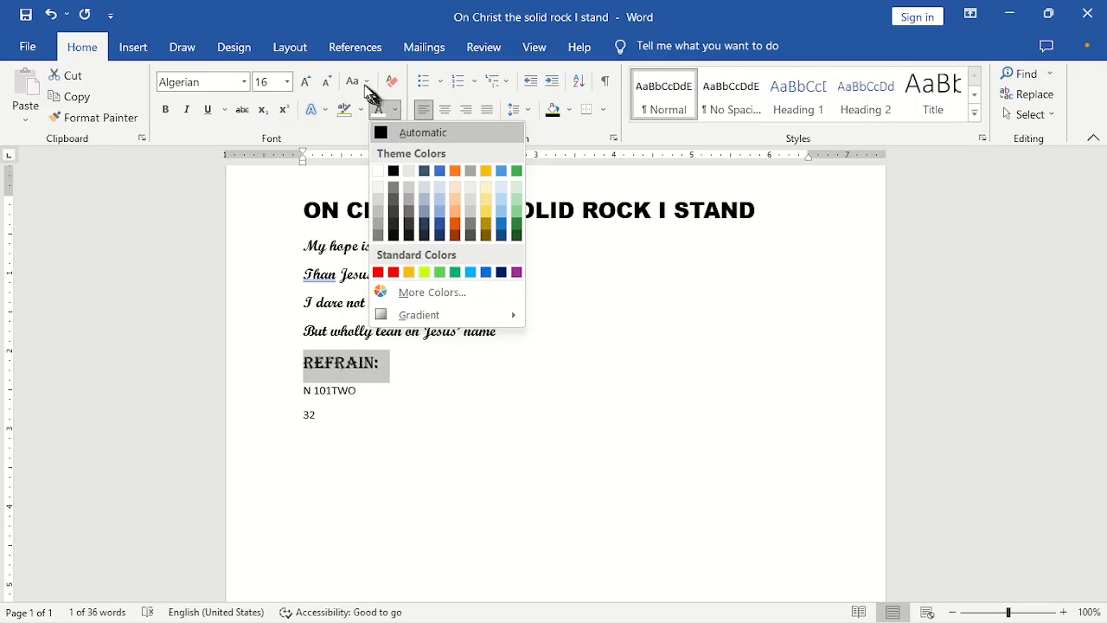
left_click(360, 87)
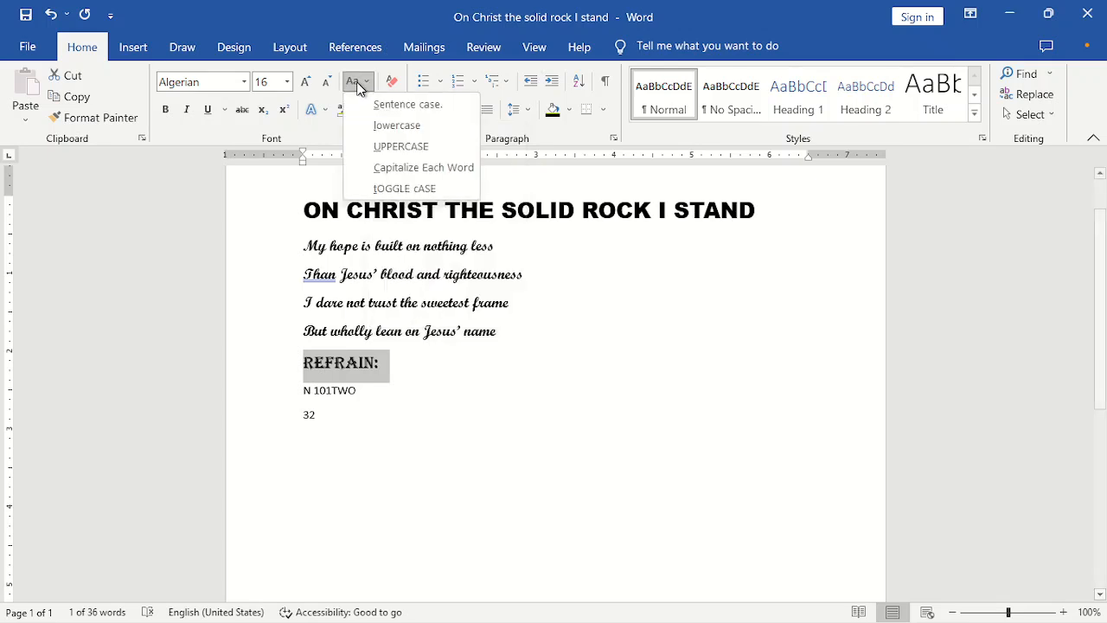
left_click(385, 126)
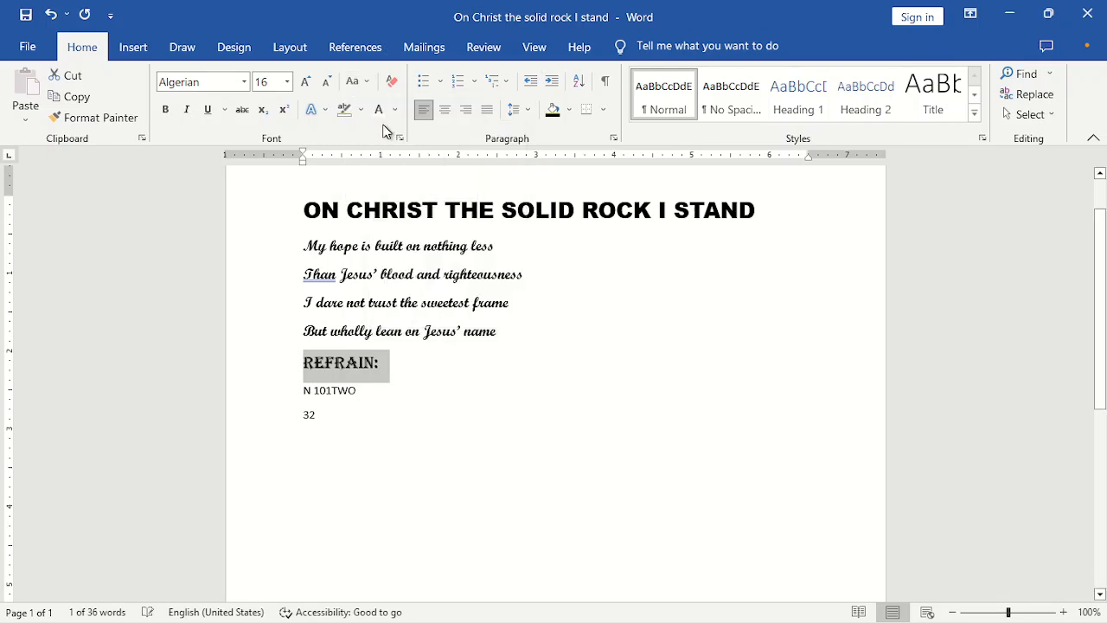
Set the font of the "Refrain:" line to Comic Sans MS and change its case to Sentence case.
left_click(245, 81)
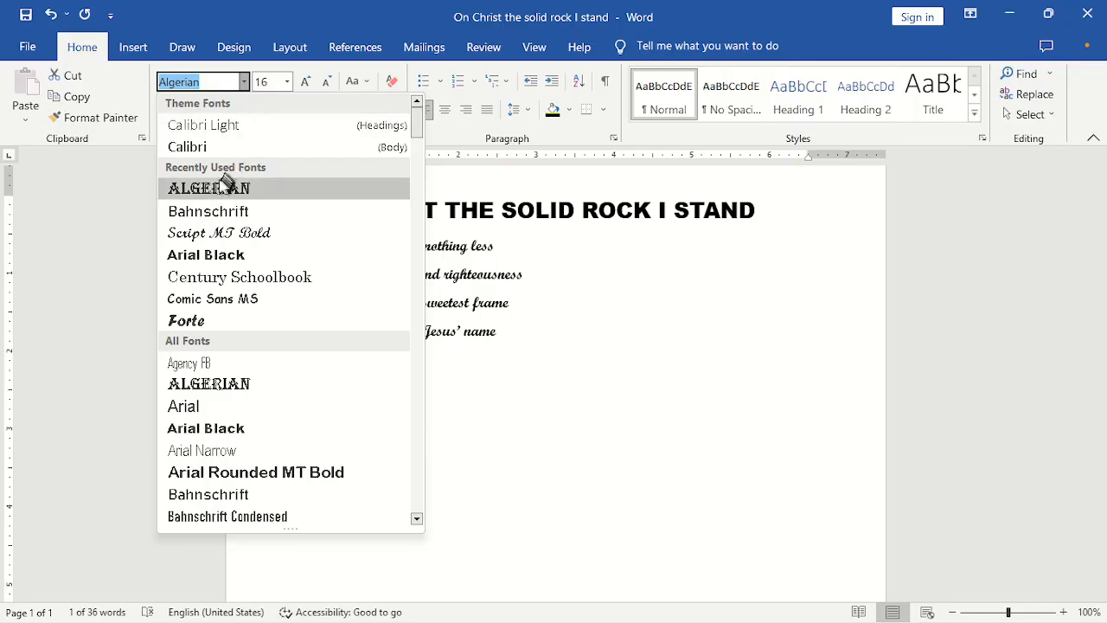
left_click(211, 299)
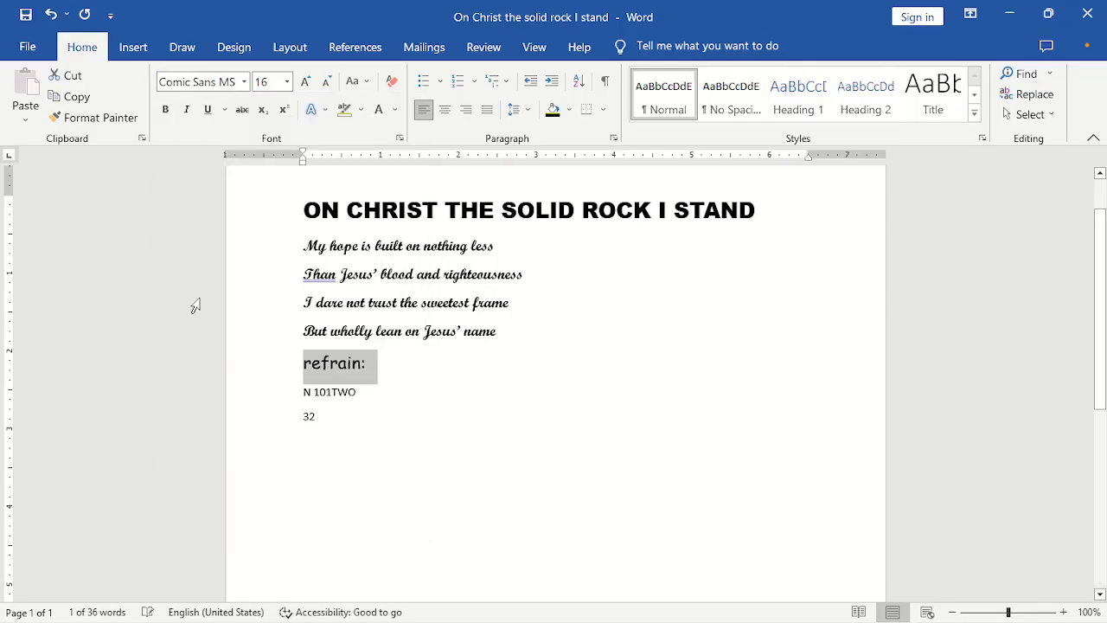
left_click(362, 81)
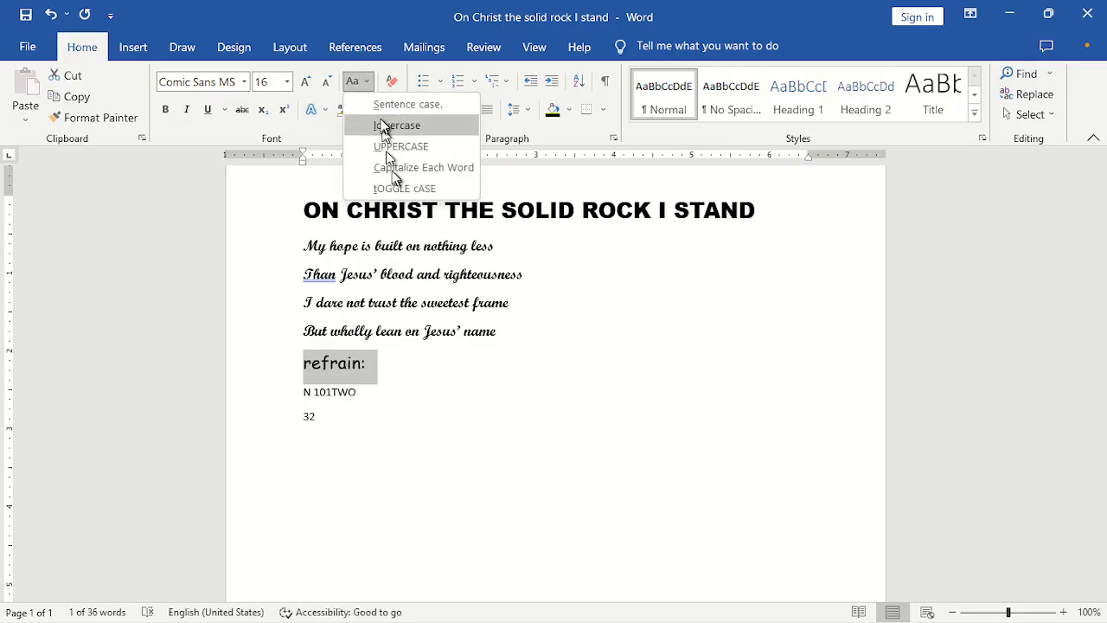
left_click(377, 105)
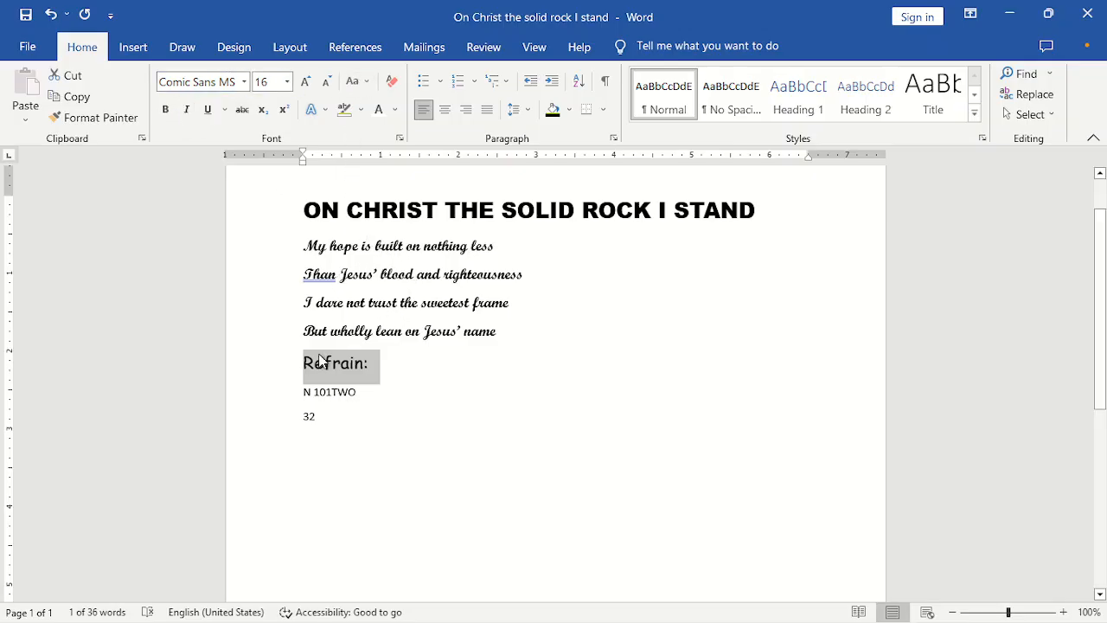
Make the "Refrain:" line bold and underlined, and place the cursor at its end.
left_click(165, 110)
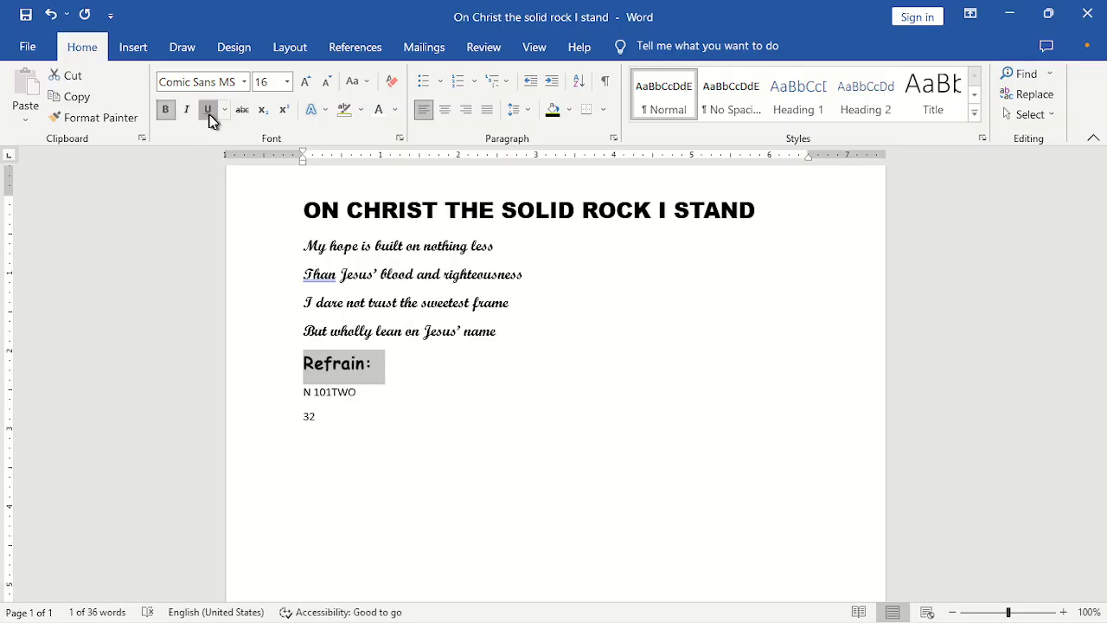
left_click(208, 112)
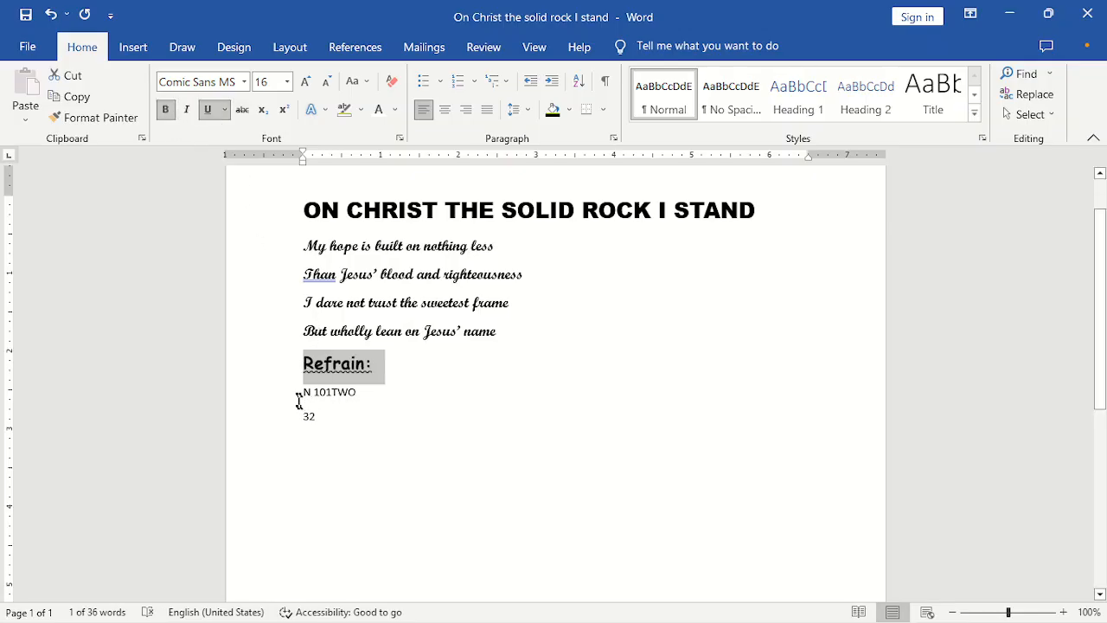
left_click(424, 373)
Insert a blank line below "Refrain:" and format it as italic, without bold or underline.
key("Return")
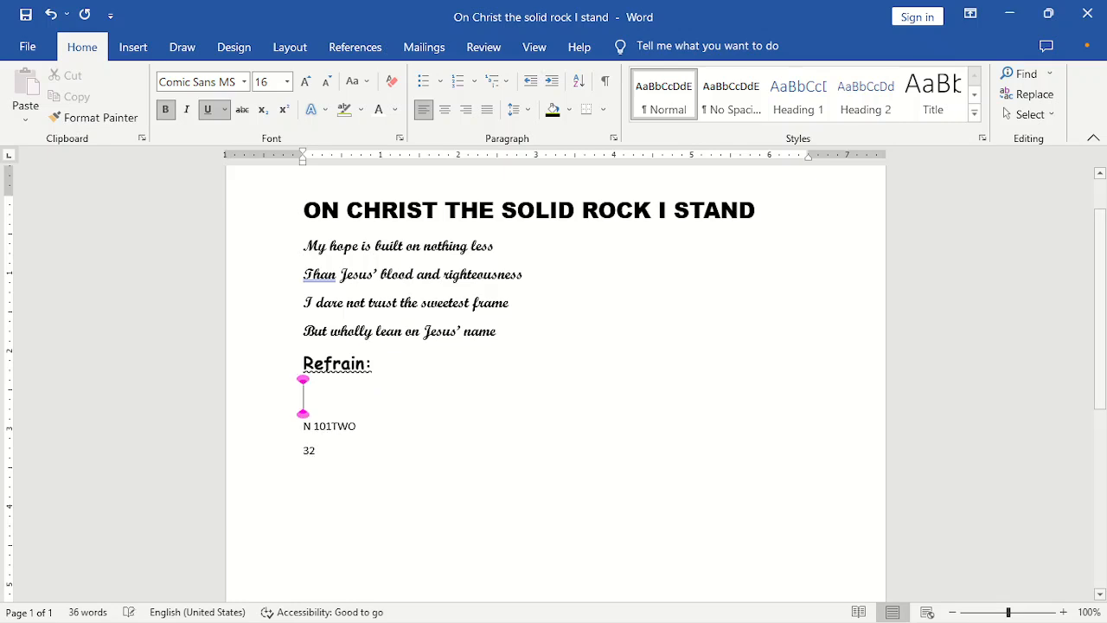
left_click(186, 120)
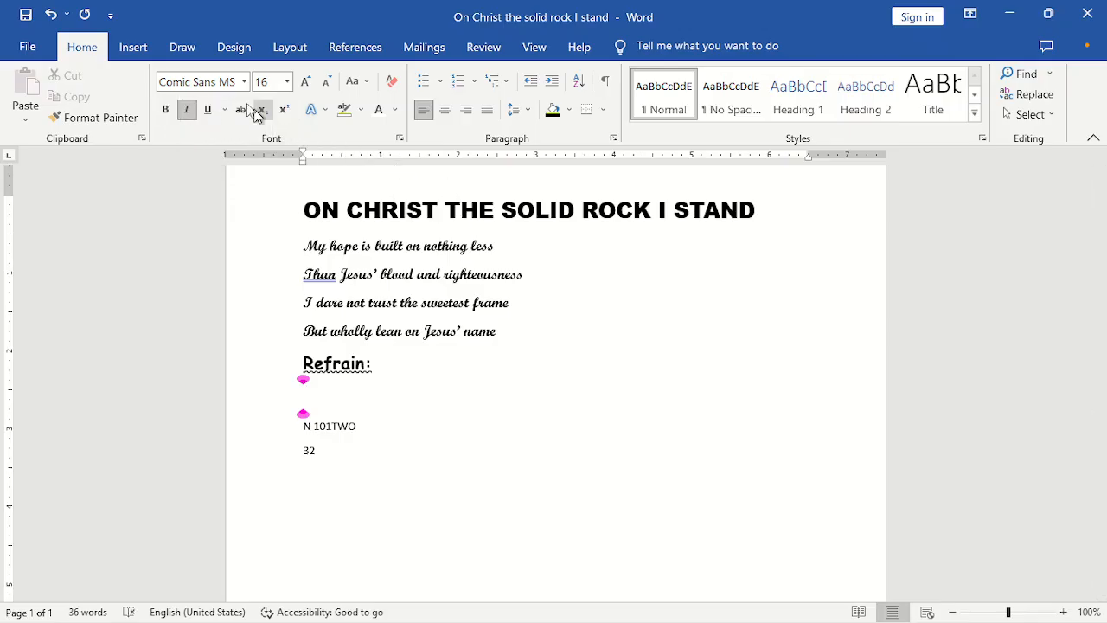
left_click(371, 247)
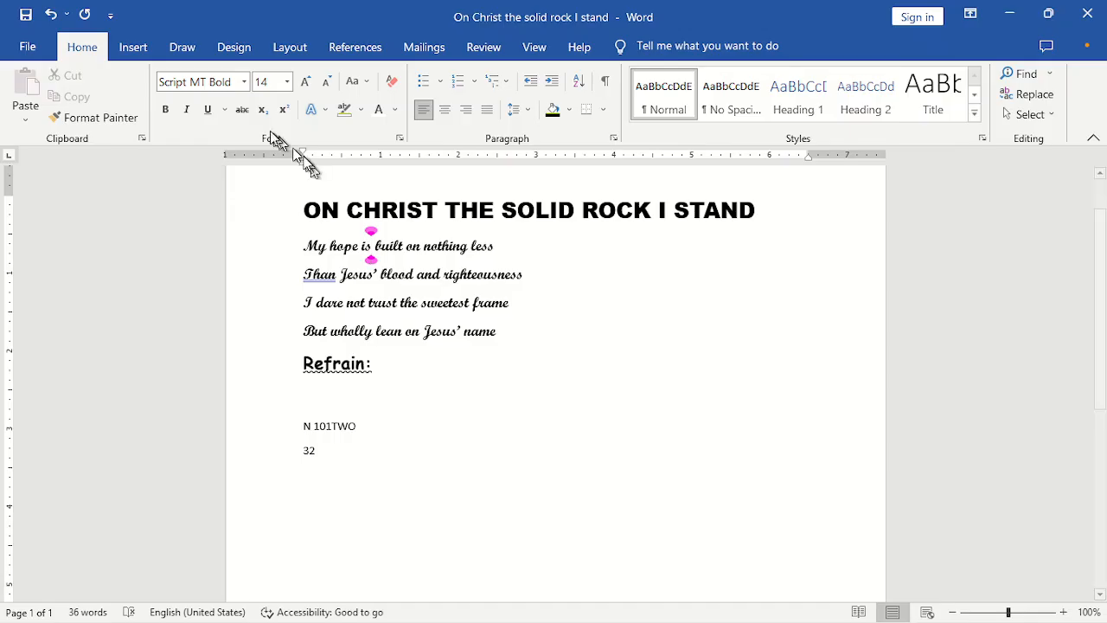
Set the blank line below "Refrain:" to the Script MT Bold font at size 14.
left_click(305, 396)
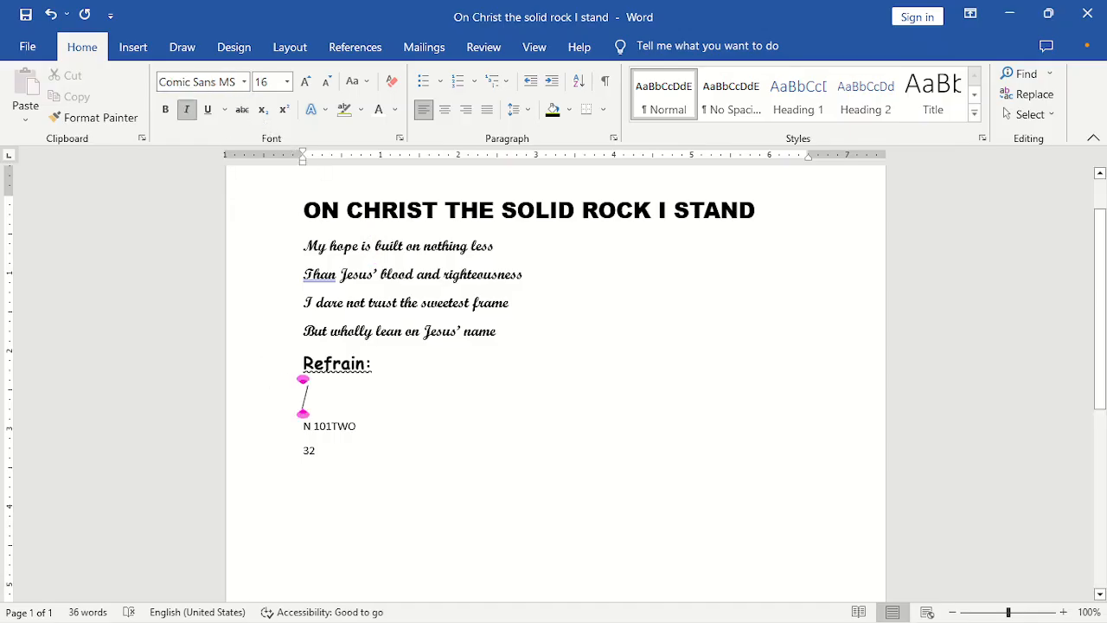
left_click(204, 82)
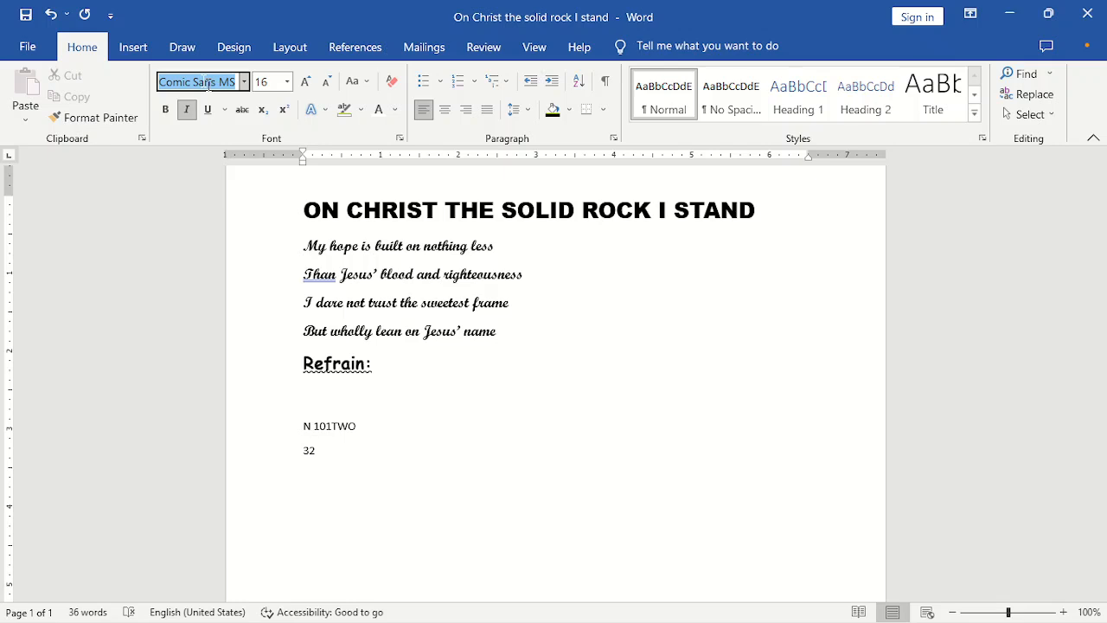
type("Script MT Bold")
key("Return")
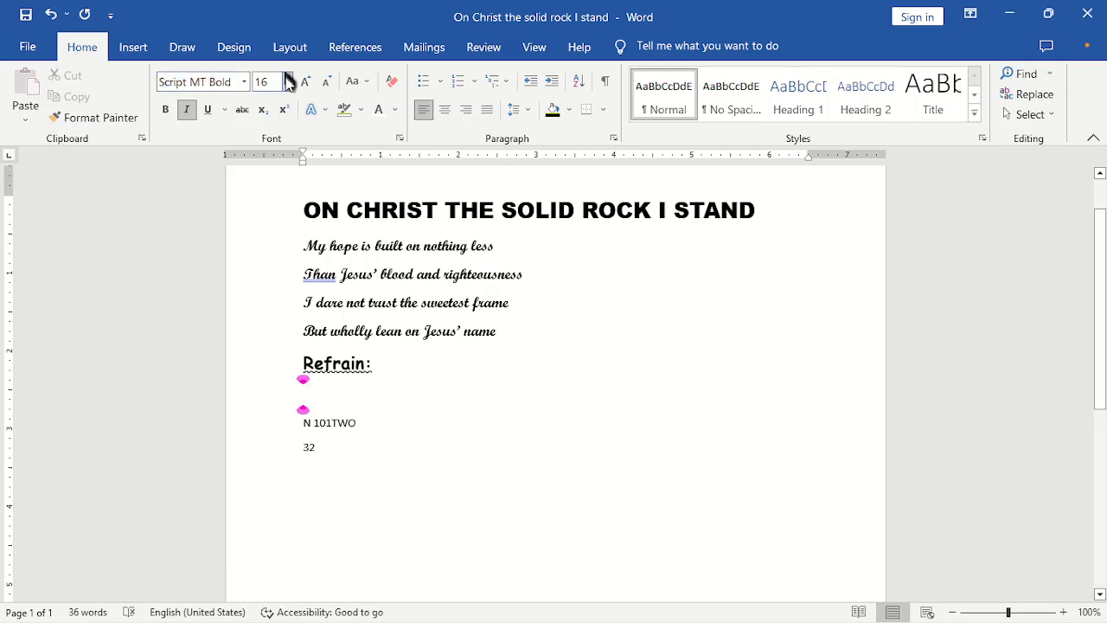
left_click(287, 81)
left_click(265, 188)
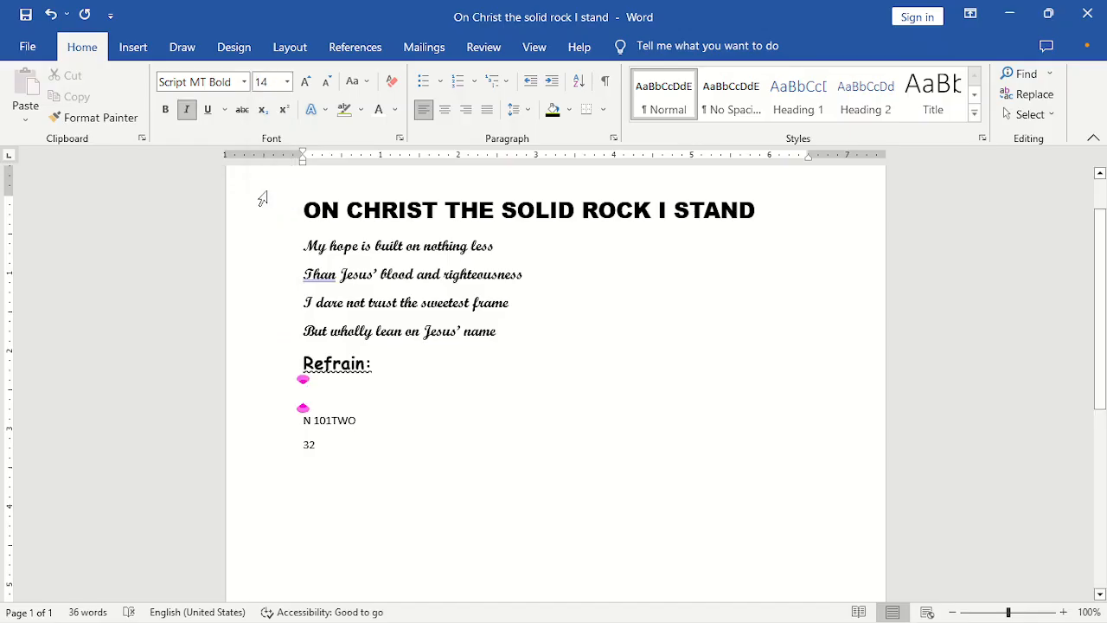
Enter the first refrain line "On Christ the solid rock I stand" below "Refrain:".
type("a")
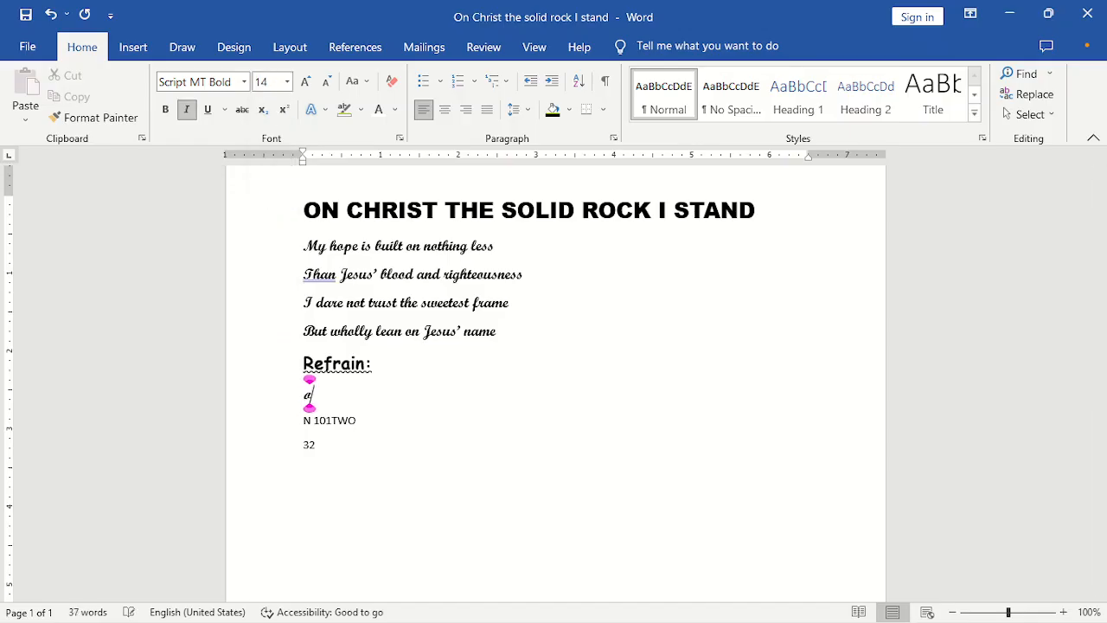
key("BackSpace")
type("On")
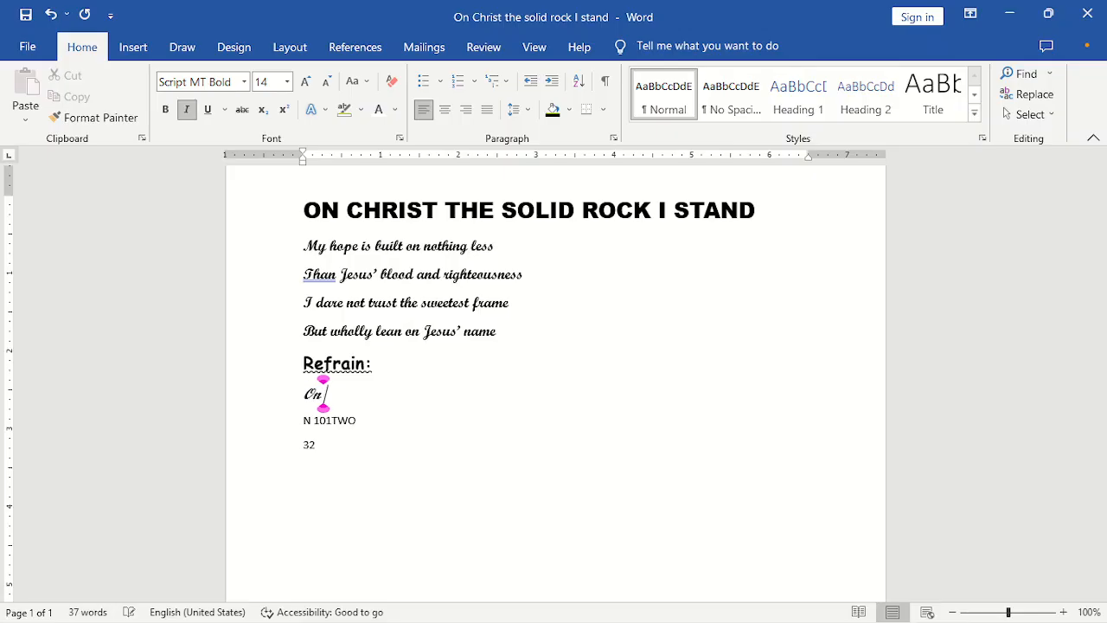
type(" Christ")
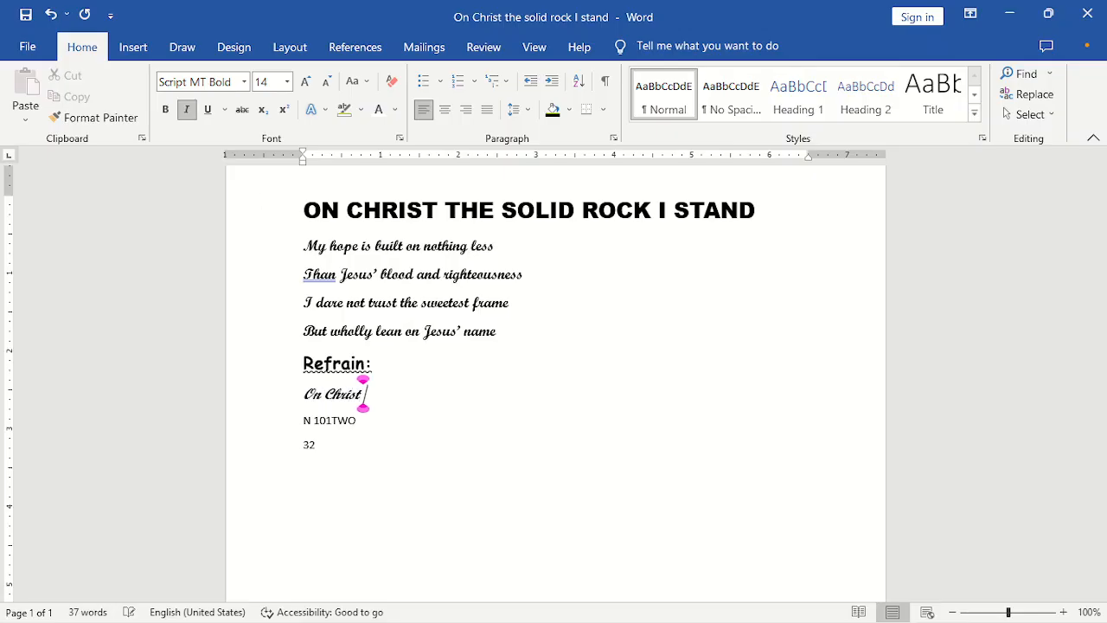
type(" the sol")
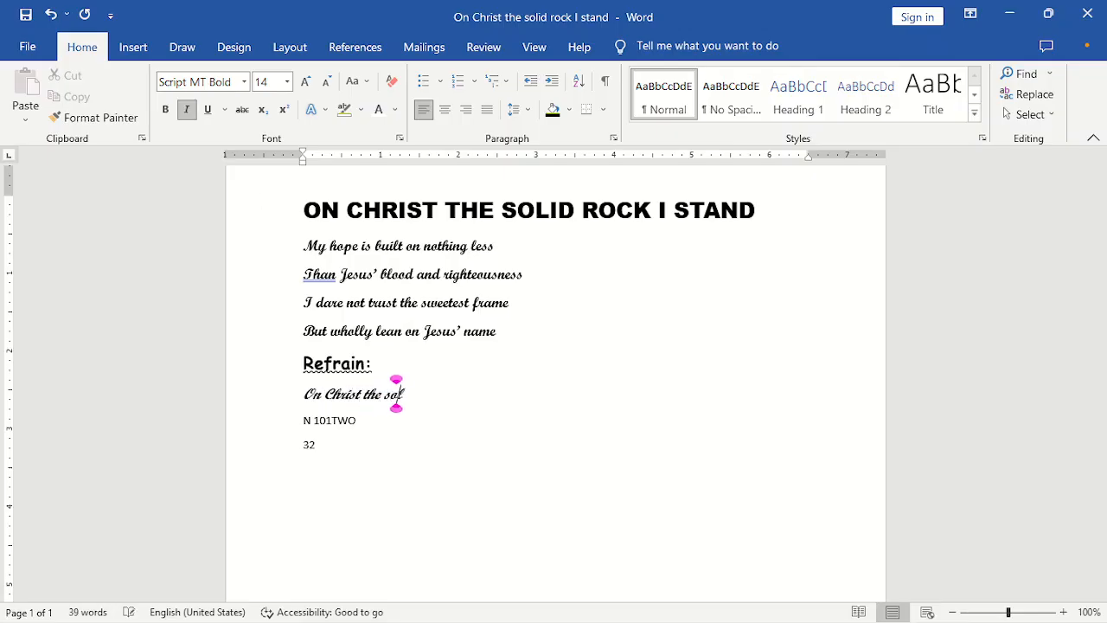
type("id roc")
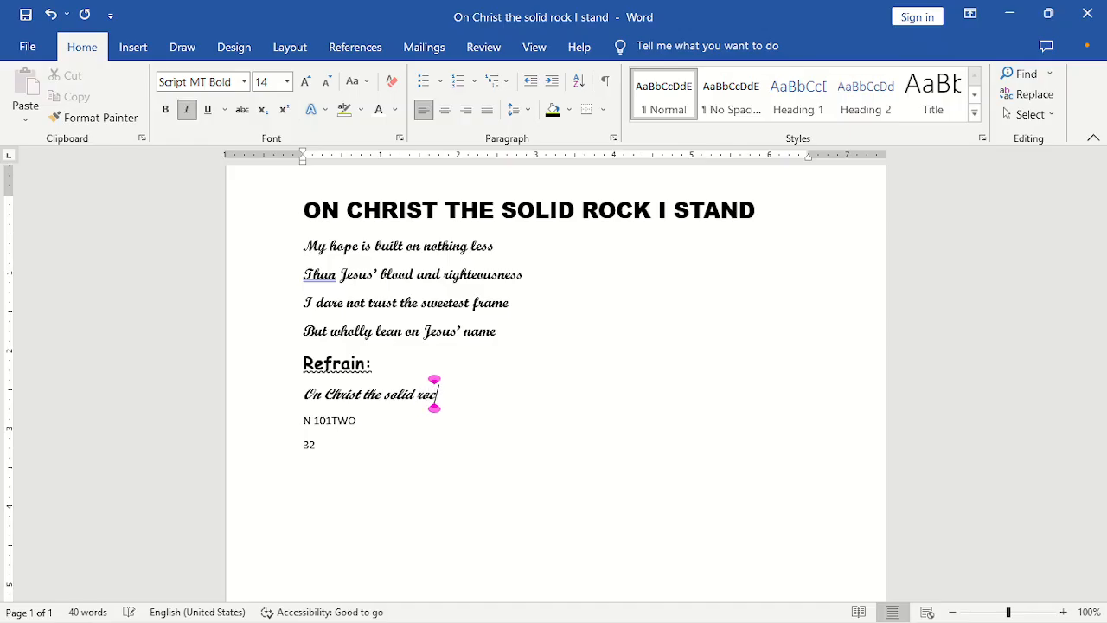
type("k I stand")
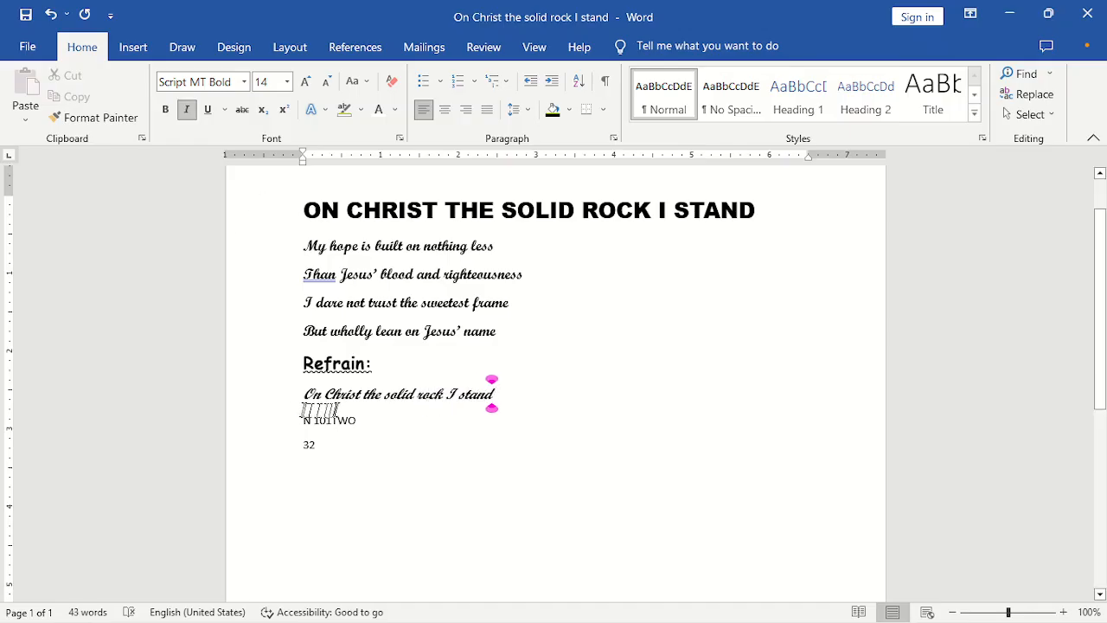
Change the font of the line "On Christ the solid rock I stand" to Comic Sans MS.
left_click_drag(304, 394, 543, 385)
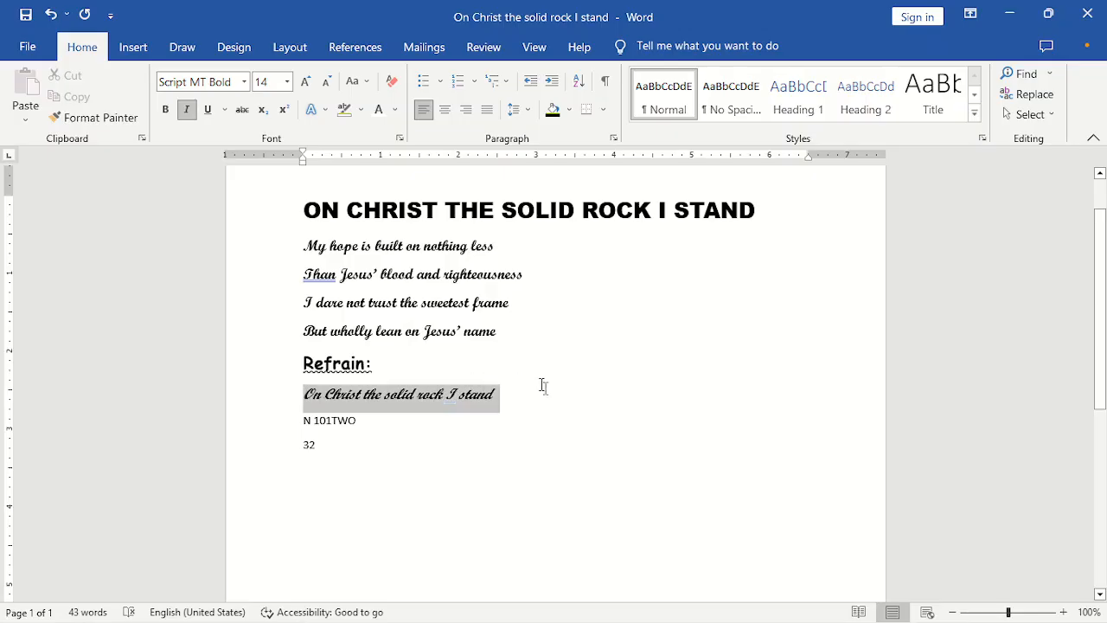
left_click(220, 82)
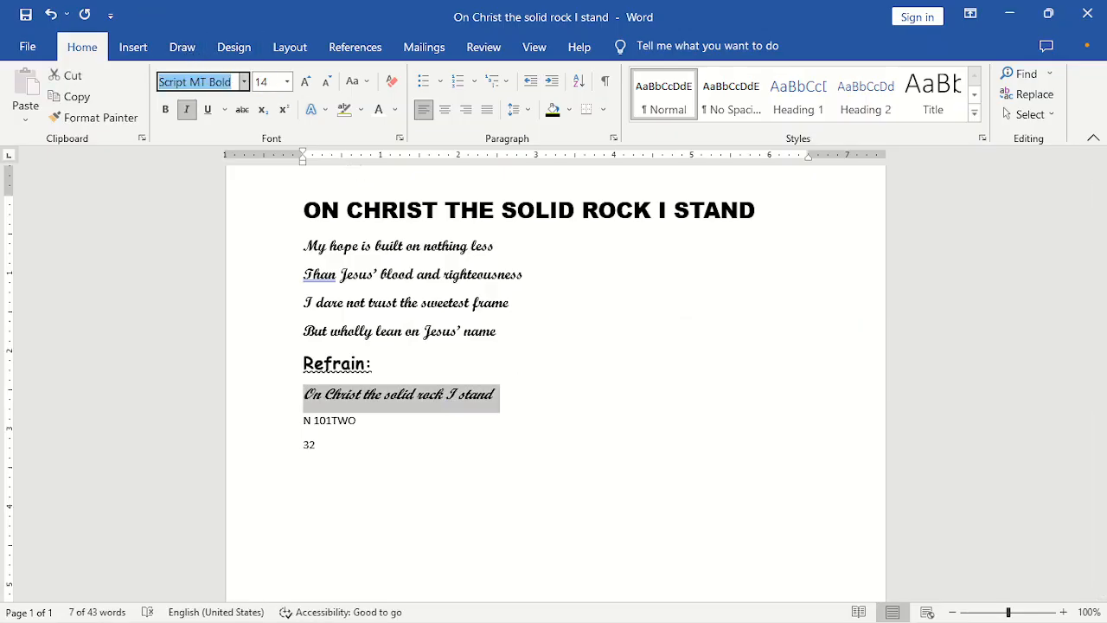
type("Comic Sans MS")
key("Return")
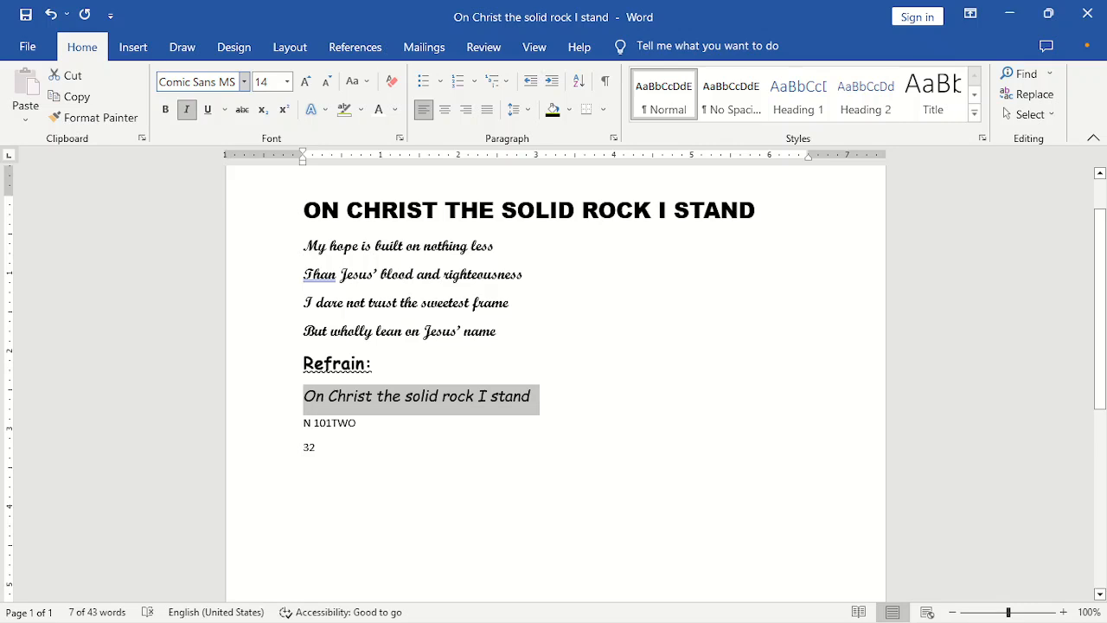
Add commas after "Christ" and after "rock" in the first refrain line.
left_click(373, 396)
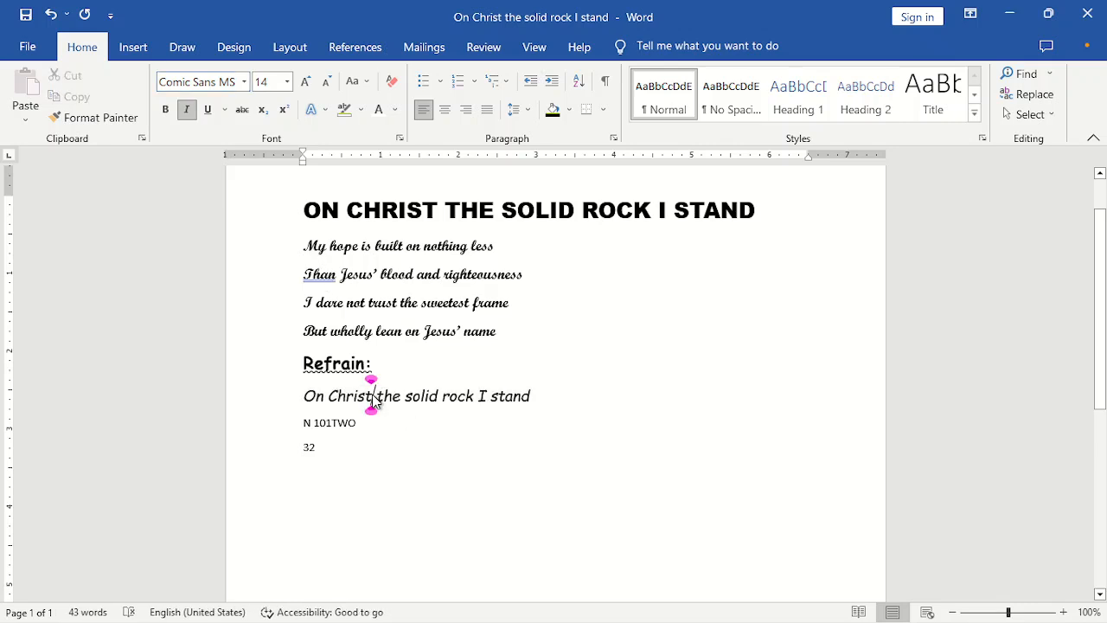
type(",")
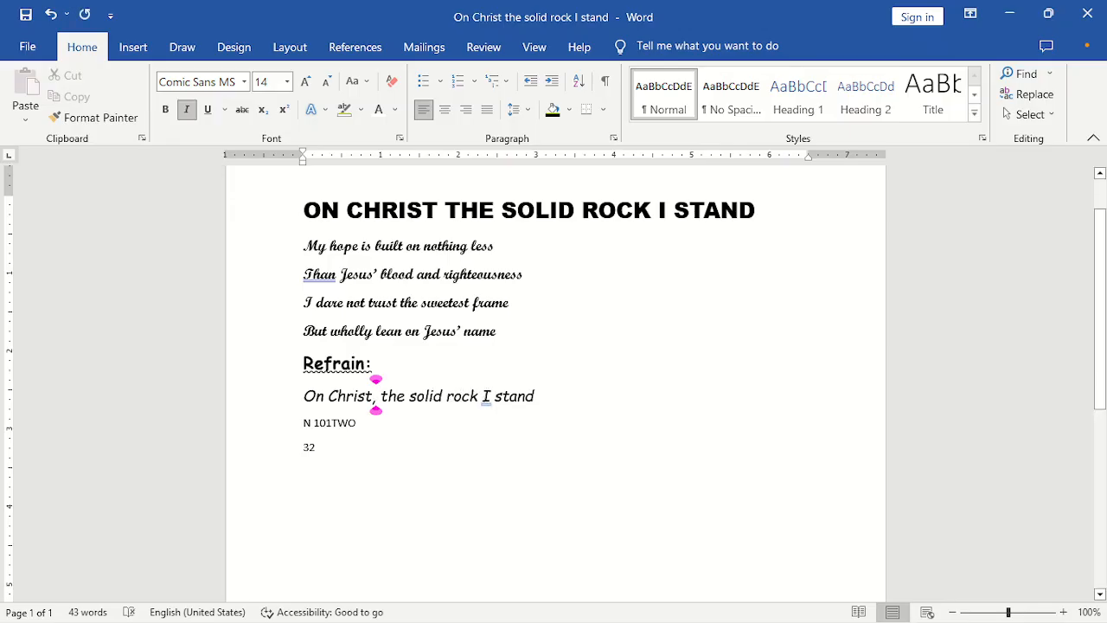
left_click(477, 396)
type(",")
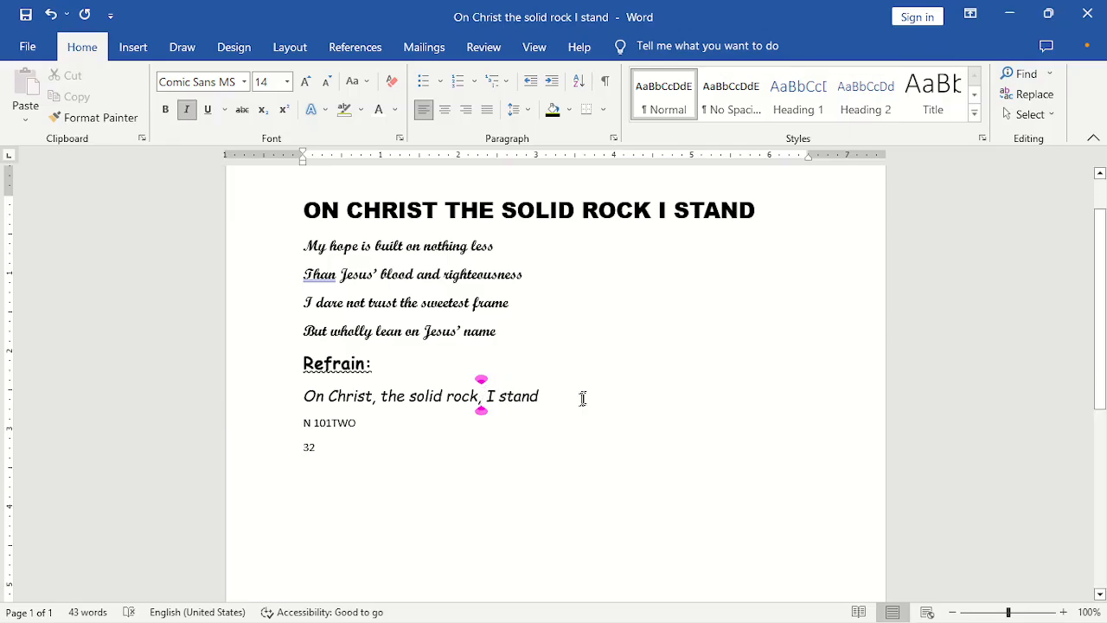
Add a second refrain line reading "All other ground is sinking sand,".
key("End")
key("Return")
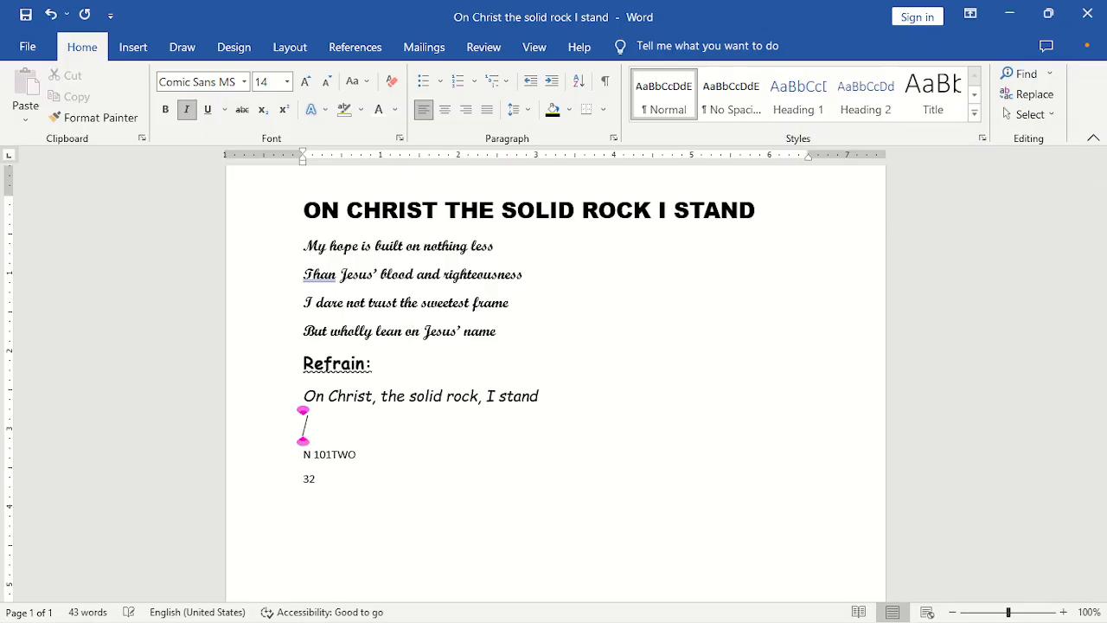
type("All")
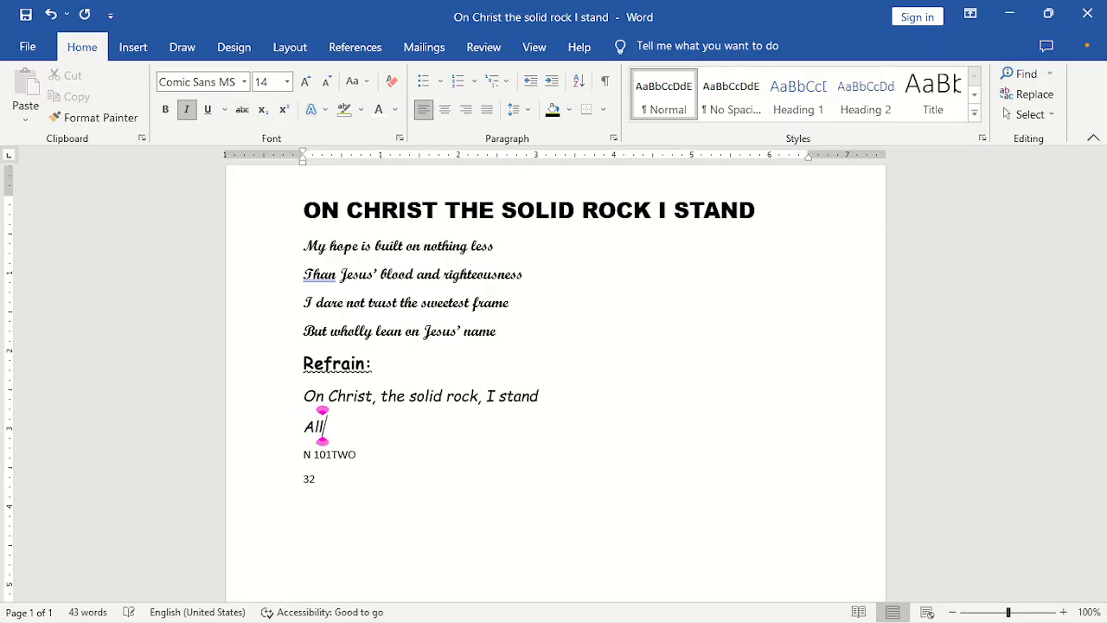
type(" other g")
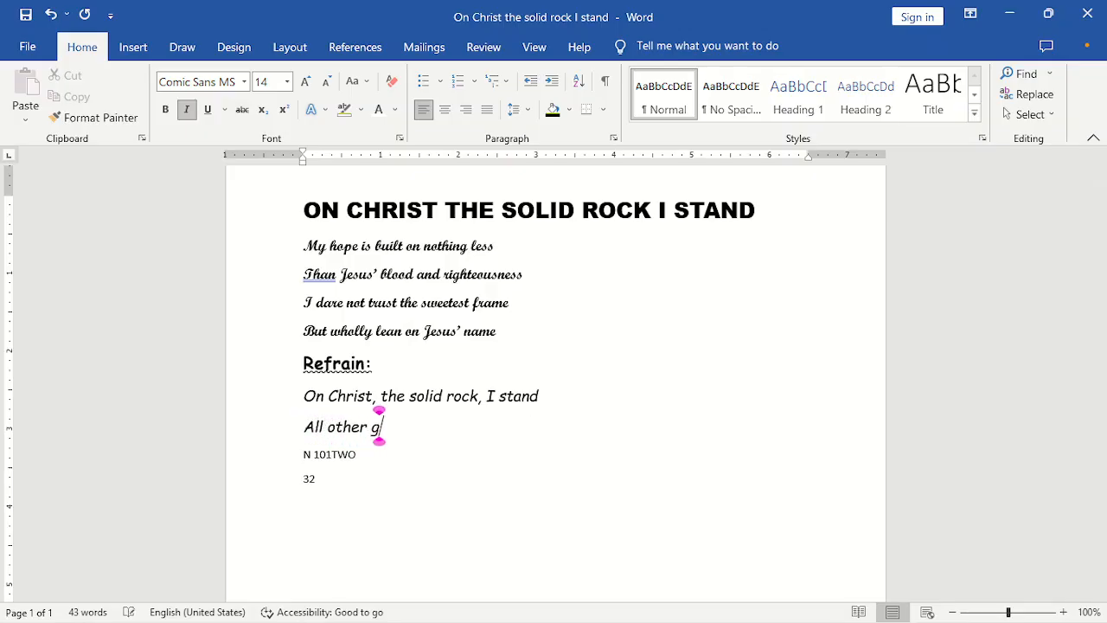
type("round is s")
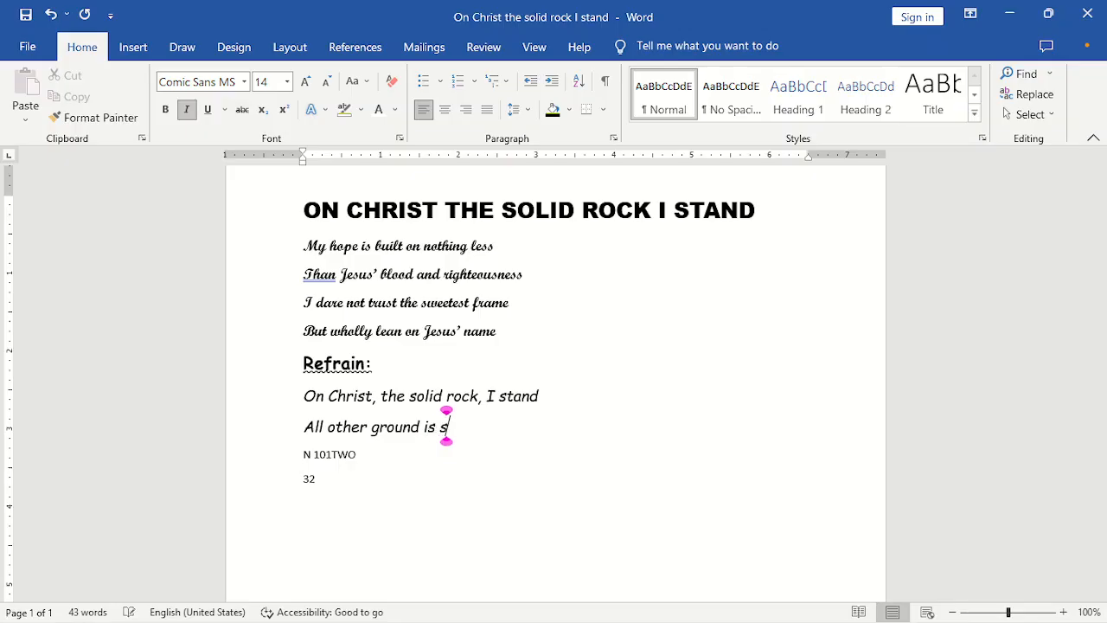
type("inking sand,")
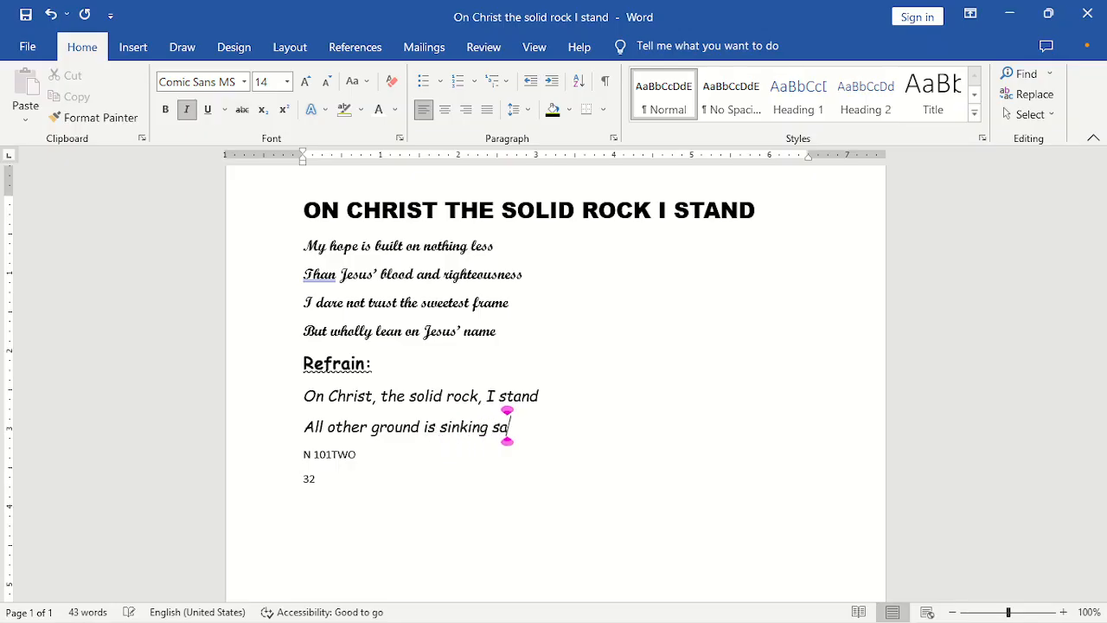
Add a third refrain line reading "All other ground is sinking sand." with a closing period.
key("Return")
type("A")
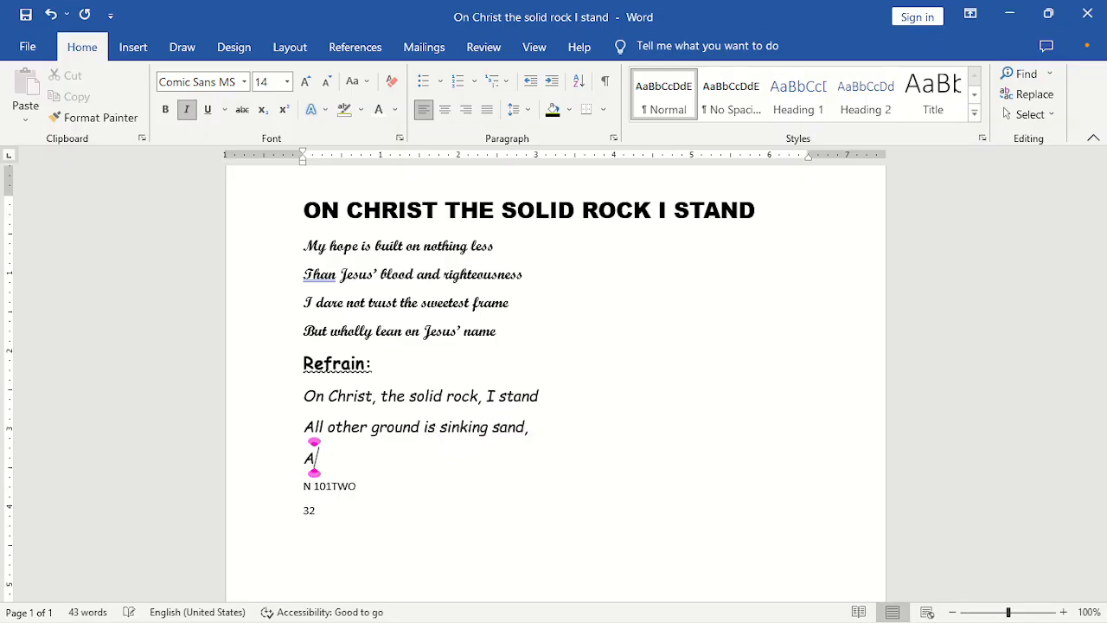
type("ll other ")
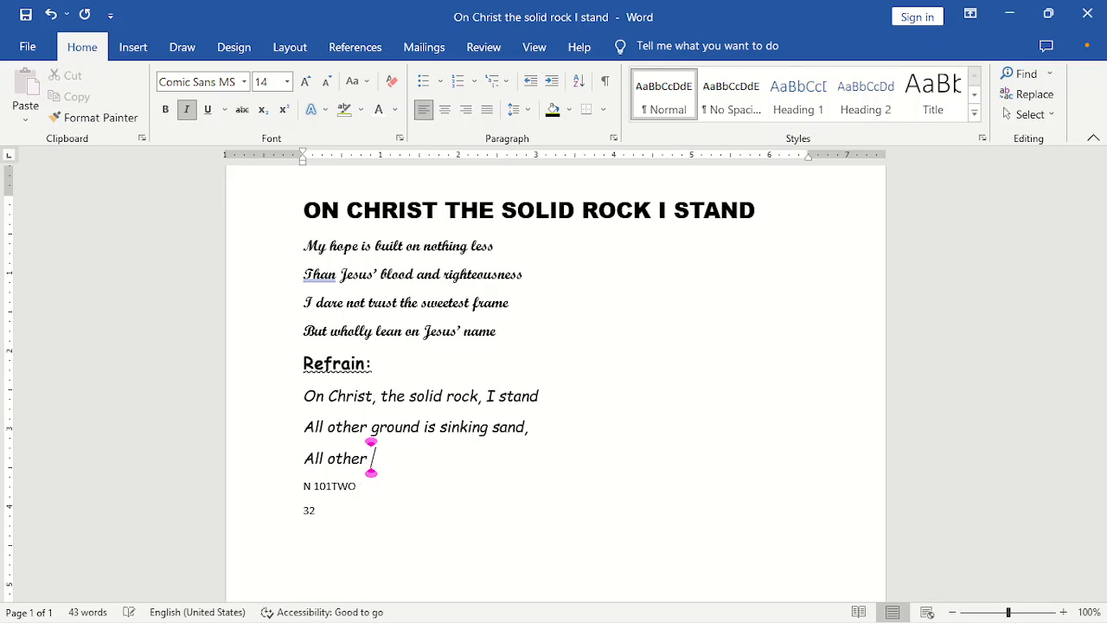
type("ground i")
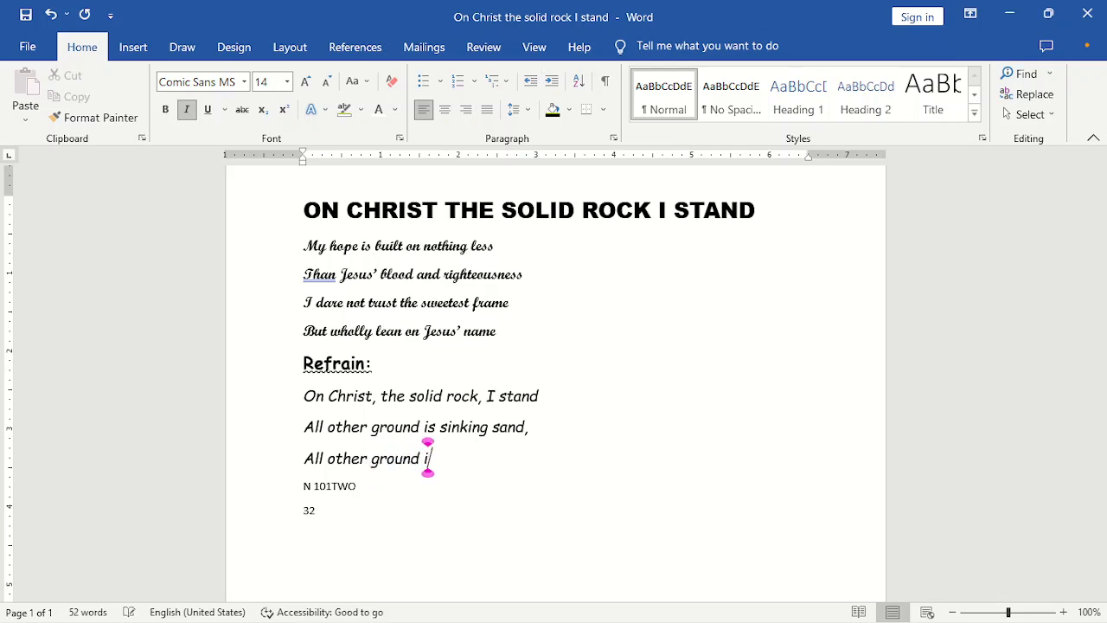
type("s sinking")
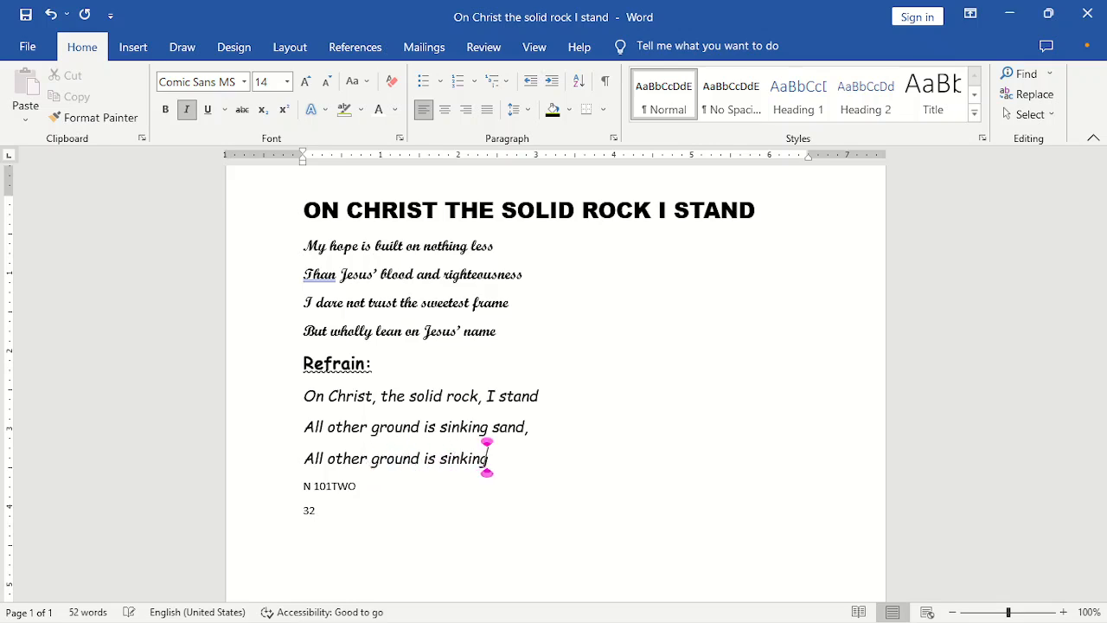
type(" sand.")
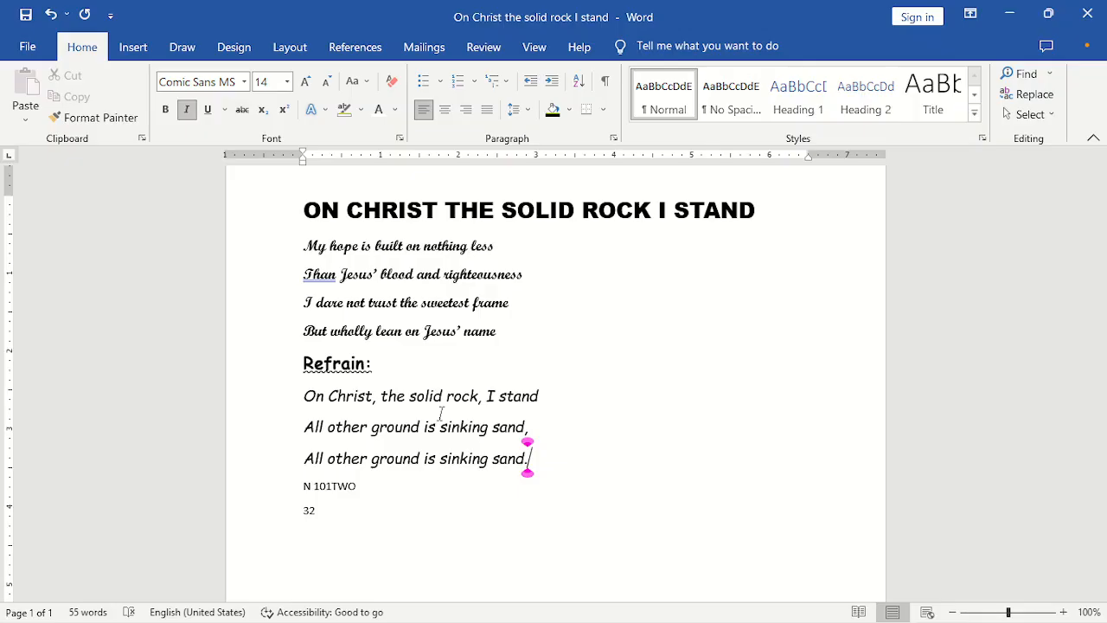
left_click(326, 486)
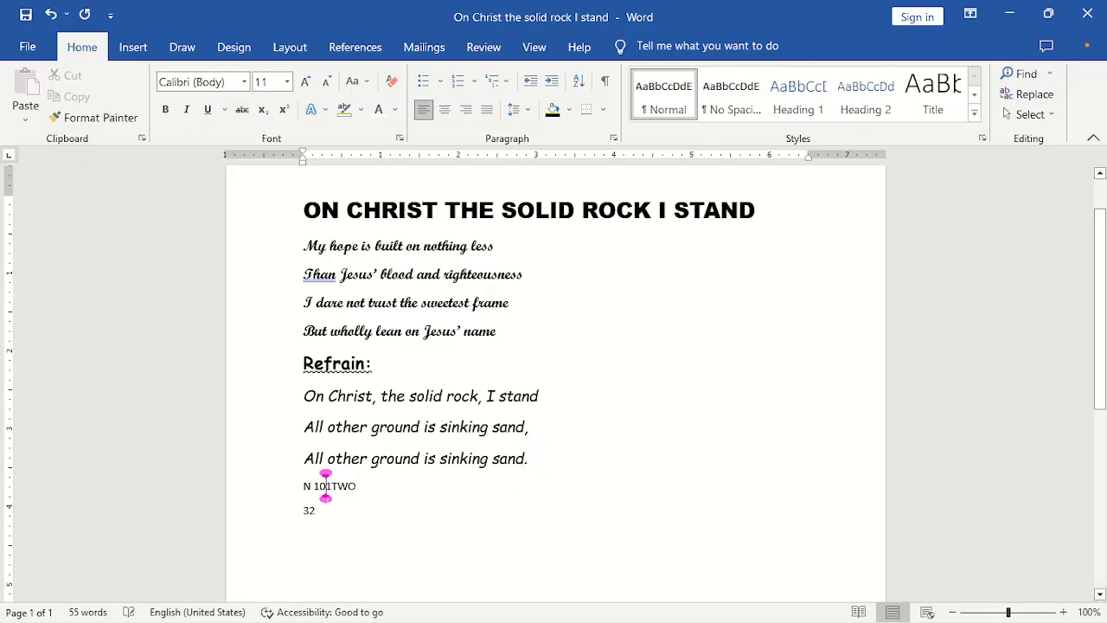
right_click(335, 519)
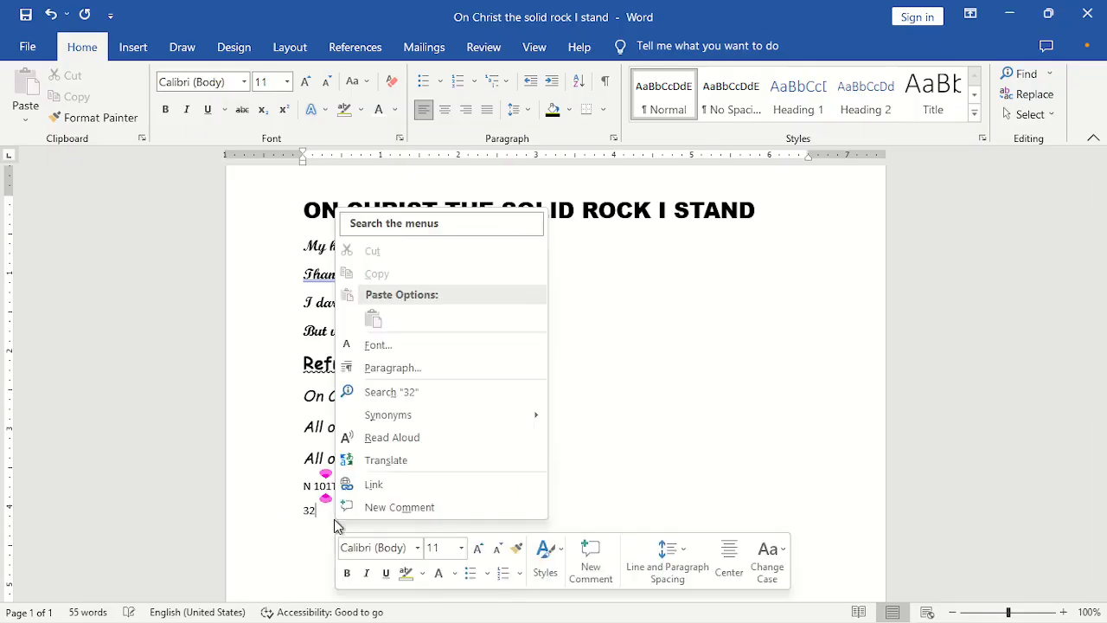
left_click(682, 464)
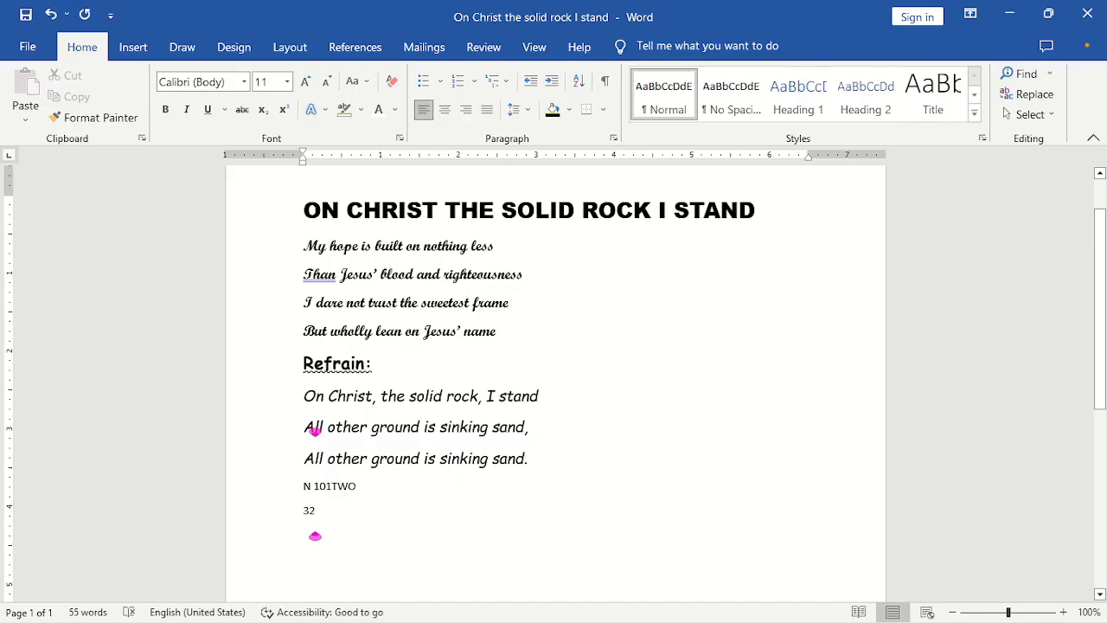
Clear the stray characters on the line below "32", set the font size there to 14 and enter "0".
key("Return")
key("Return")
key("Return")
key("Return")
type("jk")
key("BackSpace")
key("BackSpace")
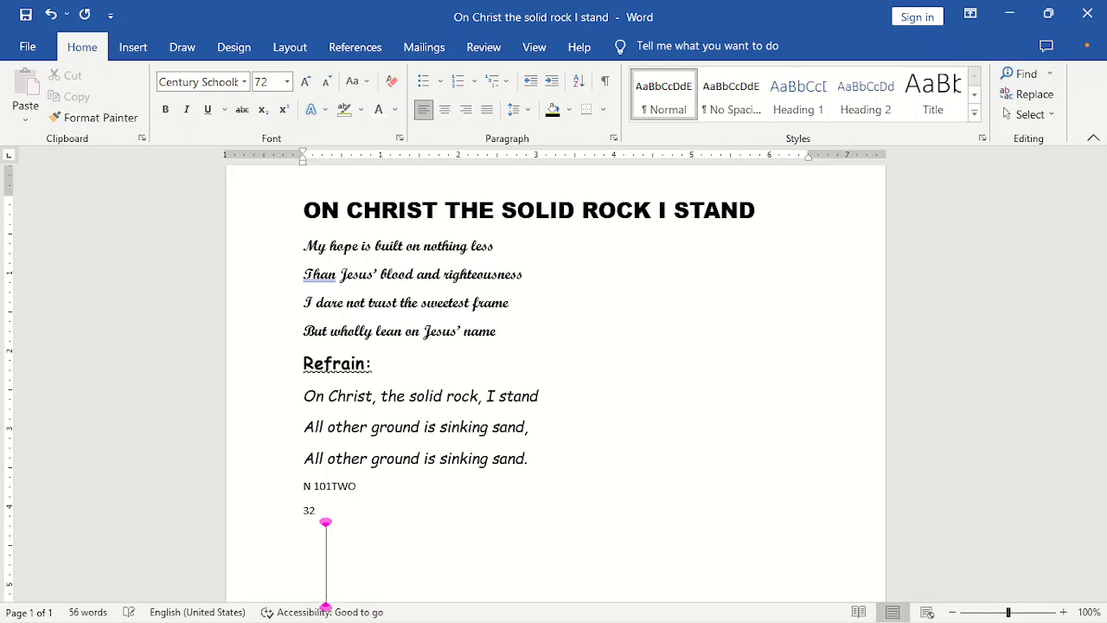
key("BackSpace")
left_click(271, 87)
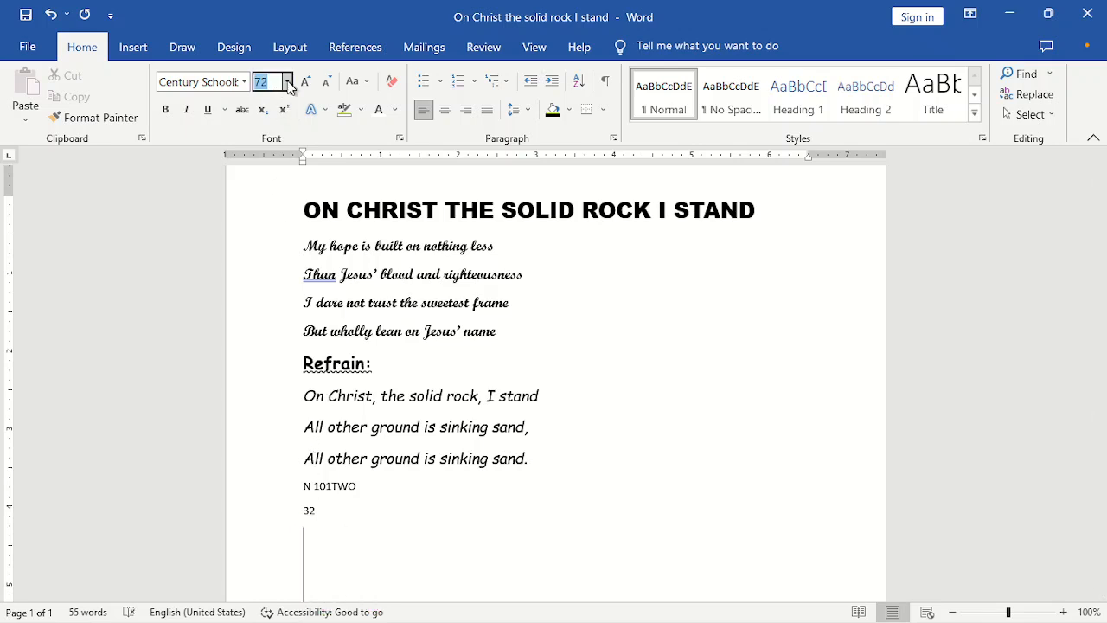
type("14")
key("Return")
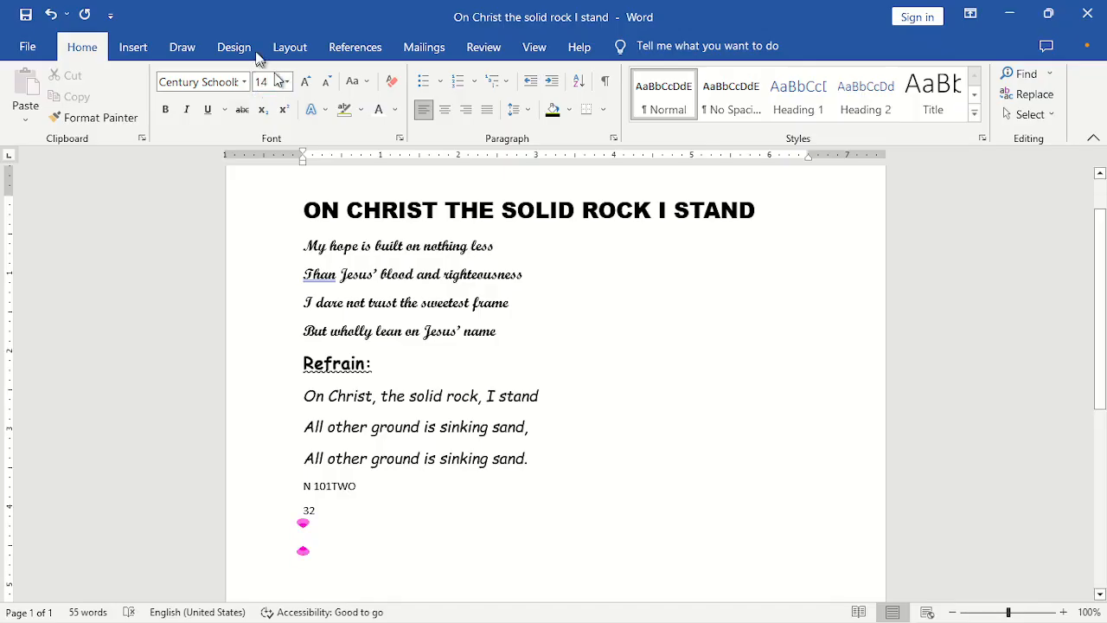
type("0")
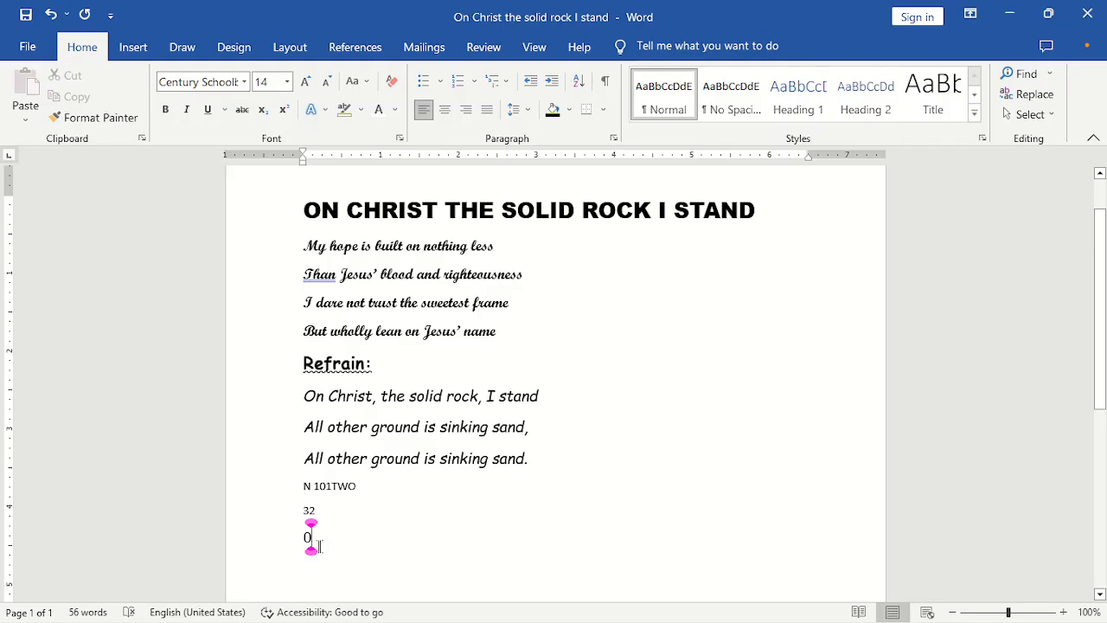
Apply strikethrough to the "0" on the last line.
left_click_drag(319, 547, 298, 542)
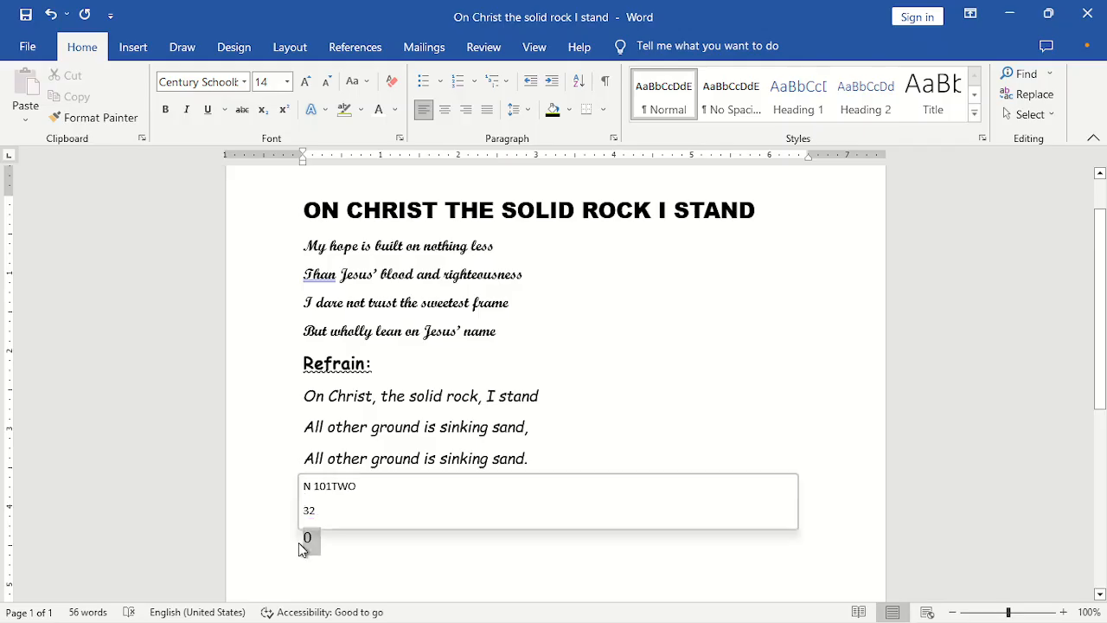
left_click(243, 117)
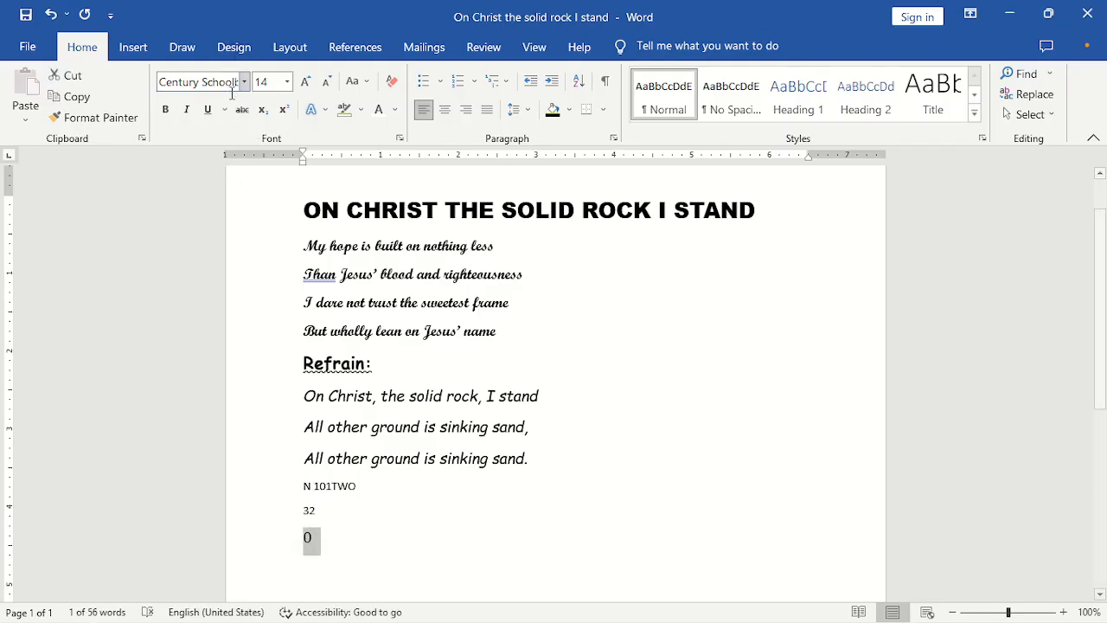
left_click(245, 119)
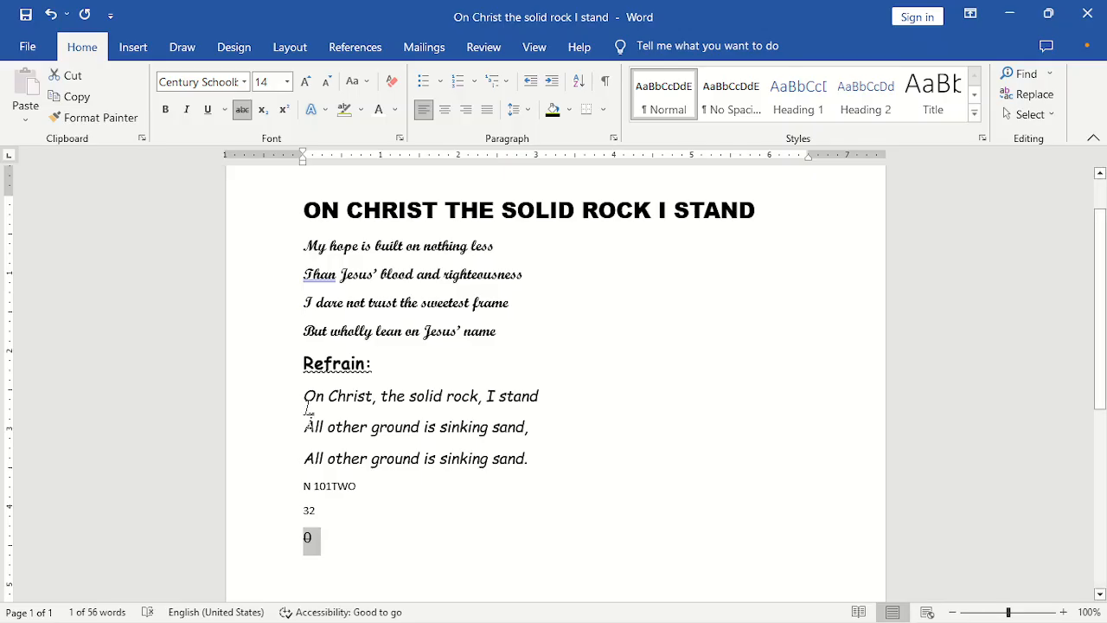
Set the font size of the three sample lines "N 101TWO", "32" and "0" to 20.
left_click_drag(300, 485, 351, 532)
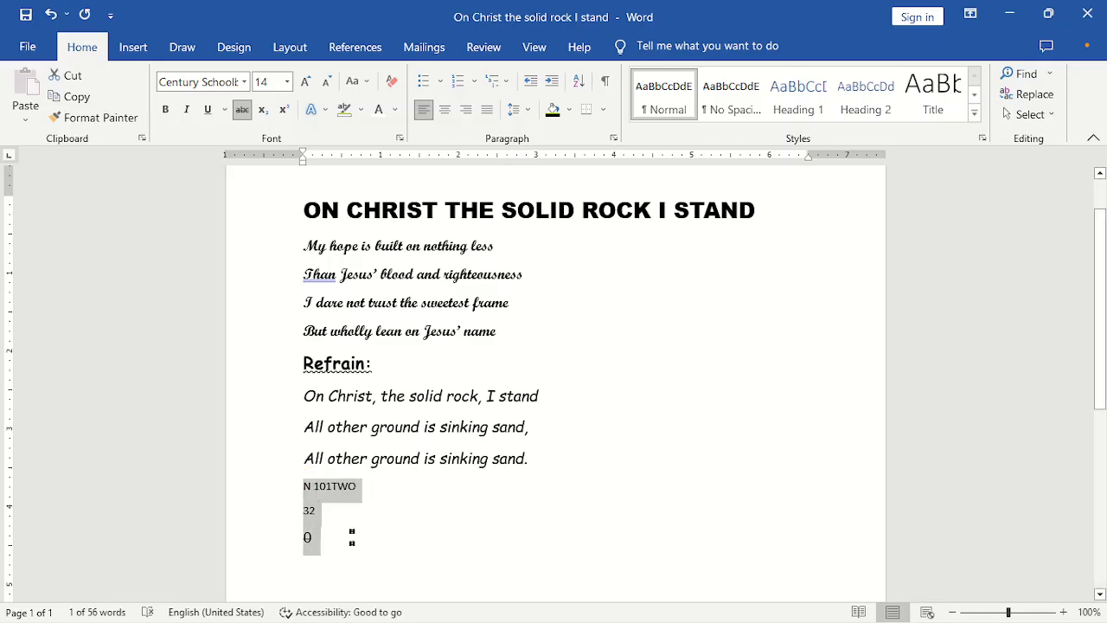
left_click(254, 81)
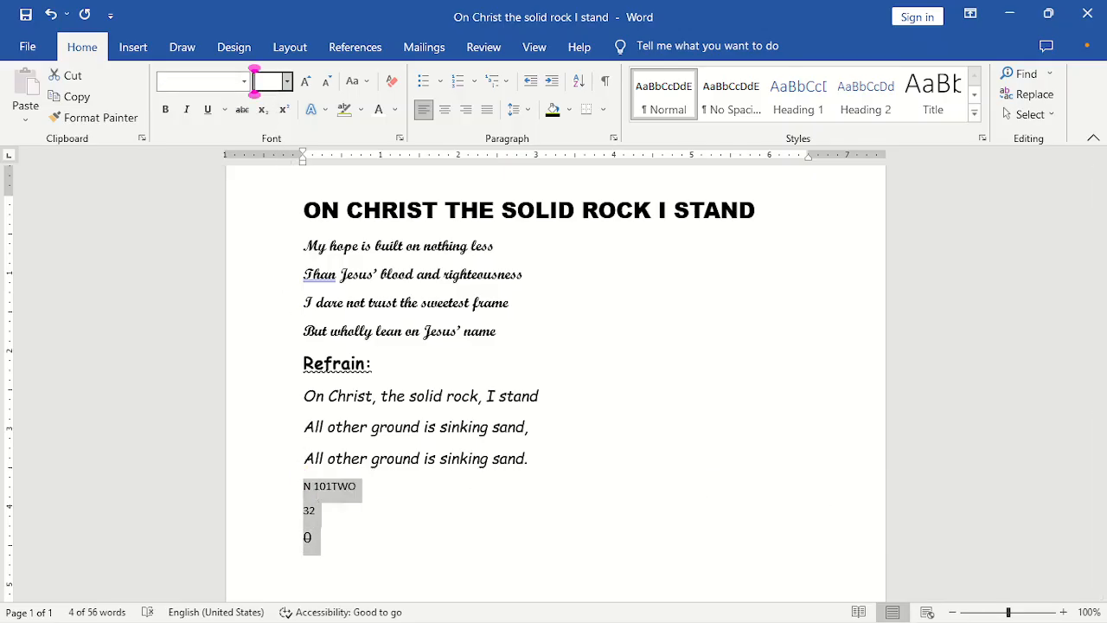
type("20")
key("Return")
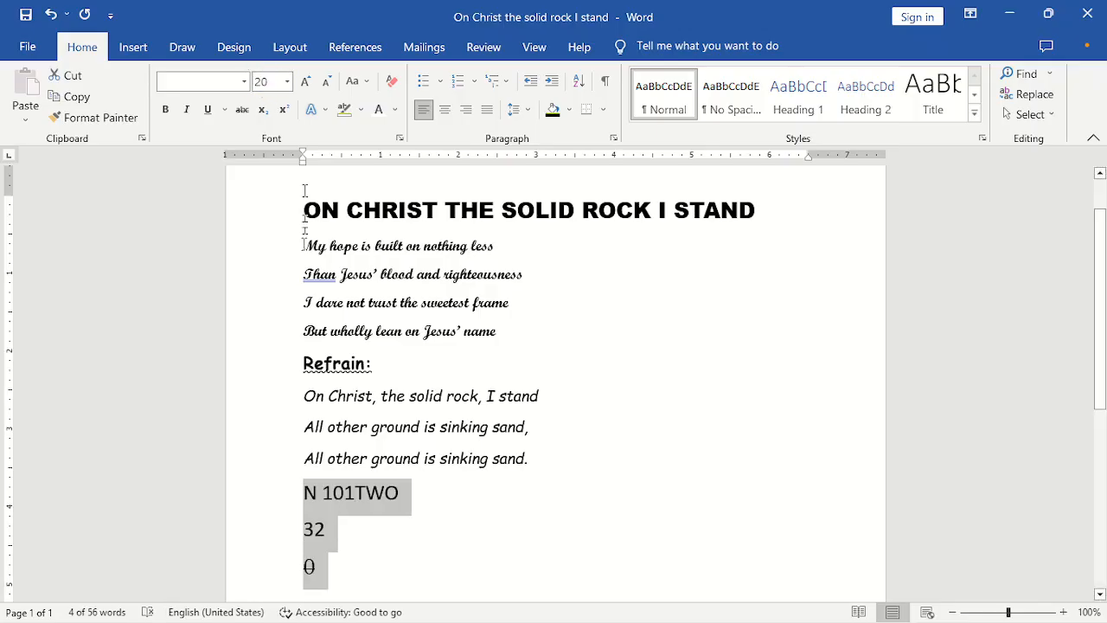
left_click(314, 577)
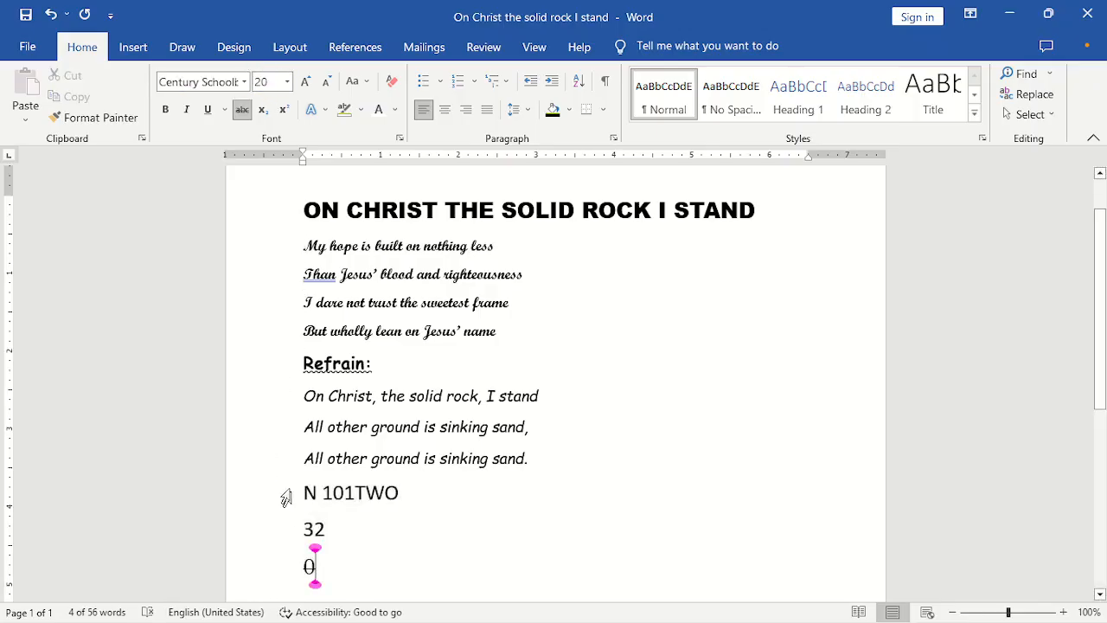
Apply the Double strikethrough effect to the "N" before "101TWO".
left_click_drag(318, 493, 309, 493)
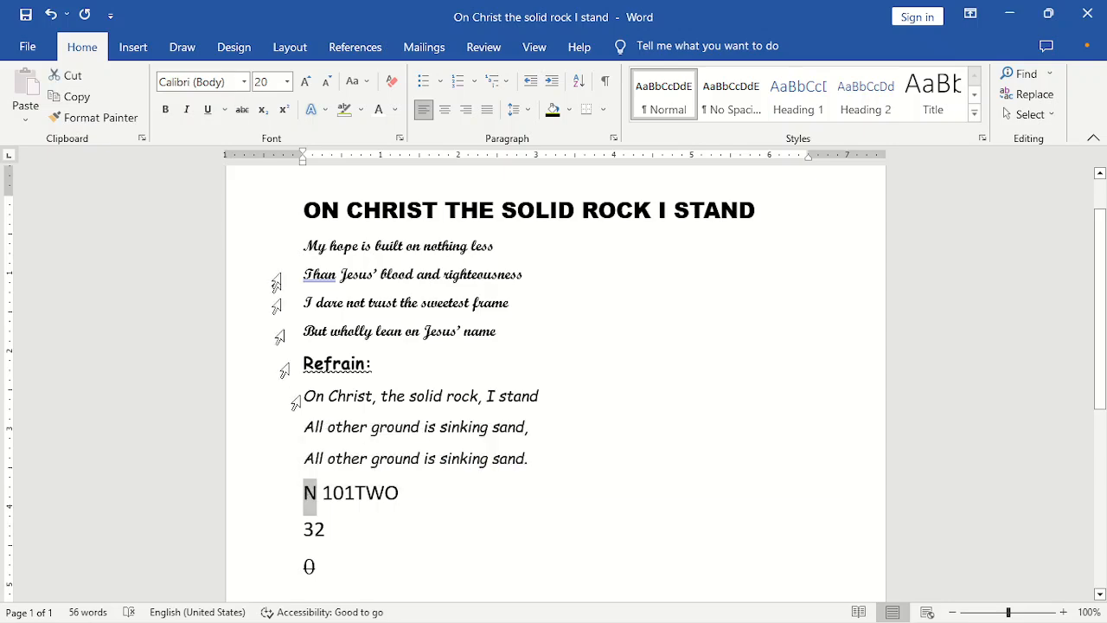
left_click(399, 139)
left_click(400, 334)
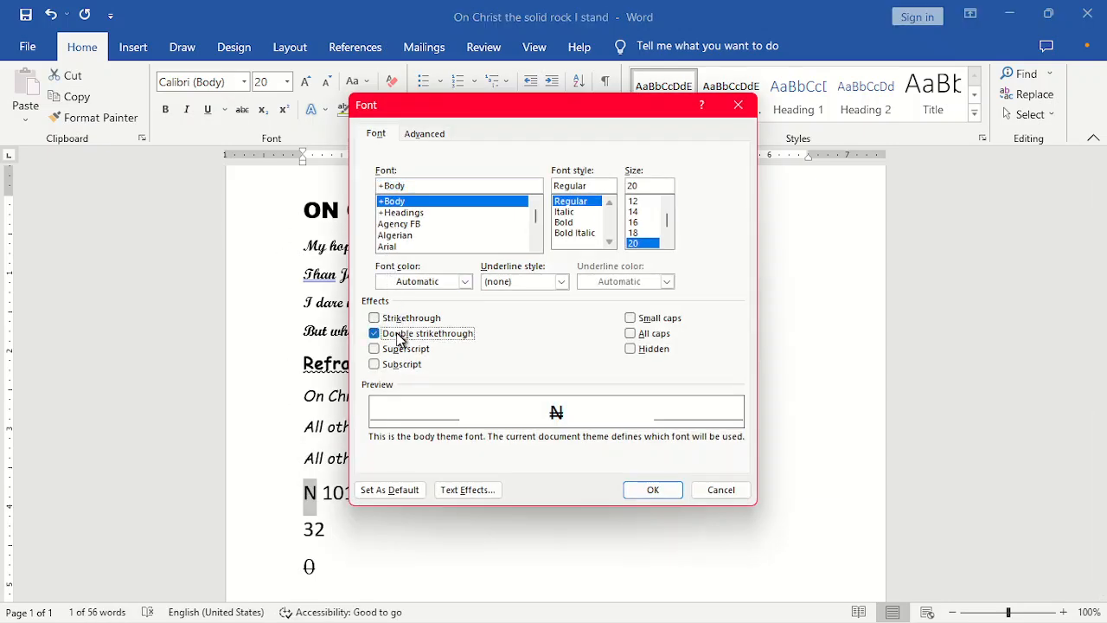
left_click(653, 490)
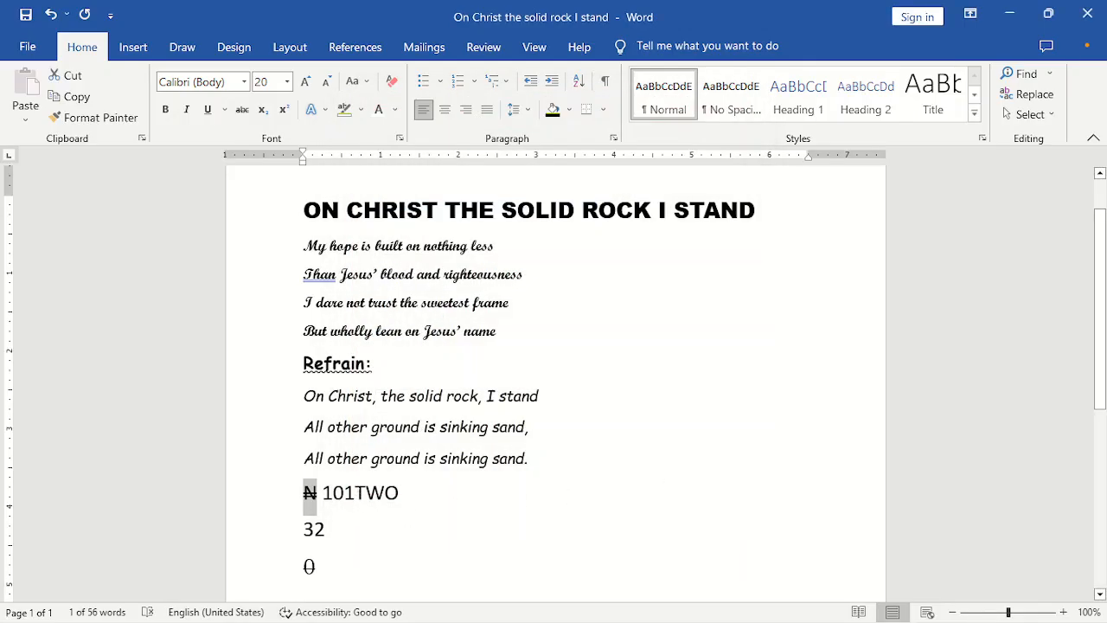
Make "TWO" after "101" subscript and the "2" in "32" superscript.
left_click_drag(355, 494, 400, 495)
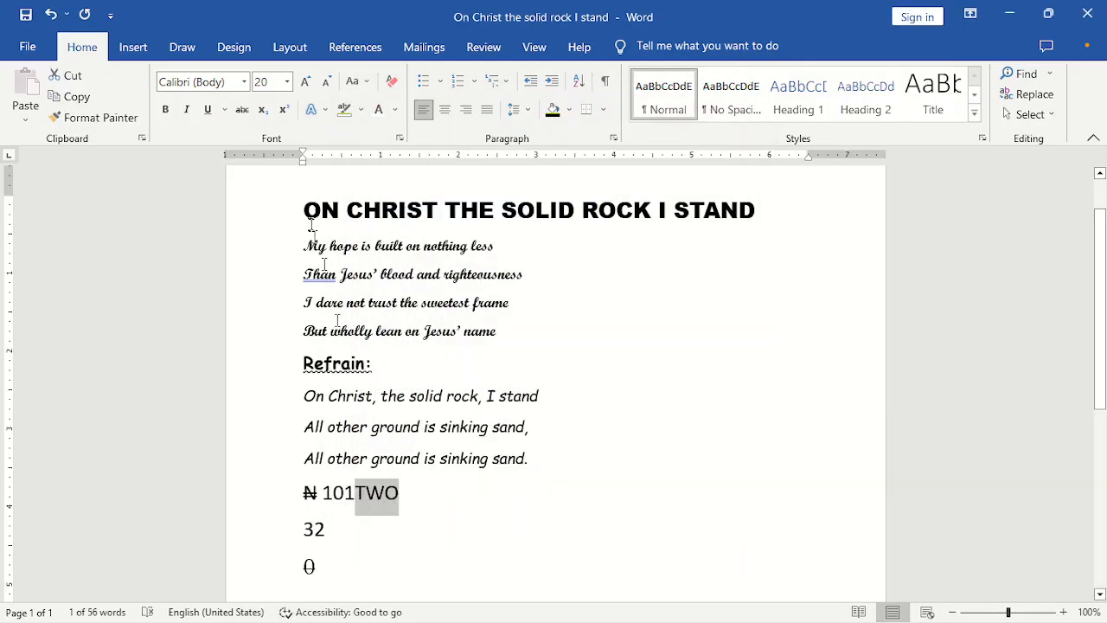
left_click(263, 111)
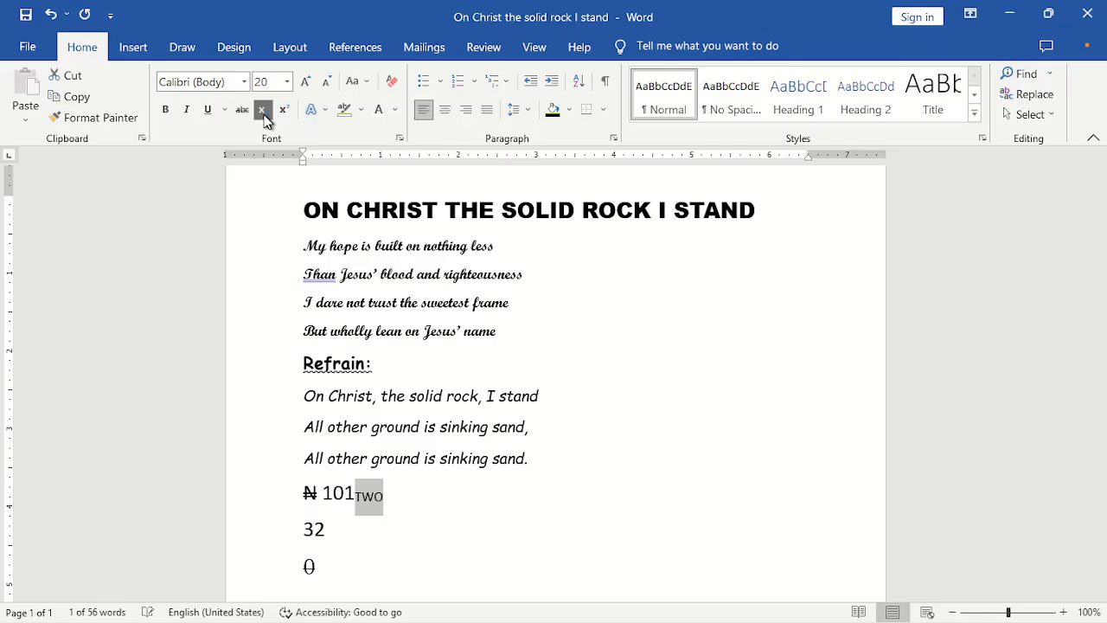
double_click(317, 529)
left_click(325, 530)
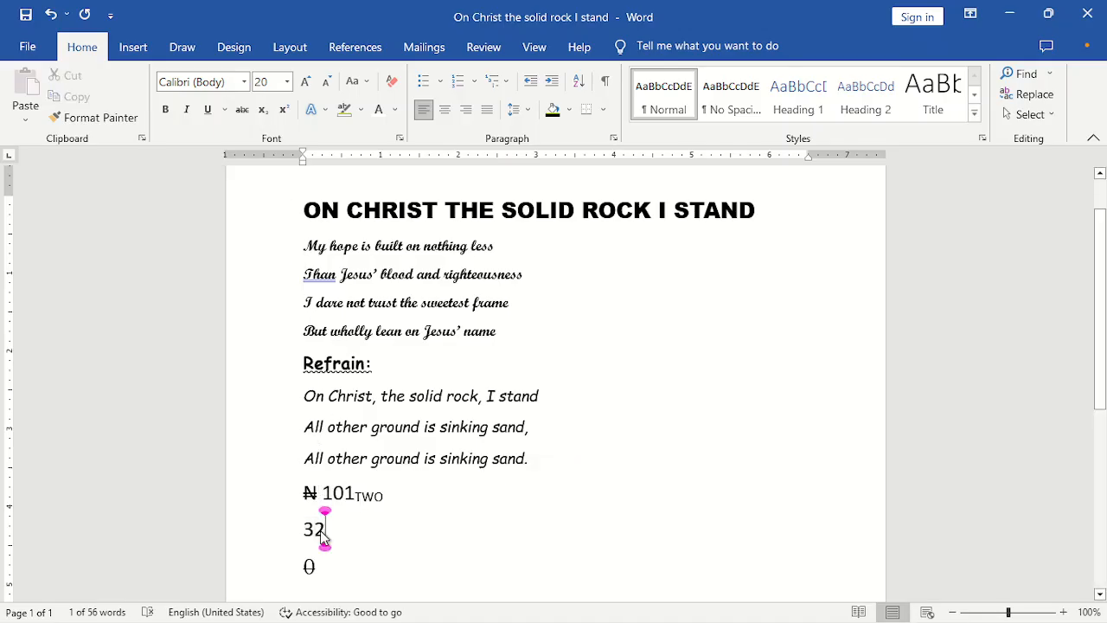
key("shift+Left")
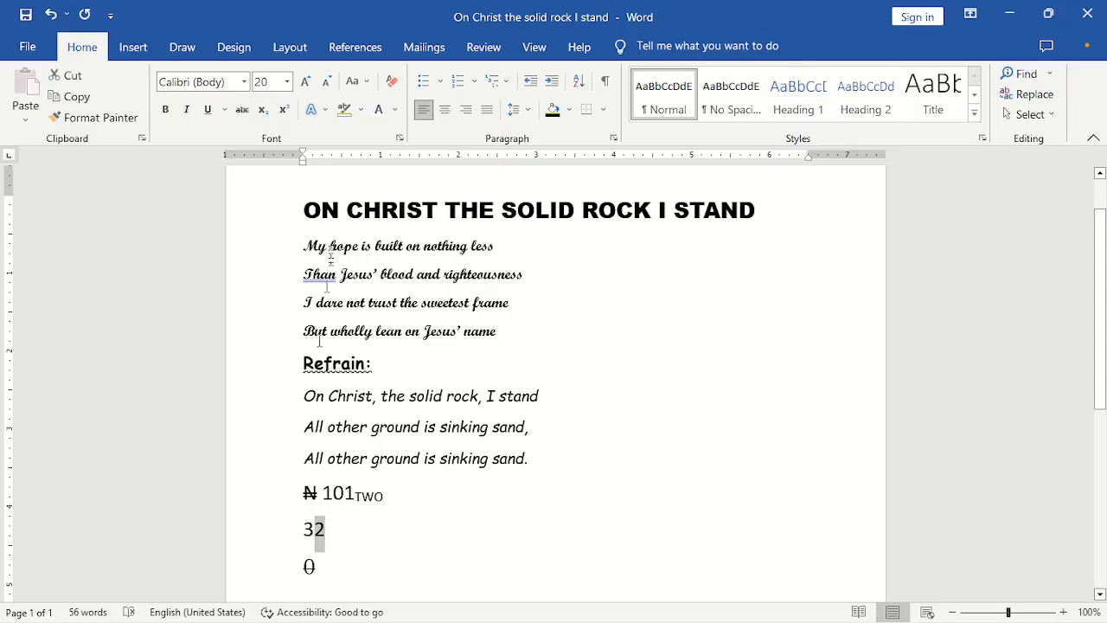
left_click(284, 110)
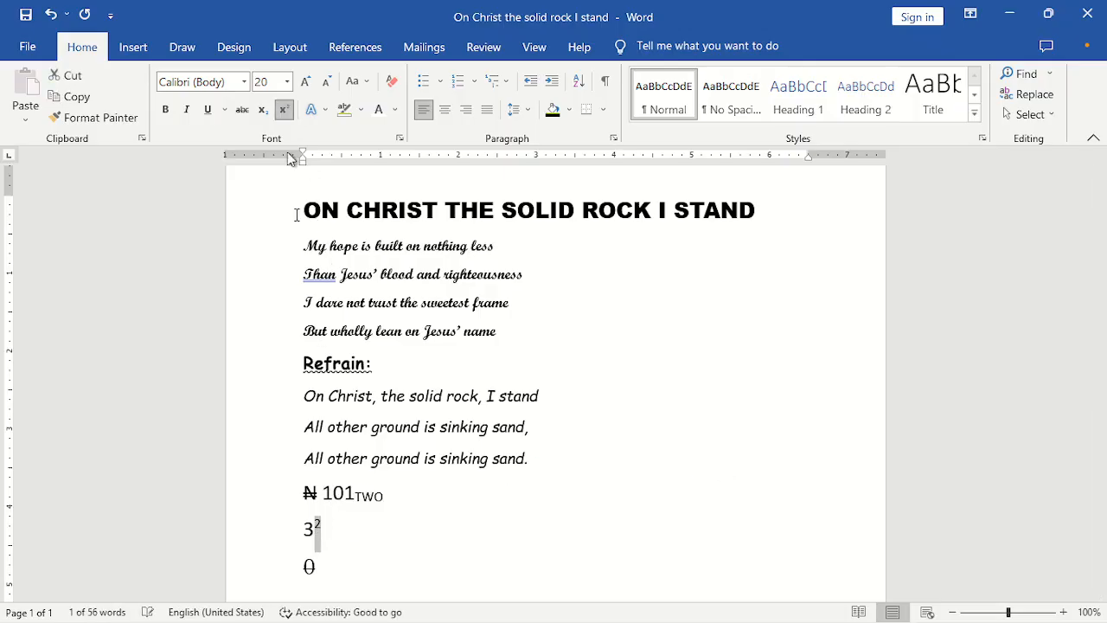
left_click(406, 498)
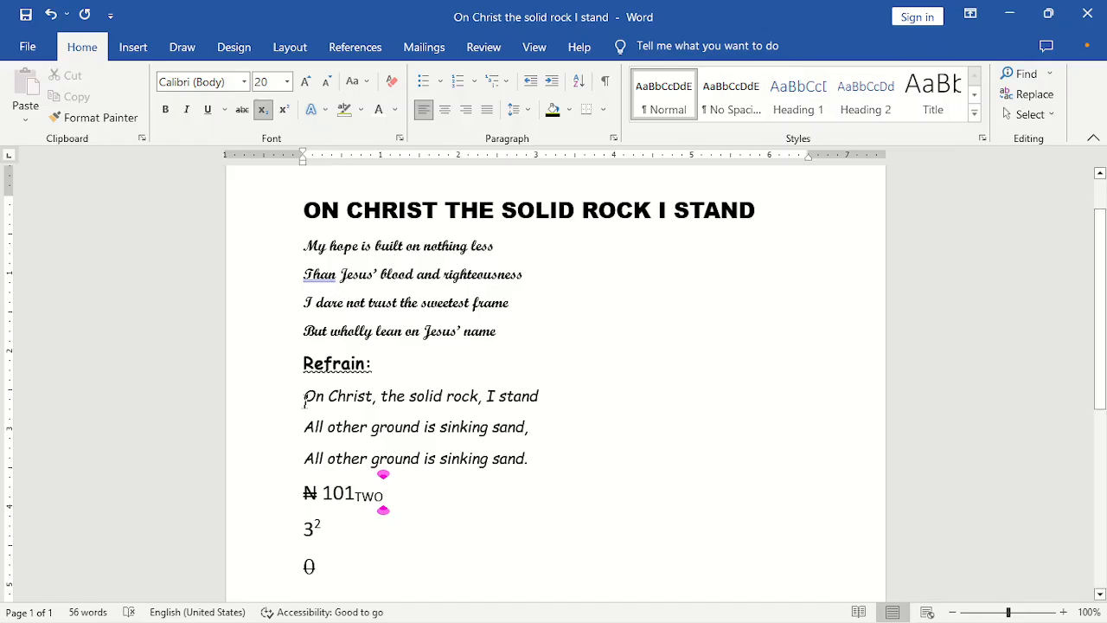
Highlight the three italic refrain lines in bright green.
left_click_drag(305, 398, 531, 462)
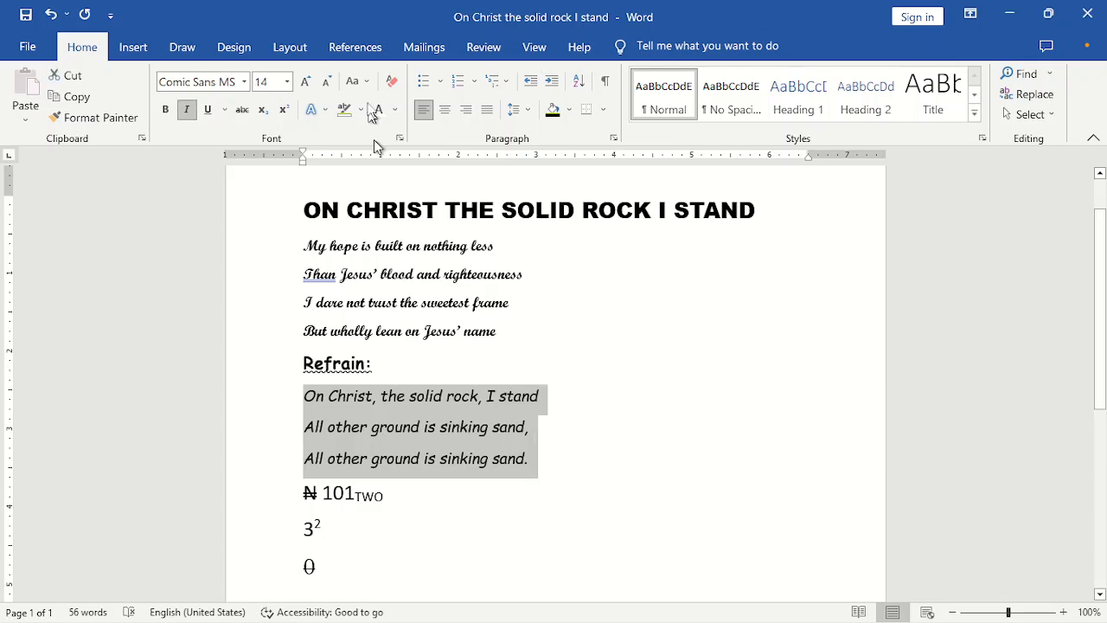
left_click(362, 110)
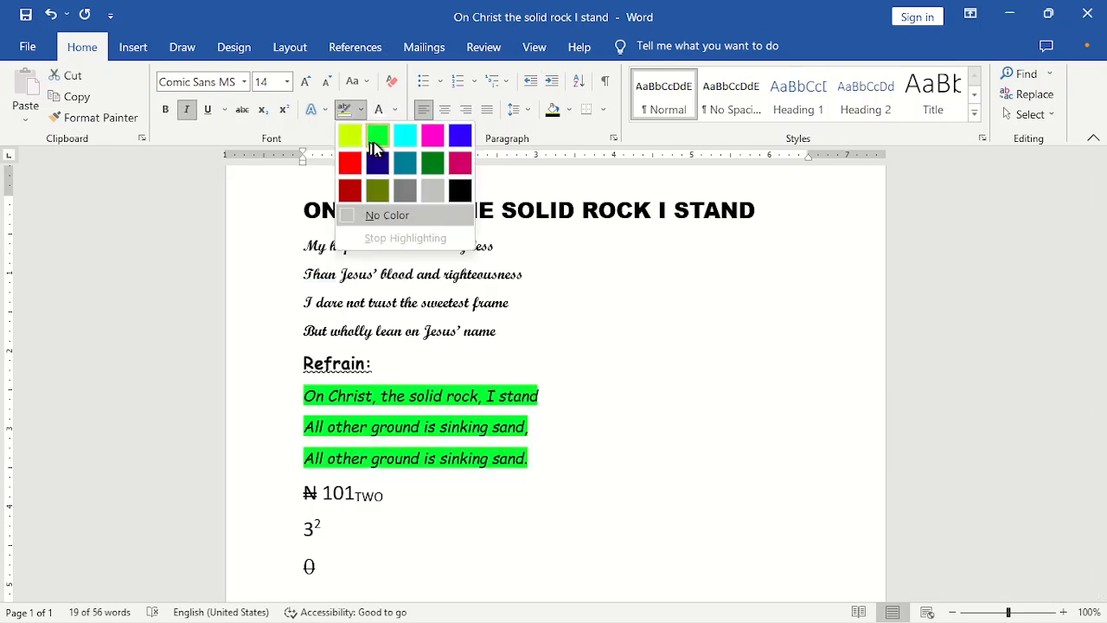
left_click(376, 138)
left_click(581, 432)
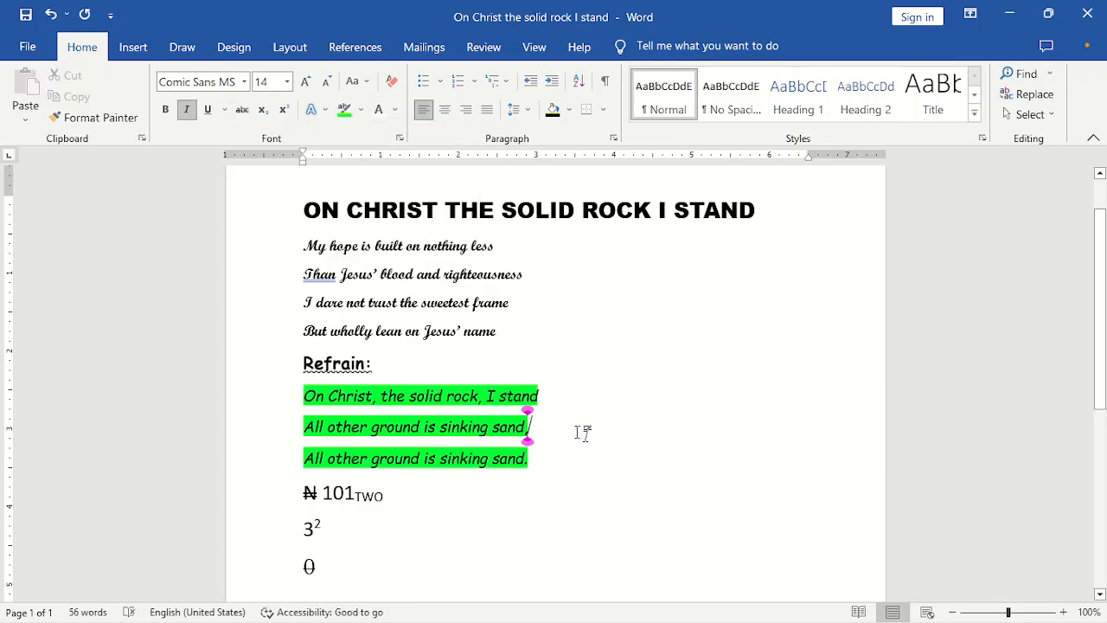
Change the font color of the three highlighted refrain lines to standard red.
left_click_drag(306, 396, 525, 457)
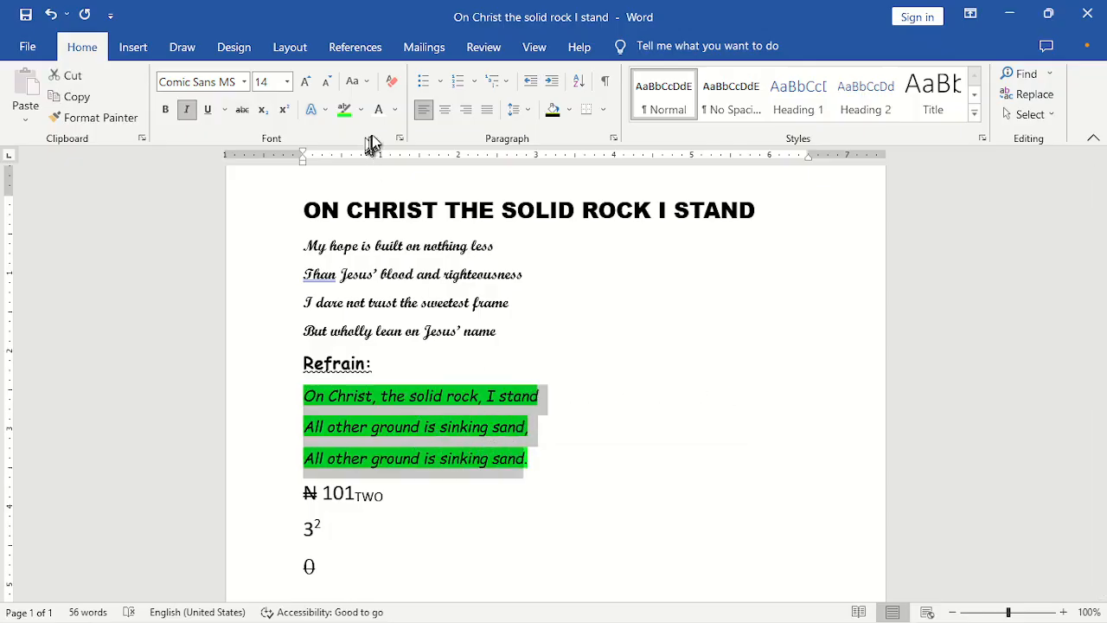
left_click(395, 110)
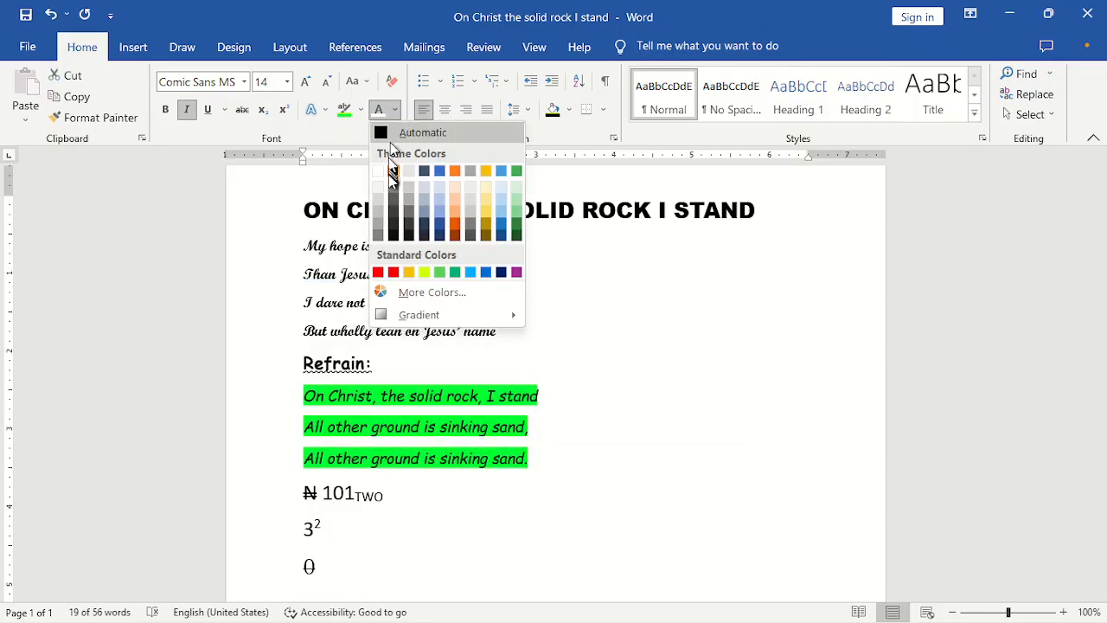
left_click(393, 272)
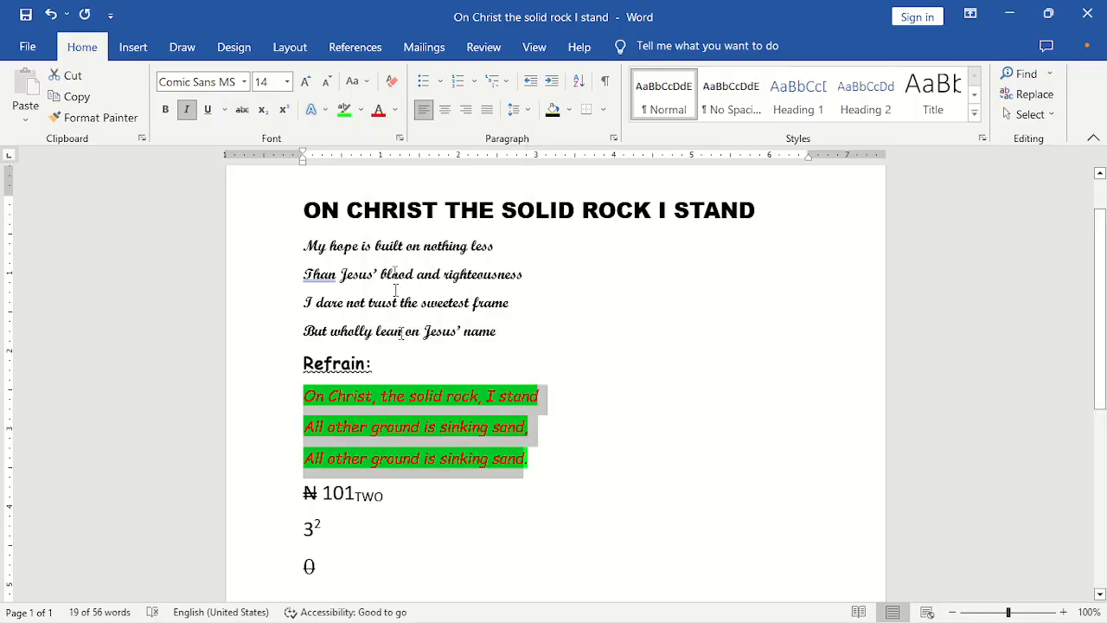
Shade the three refrain paragraphs with the darkest blue-gray theme color.
left_click(569, 110)
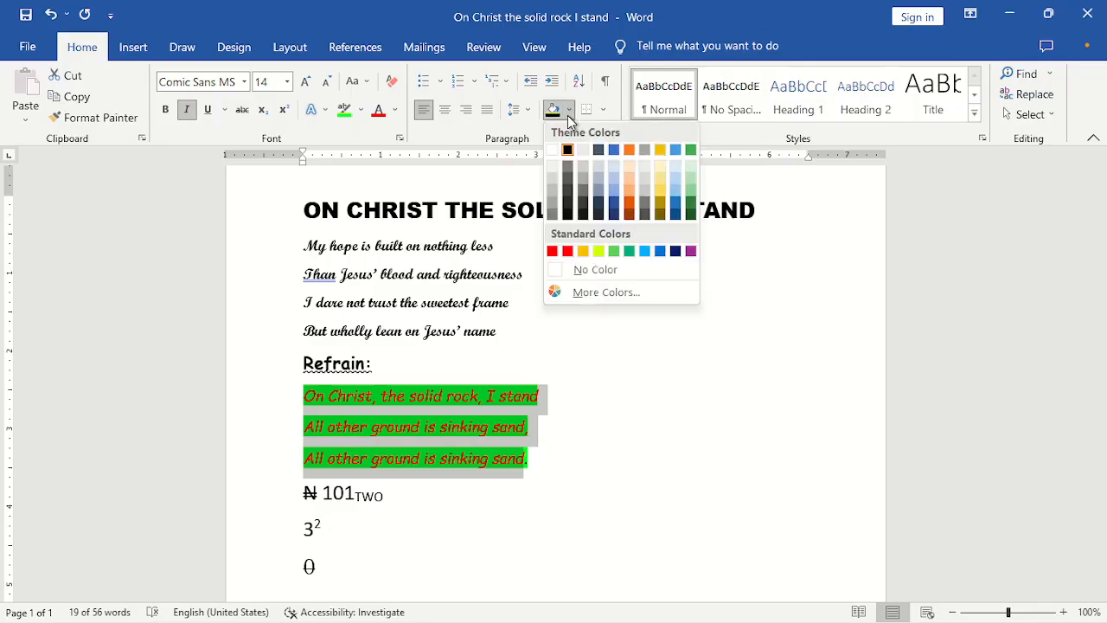
left_click(600, 213)
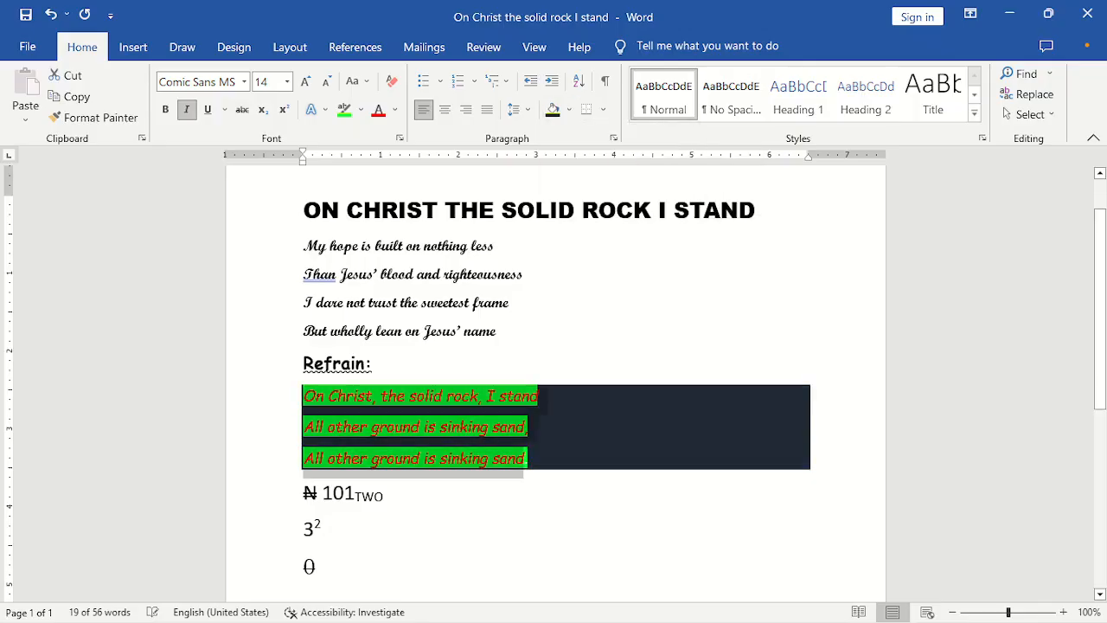
left_click(550, 491)
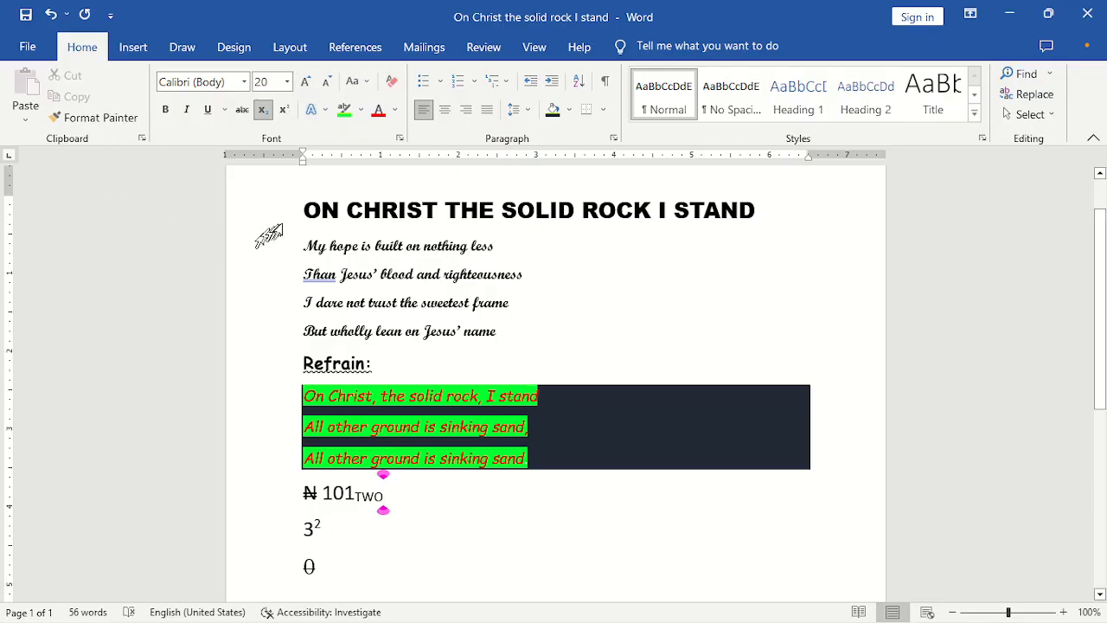
Clear all formatting from the whole text, from the title down to the final "0" line.
left_click_drag(305, 210, 385, 510)
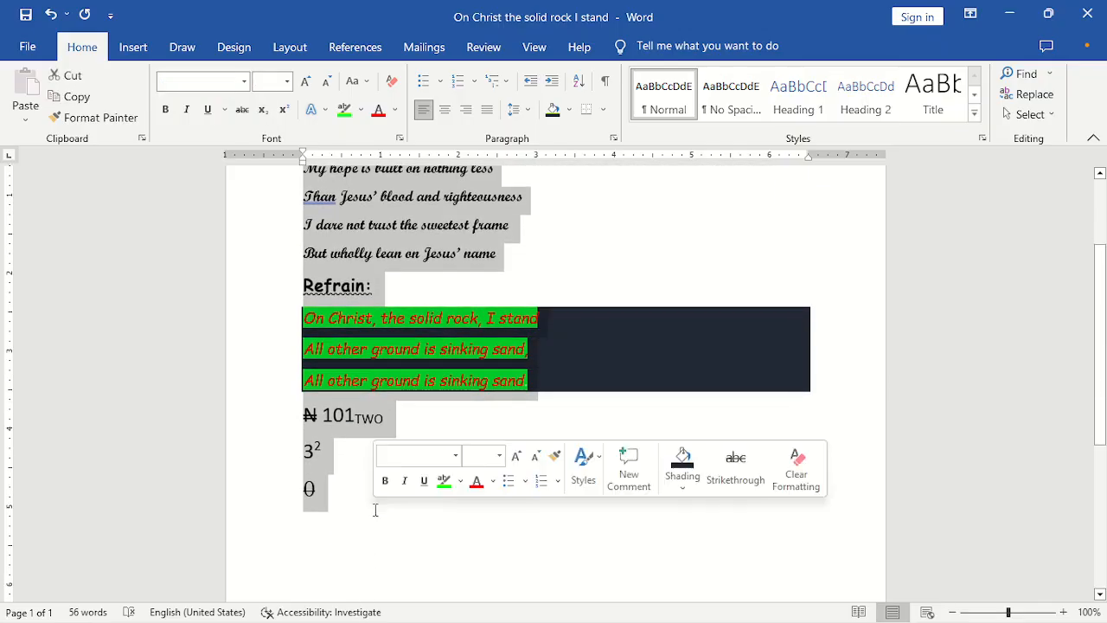
left_click(391, 80)
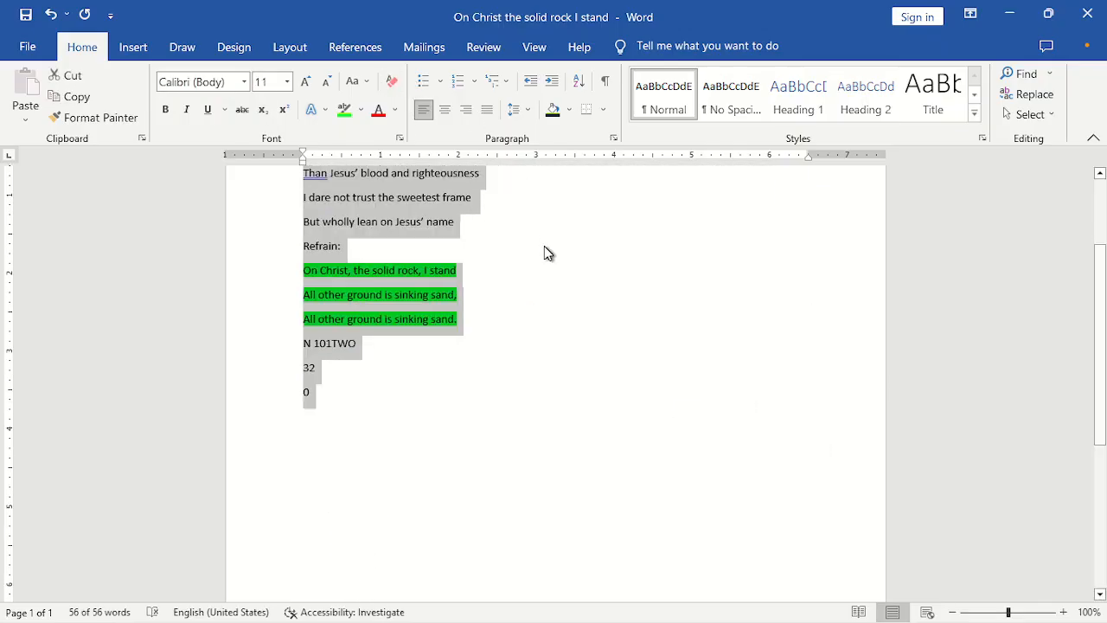
scroll(1101, 294, "up", 2)
scroll(1101, 294, "up", 2)
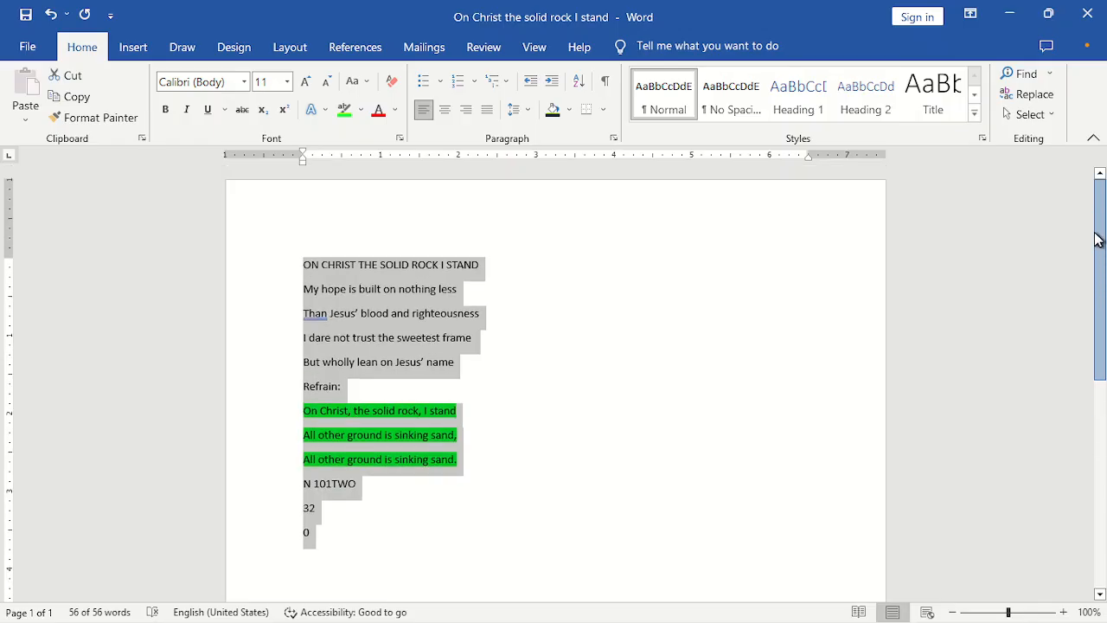
left_click(408, 529)
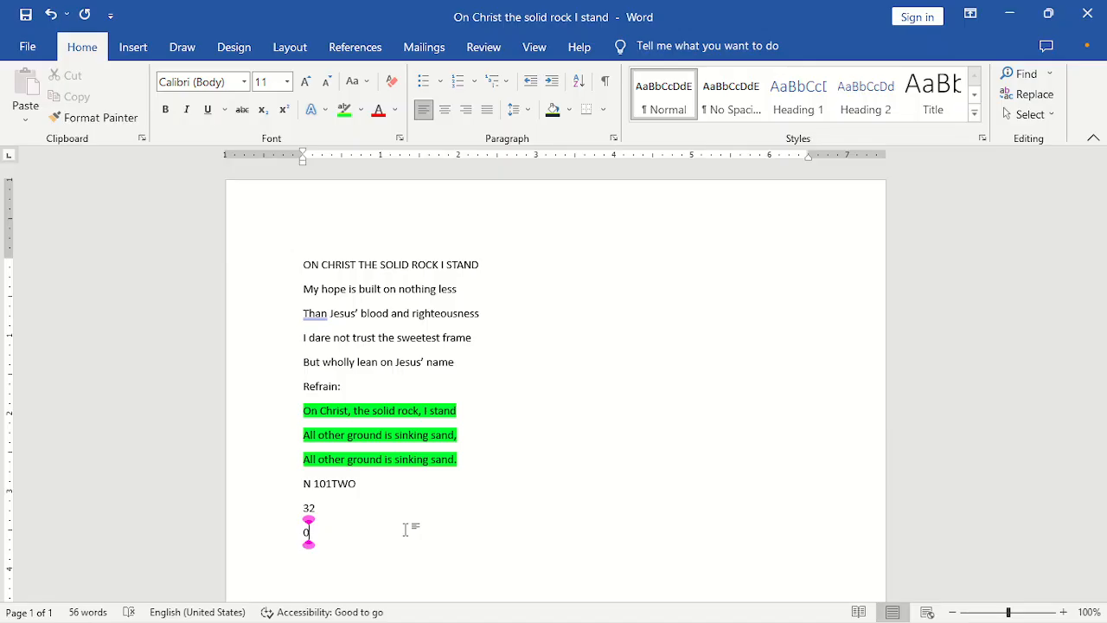
left_click_drag(794, 251, 779, 391)
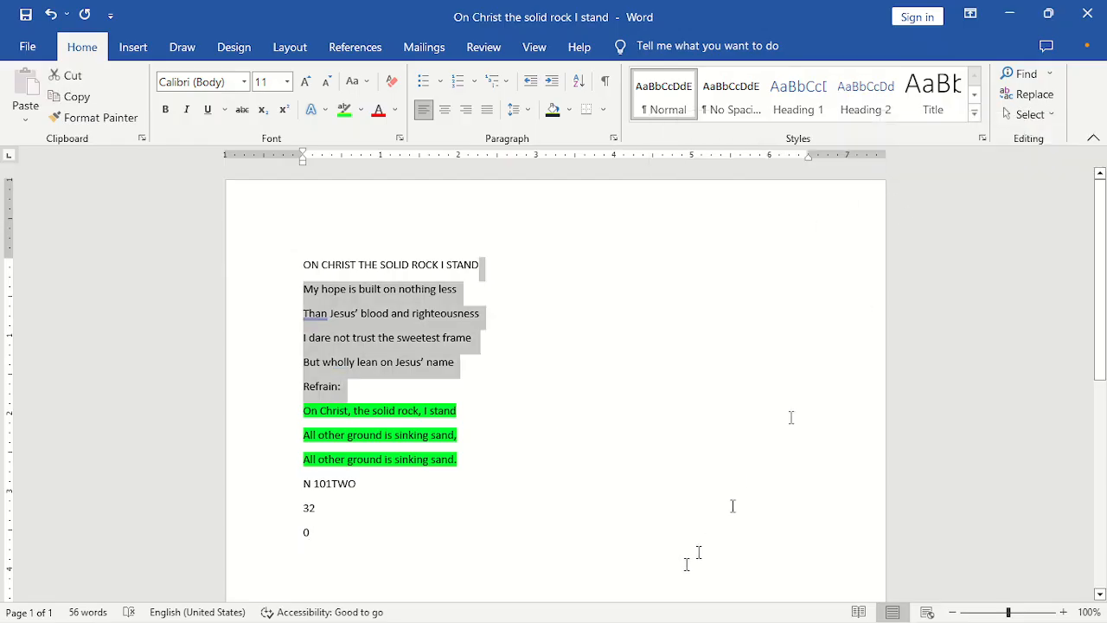
mouse_move(625, 603)
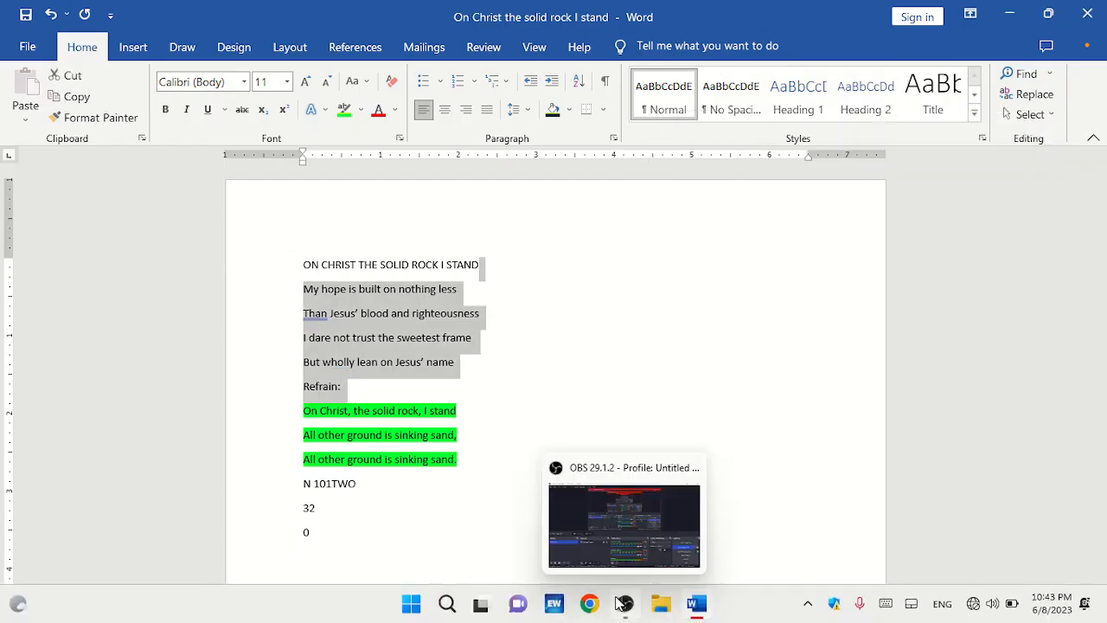
left_click(640, 558)
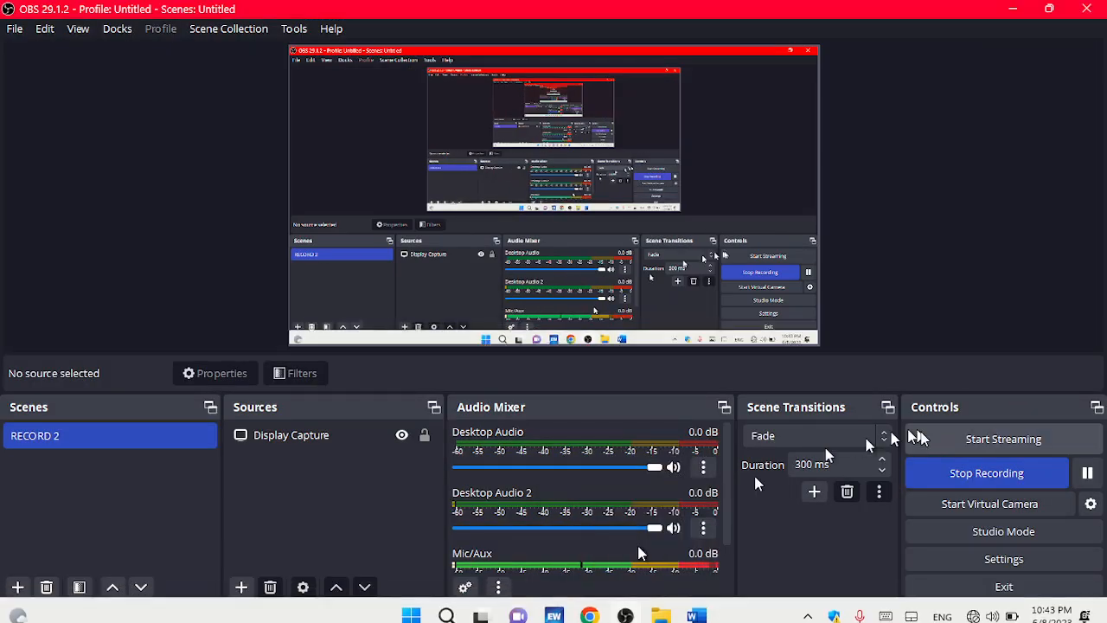